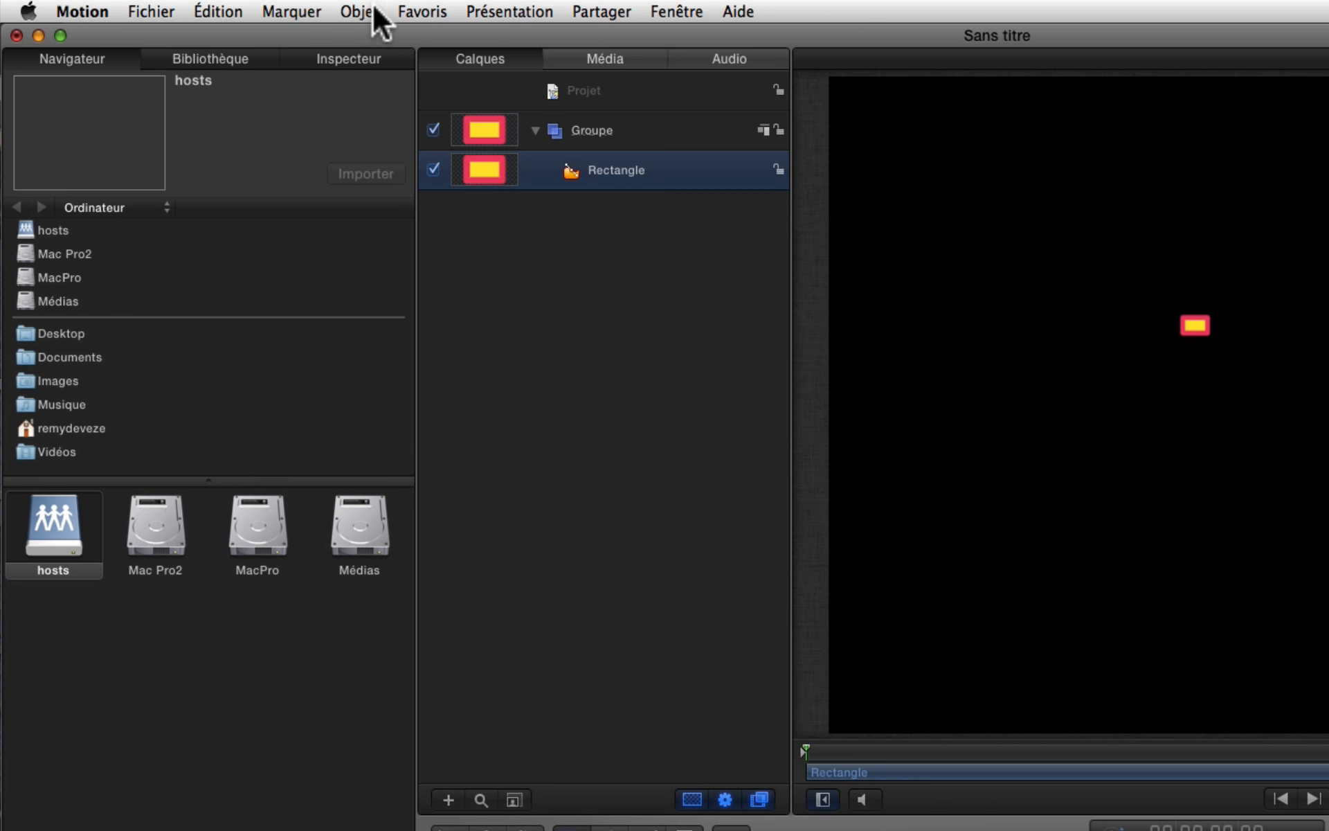
- Generate a particle emitter from the rectangle and play the animation from the start of the timeline
{"action": "left_click", "coordinate": [366, 11]}
{"action": "left_click", "coordinate": [398, 296]}
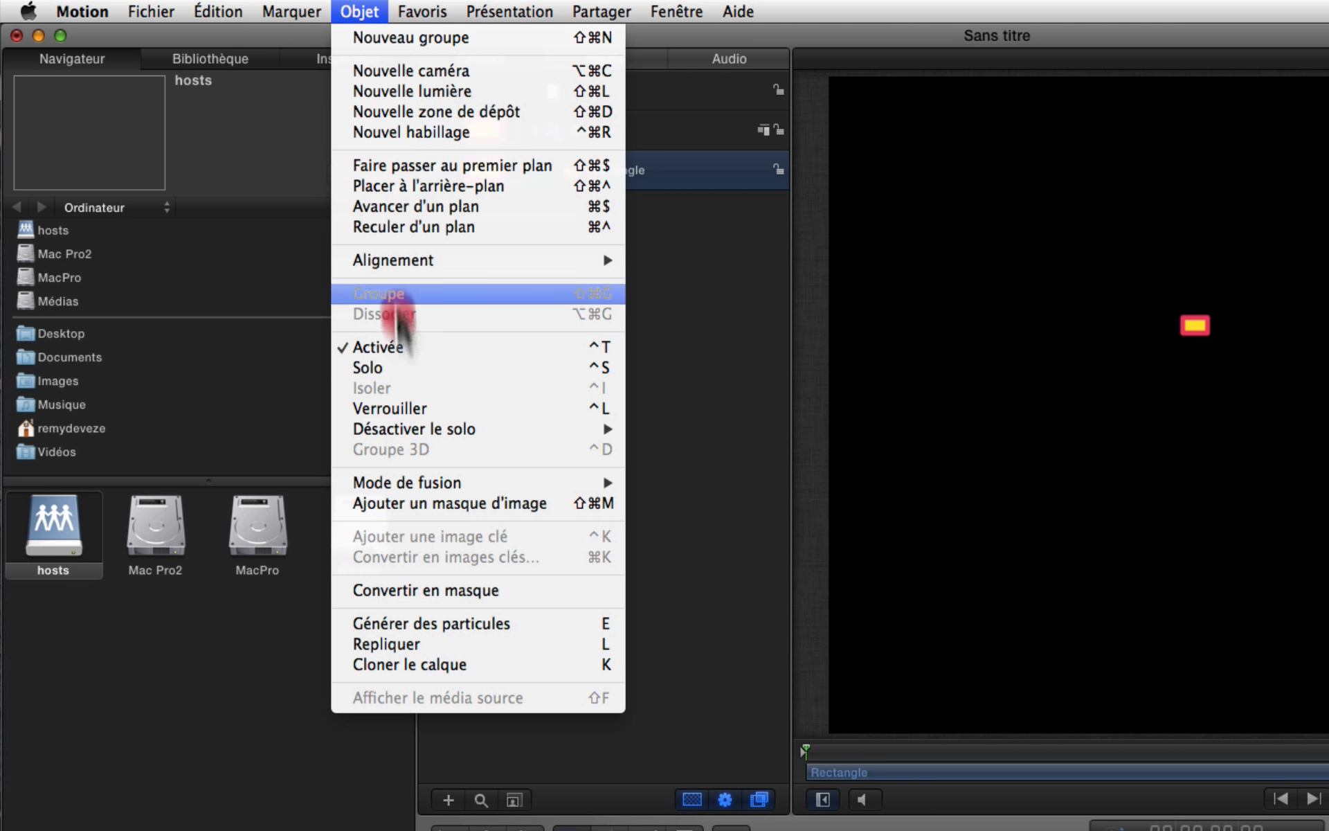
{"action": "left_click", "coordinate": [419, 624]}
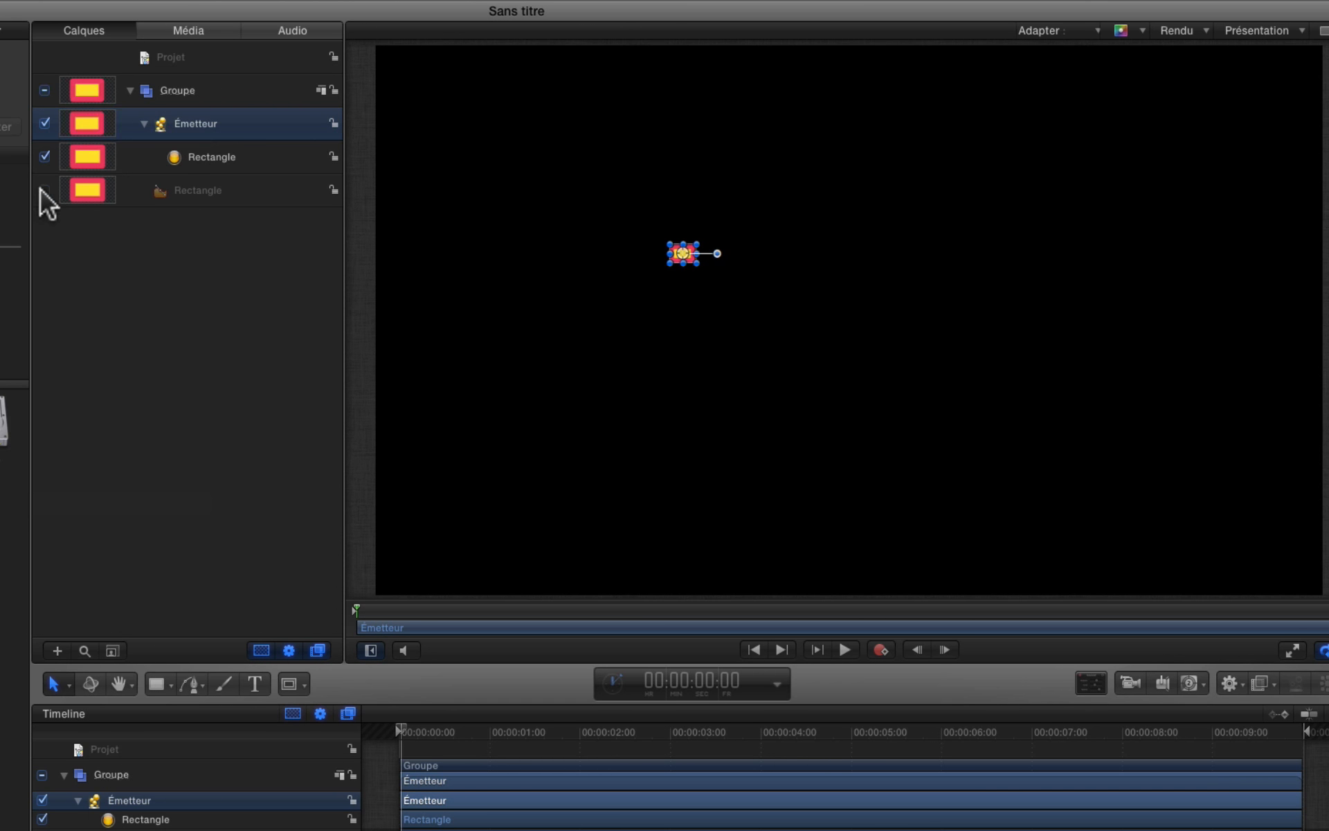
{"action": "left_click_drag", "start_coordinate": [400, 730], "coordinate": [396, 730]}
{"action": "key", "text": "space"}
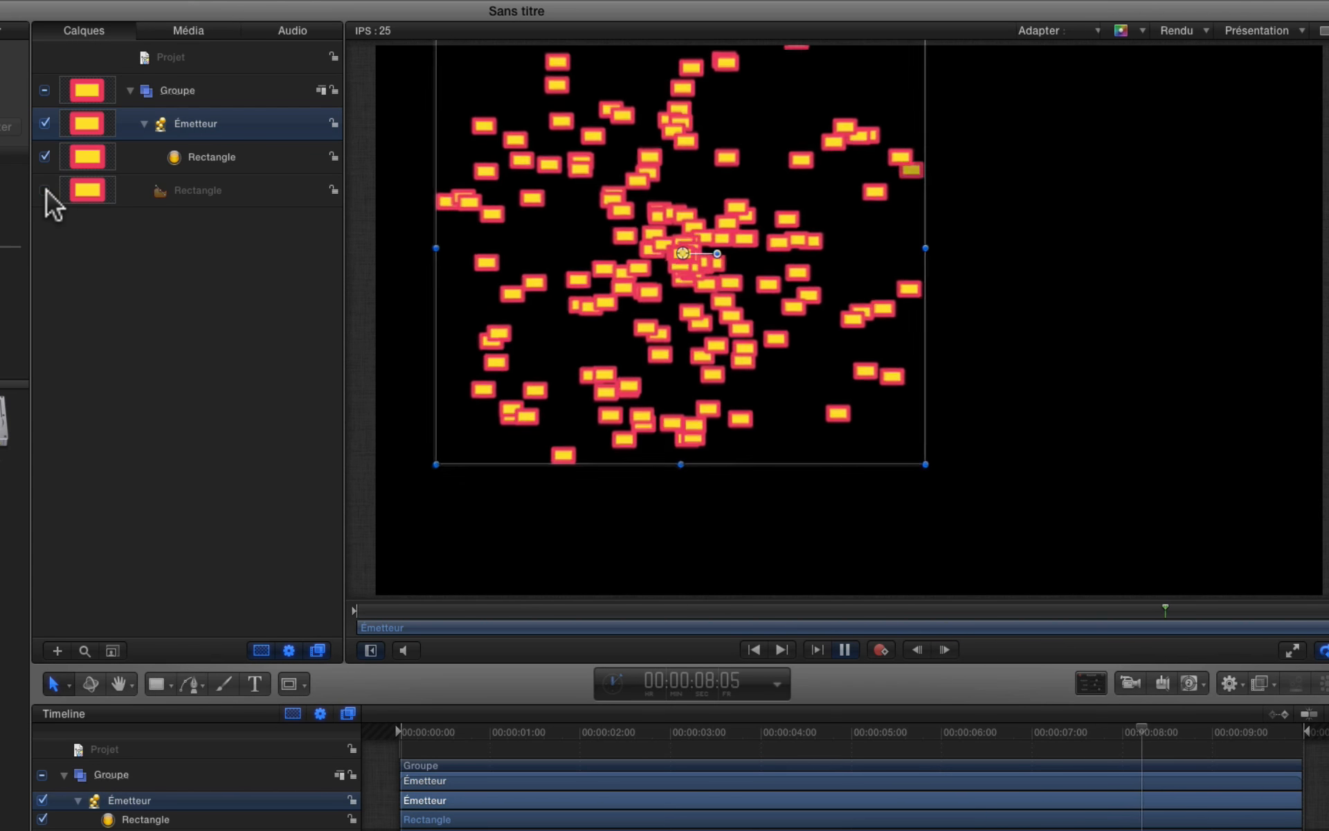
- Move the emitter close to the centre of the canvas, toggling the source rectangle's visibility to compare it with the particles
{"action": "left_click", "coordinate": [46, 190]}
{"action": "left_click", "coordinate": [45, 190]}
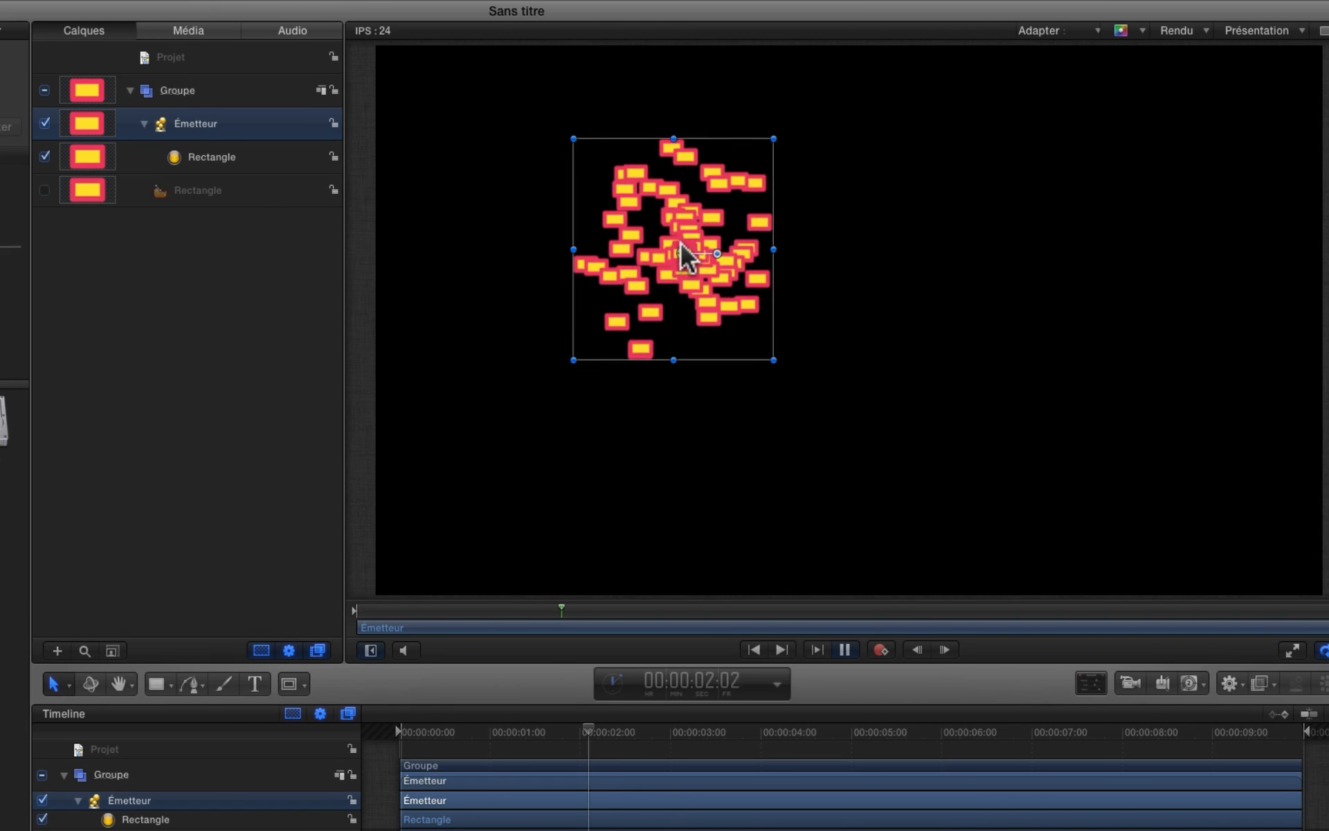
{"action": "left_click_drag", "start_coordinate": [681, 251], "coordinate": [962, 304]}
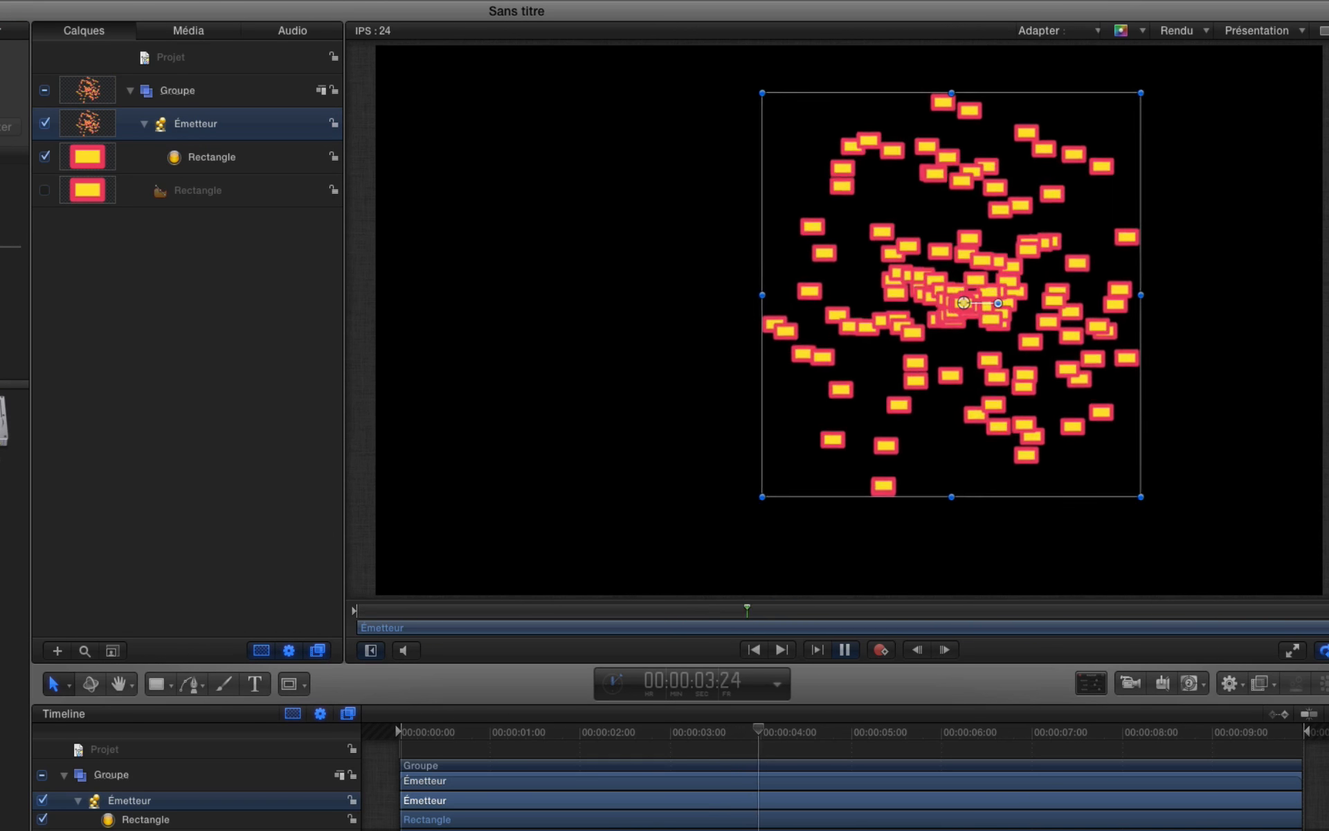
{"action": "left_click", "coordinate": [46, 190]}
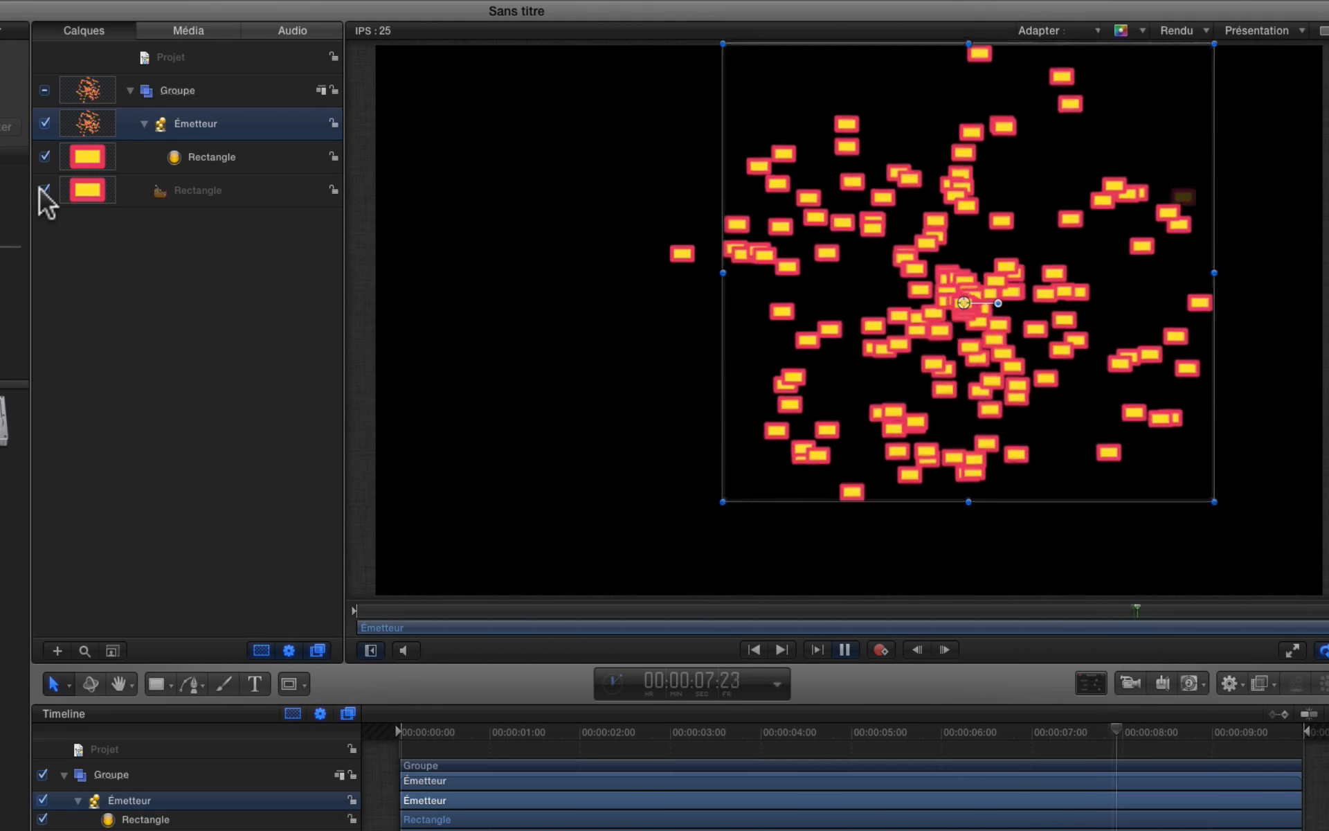
{"action": "left_click", "coordinate": [44, 189]}
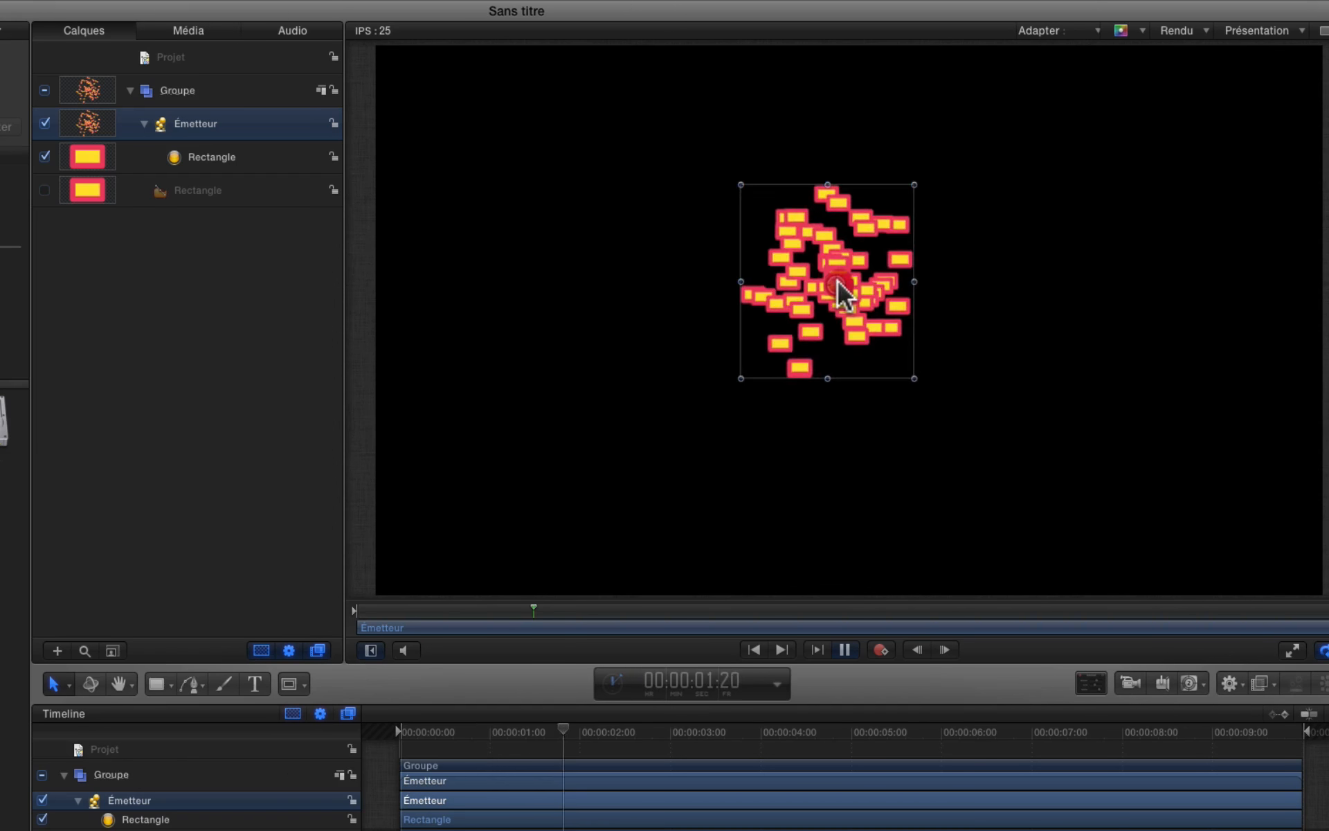
{"action": "left_click", "coordinate": [838, 281]}
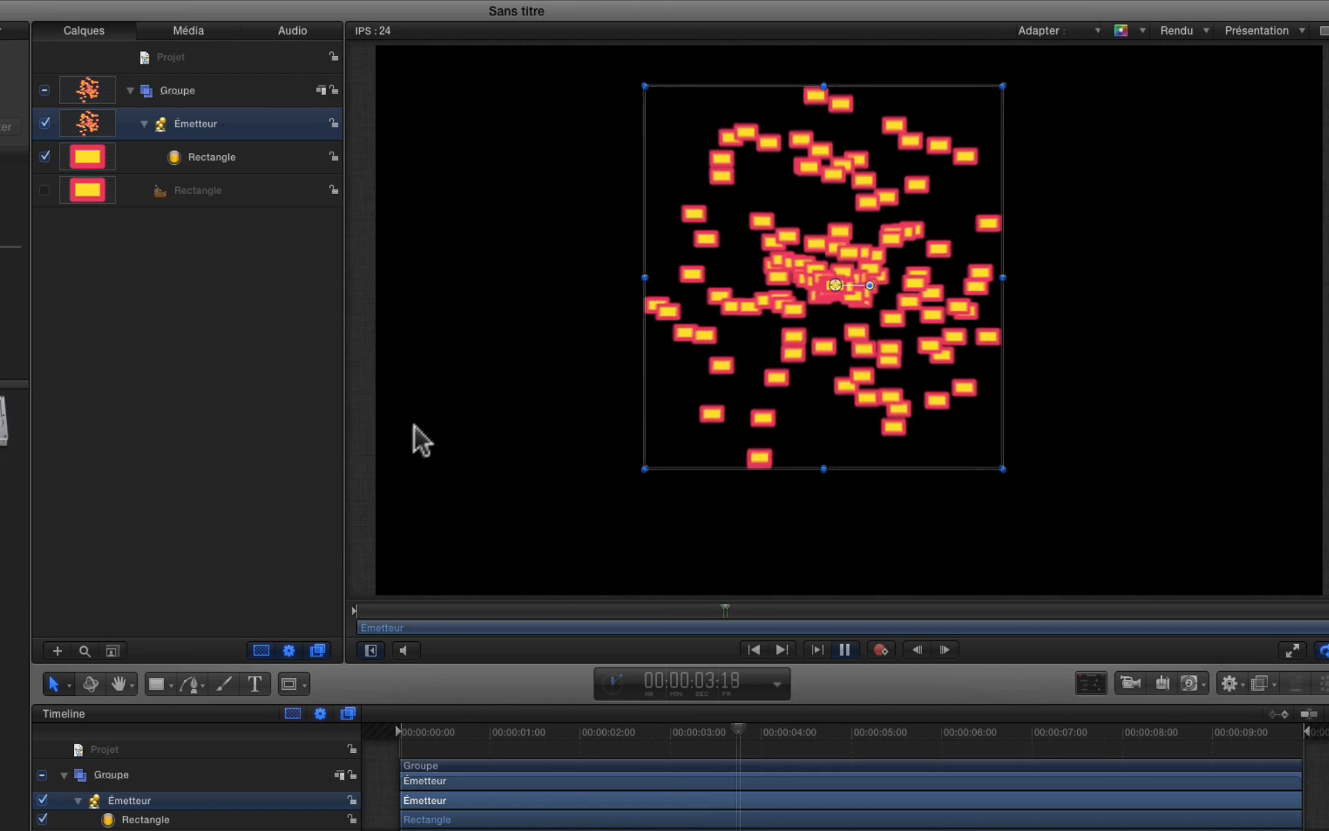
{"action": "left_click_drag", "start_coordinate": [841, 285], "coordinate": [826, 308]}
{"action": "left_click", "coordinate": [118, 283]}
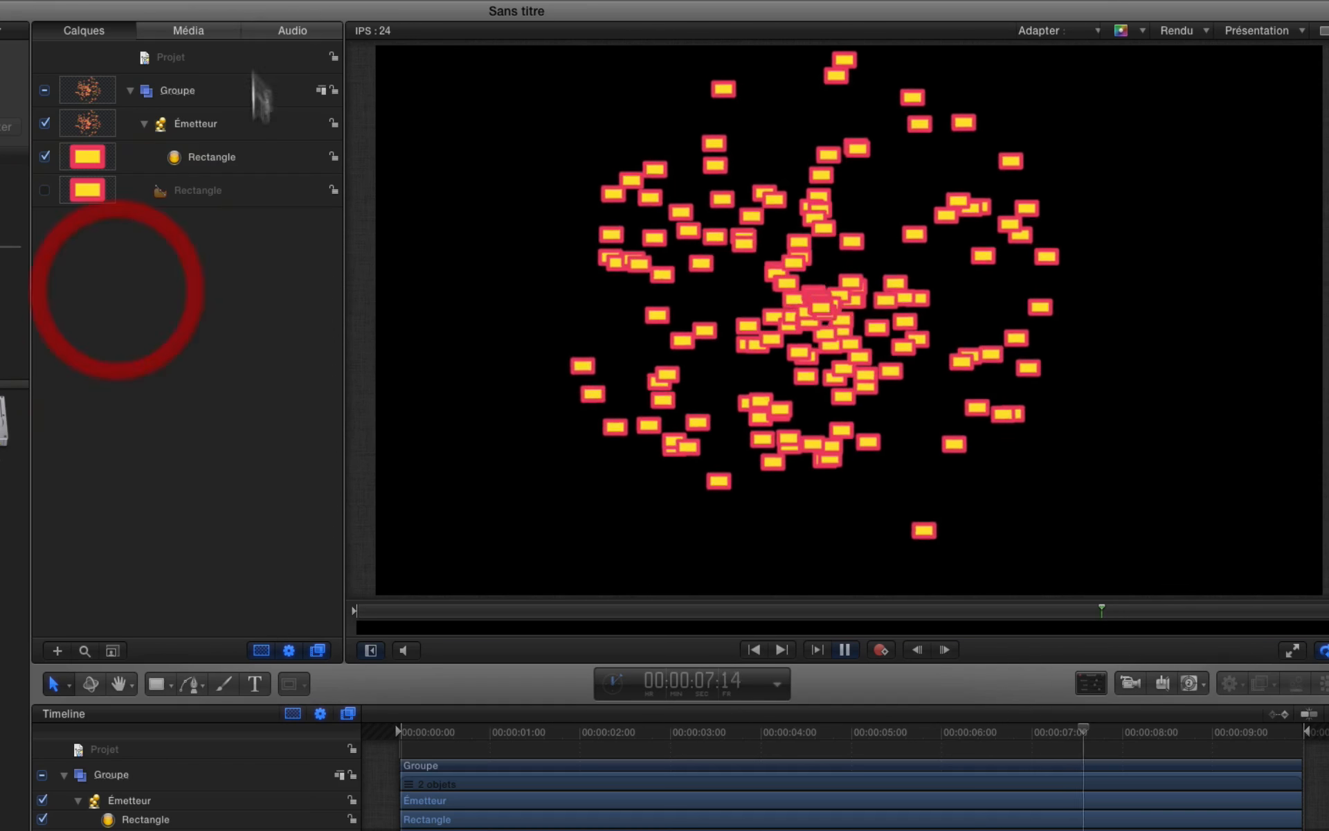
- Show the heads-up display for the emitter and place it just below the layer list
{"action": "left_click", "coordinate": [251, 5]}
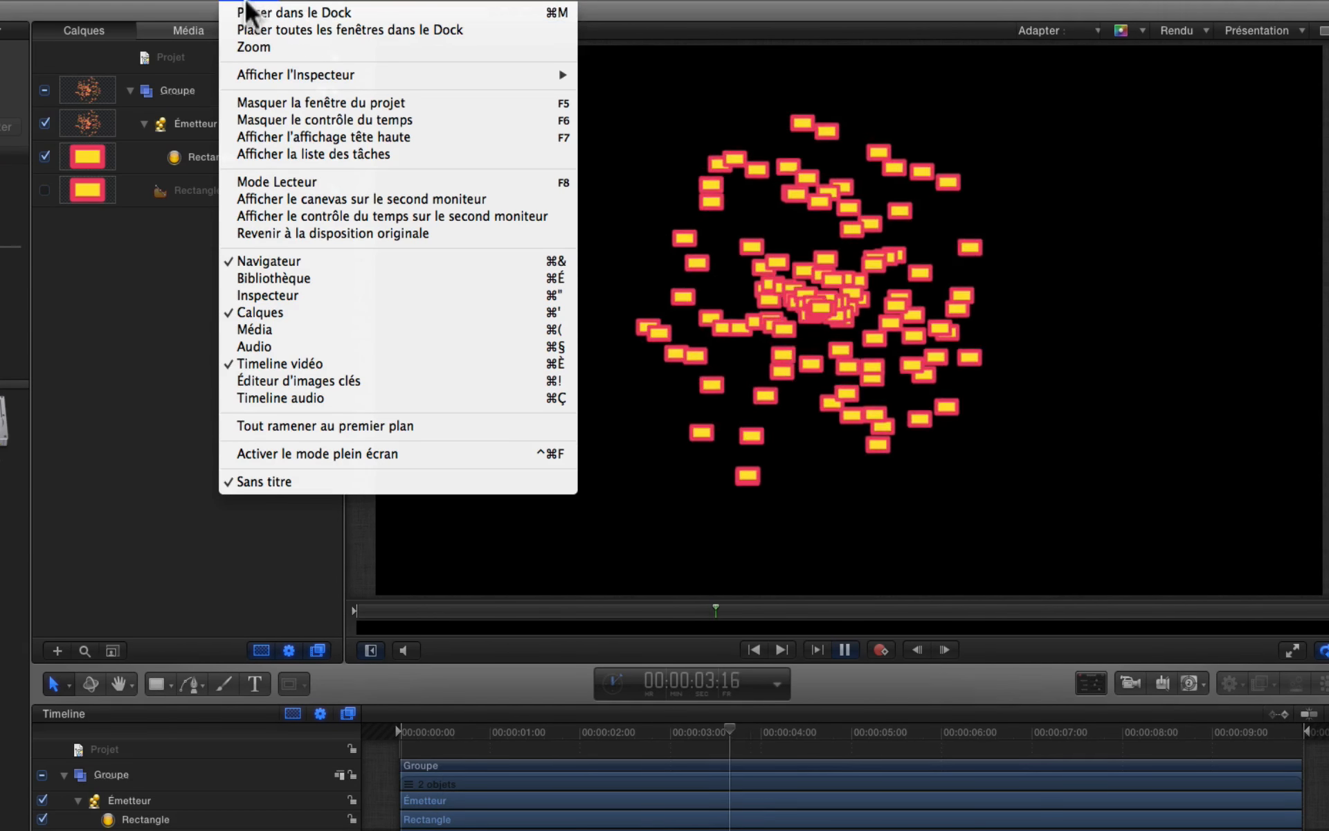
{"action": "left_click", "coordinate": [377, 136]}
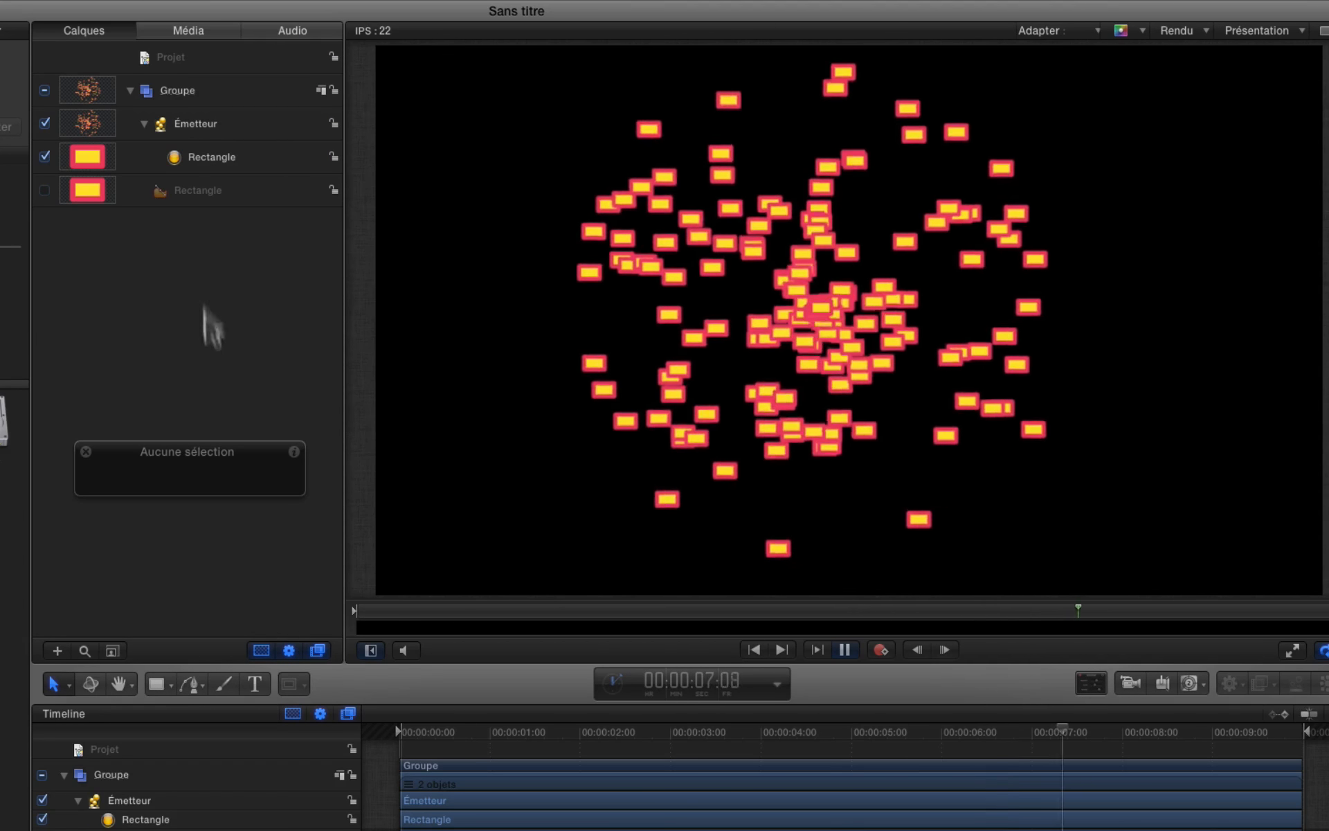
{"action": "left_click", "coordinate": [210, 131]}
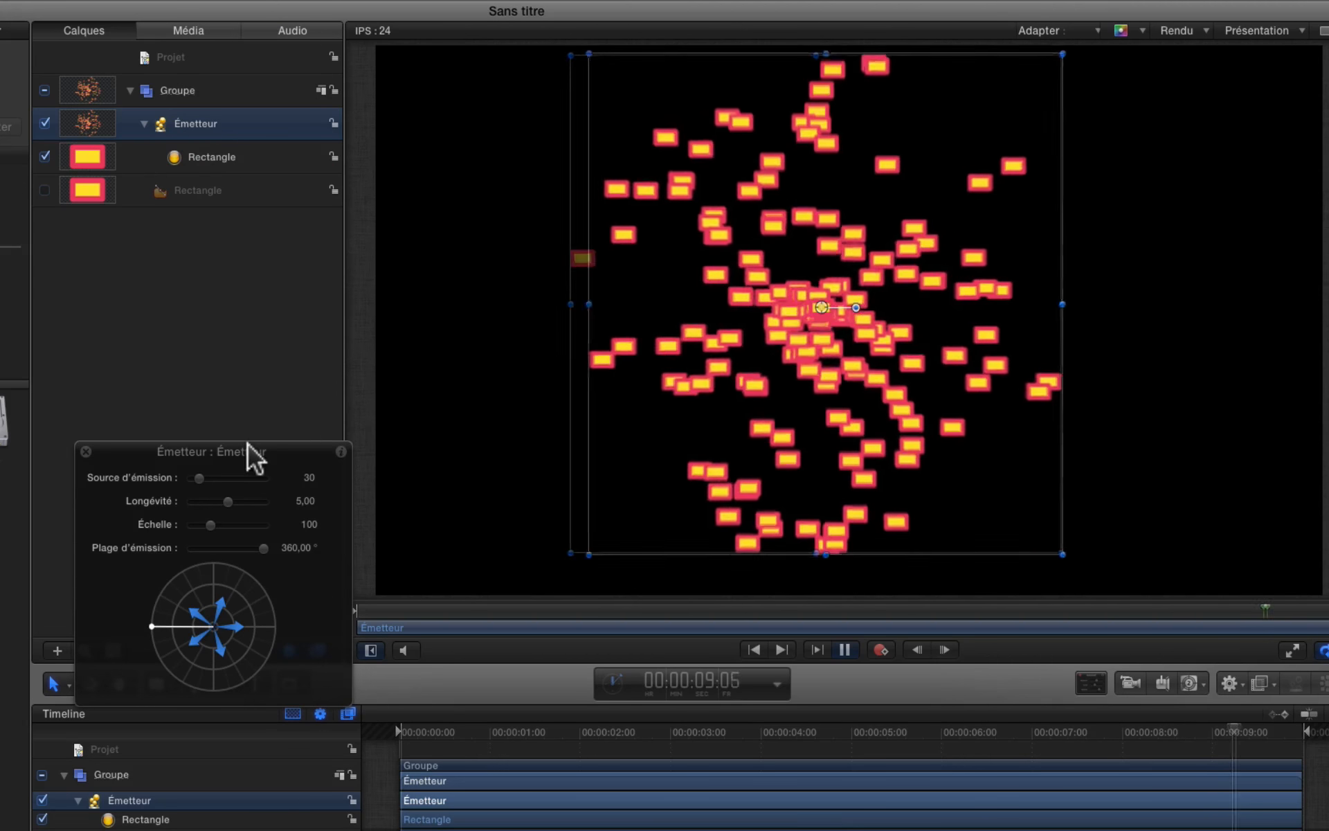
{"action": "left_click_drag", "start_coordinate": [248, 447], "coordinate": [217, 295]}
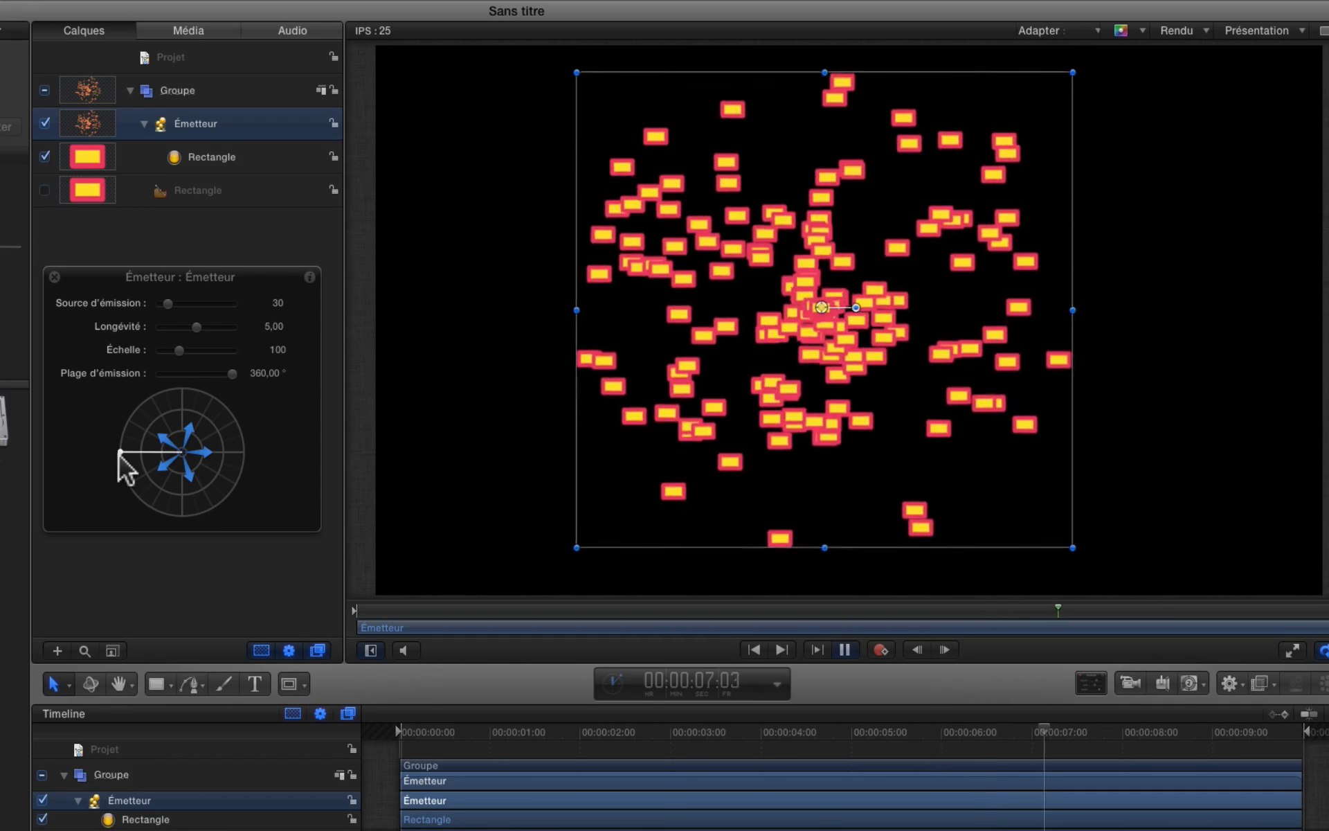
- Adjust the emitter's emission range to a narrow cone, and widen it to 192.40°
{"action": "left_click_drag", "start_coordinate": [119, 456], "coordinate": [223, 493]}
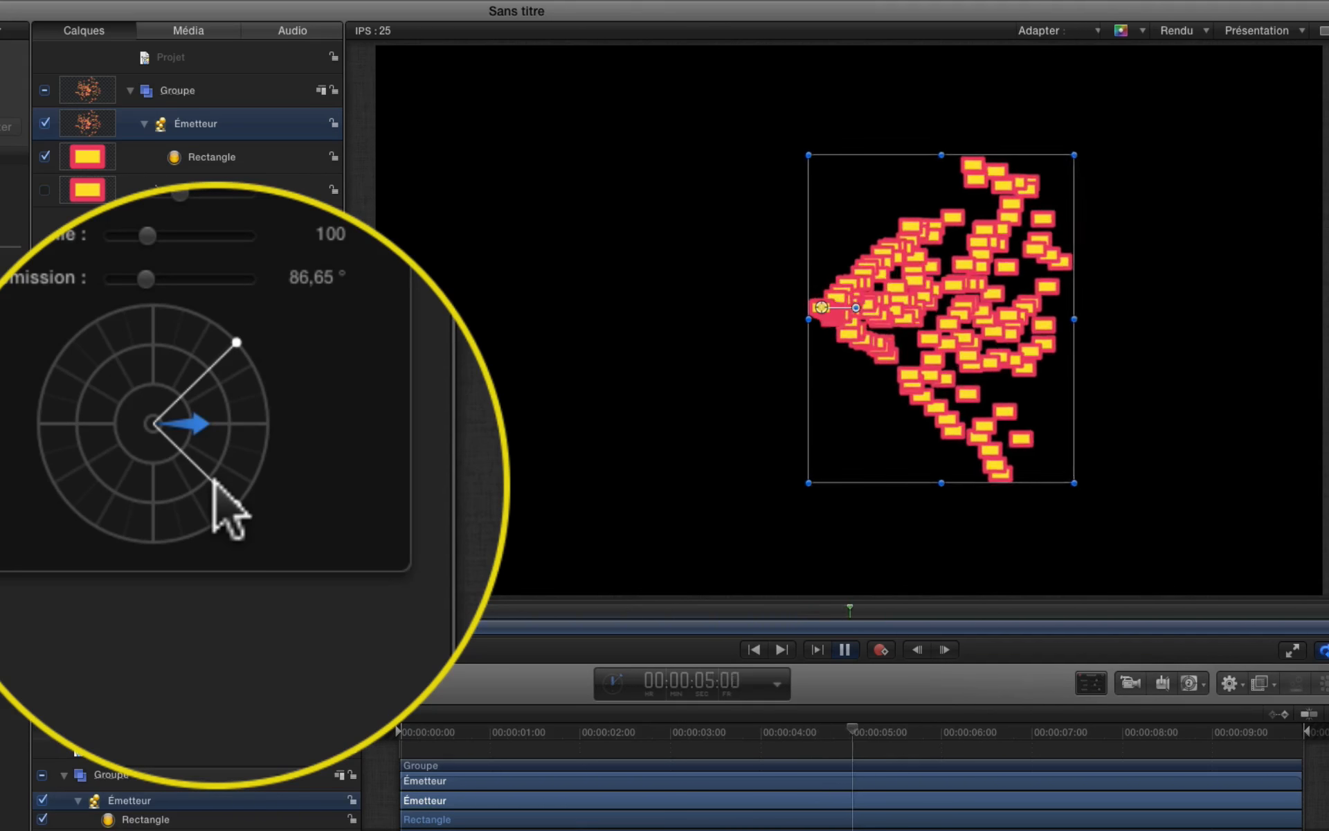
{"action": "left_click_drag", "start_coordinate": [229, 407], "coordinate": [238, 449]}
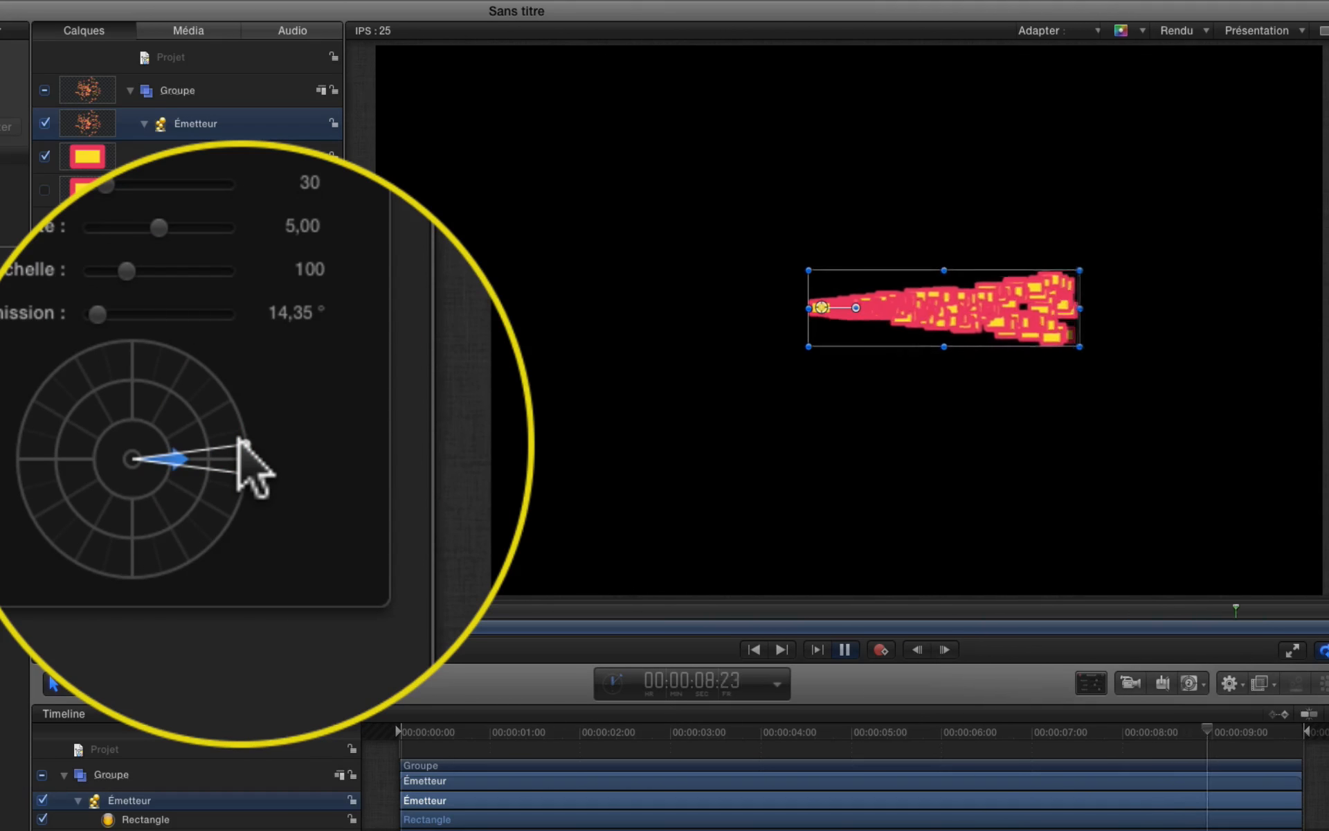
{"action": "mouse_move", "coordinate": [239, 441]}
{"action": "left_mouse_down"}
{"action": "mouse_move", "coordinate": [237, 400]}
{"action": "mouse_move", "coordinate": [174, 384]}
{"action": "left_mouse_up"}
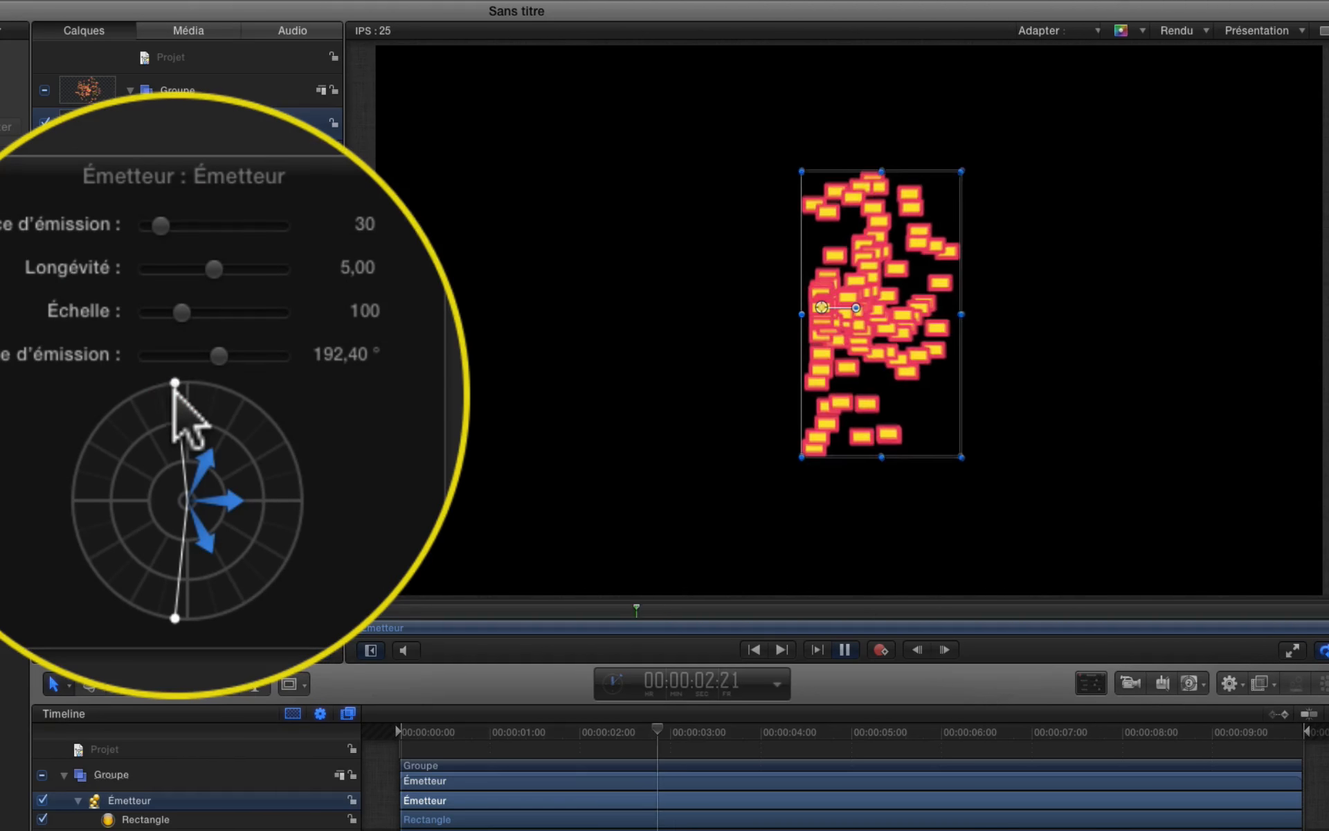
- Aim the particle emission downward at about 267.4° with an emission range of 195.44°
{"action": "mouse_move", "coordinate": [181, 502]}
{"action": "left_mouse_down"}
{"action": "mouse_move", "coordinate": [219, 424]}
{"action": "mouse_move", "coordinate": [177, 400]}
{"action": "mouse_move", "coordinate": [220, 485]}
{"action": "mouse_move", "coordinate": [178, 494]}
{"action": "left_mouse_up"}
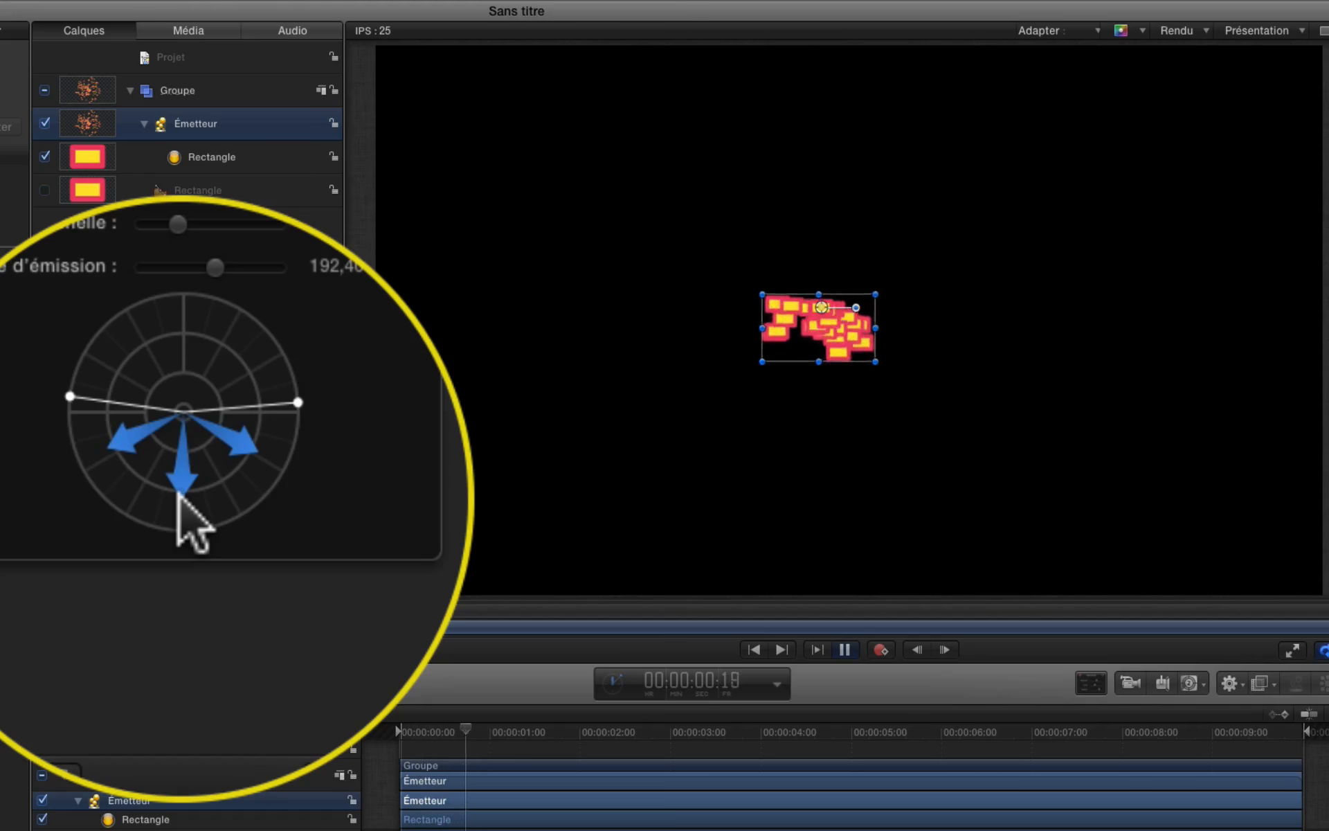
{"action": "left_click", "coordinate": [200, 496]}
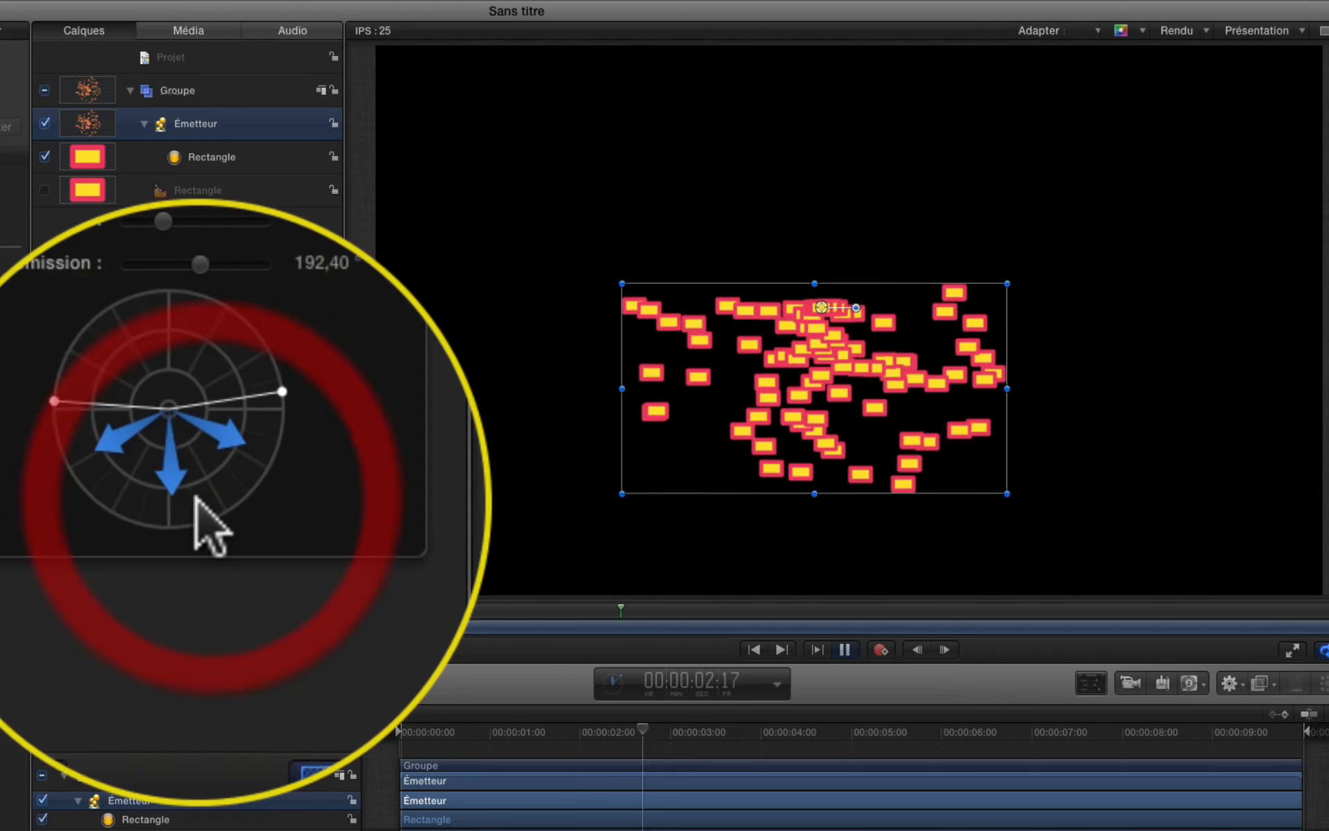
{"action": "left_click_drag", "start_coordinate": [179, 493], "coordinate": [239, 441]}
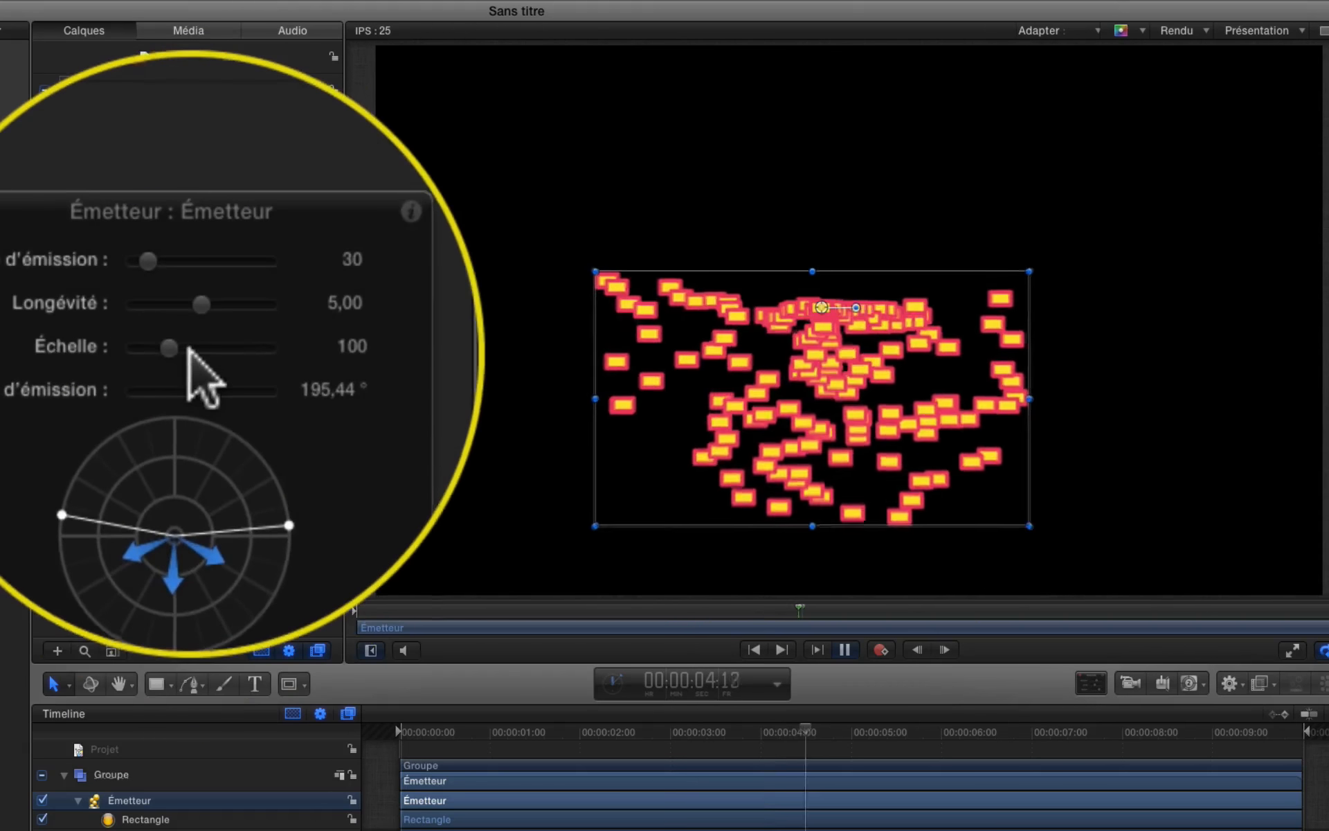
- Set the emitter's scale to 13 and its longevity to 7.09
{"action": "mouse_move", "coordinate": [179, 347]}
{"action": "left_mouse_down"}
{"action": "mouse_move", "coordinate": [215, 346]}
{"action": "mouse_move", "coordinate": [164, 350]}
{"action": "left_mouse_up"}
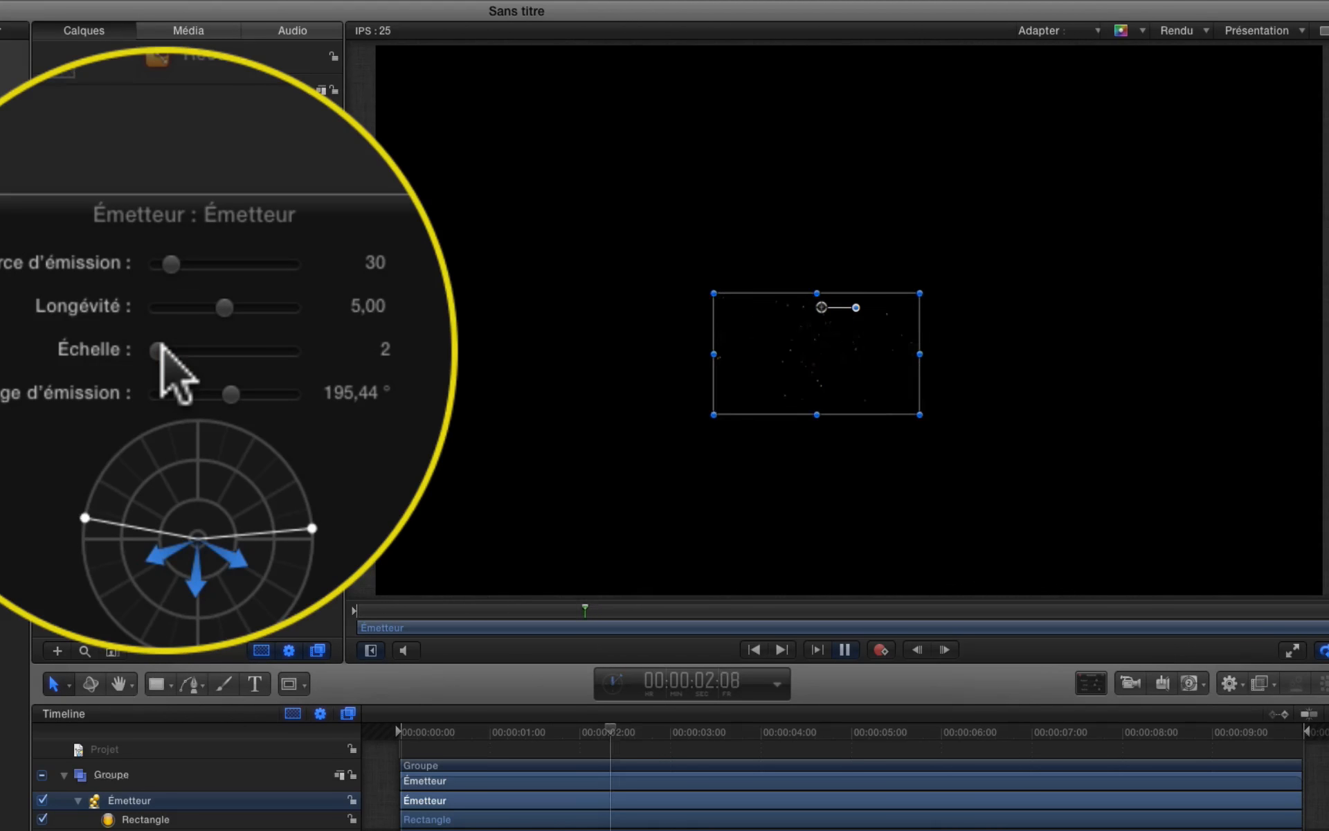
{"action": "left_click_drag", "start_coordinate": [164, 349], "coordinate": [167, 350]}
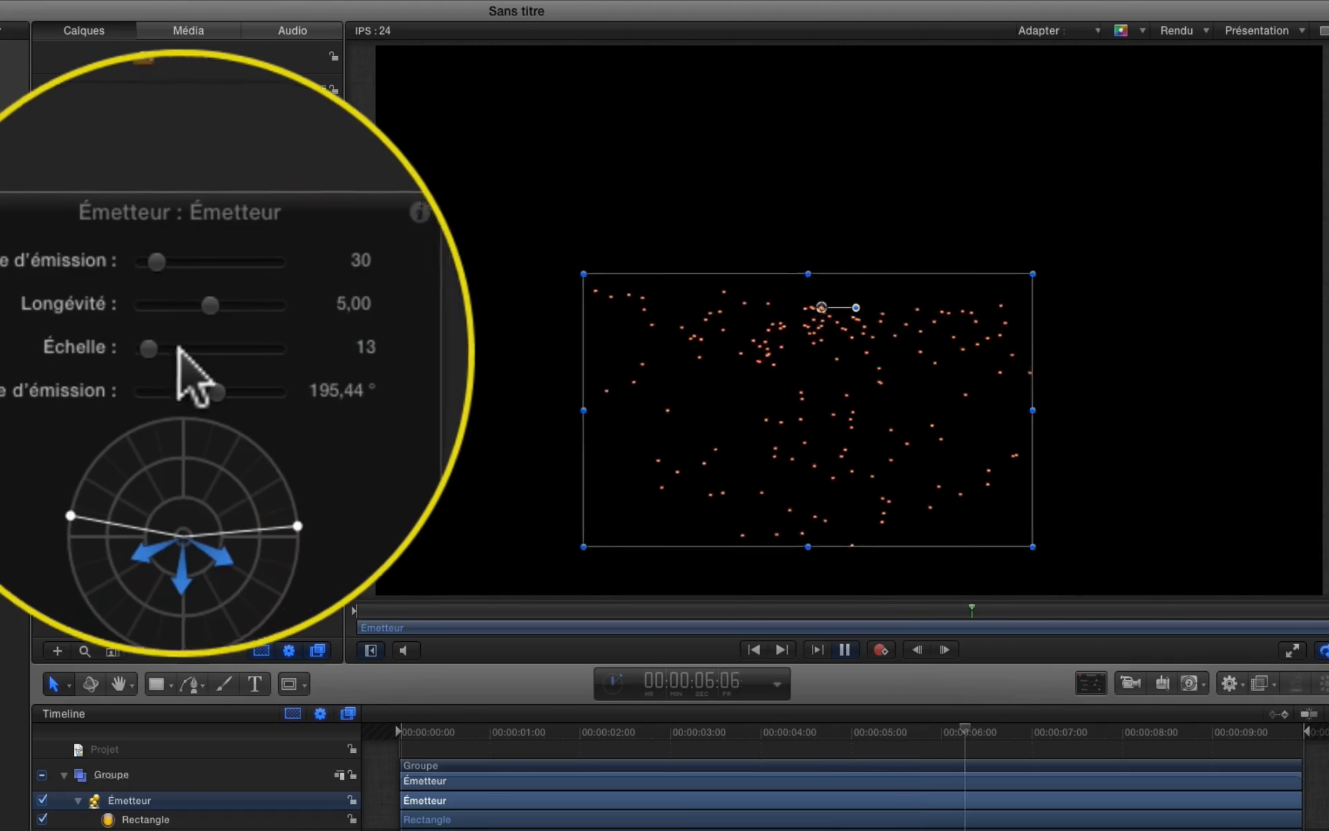
{"action": "mouse_move", "coordinate": [222, 308]}
{"action": "left_mouse_down"}
{"action": "mouse_move", "coordinate": [206, 313]}
{"action": "mouse_move", "coordinate": [217, 317]}
{"action": "left_mouse_up"}
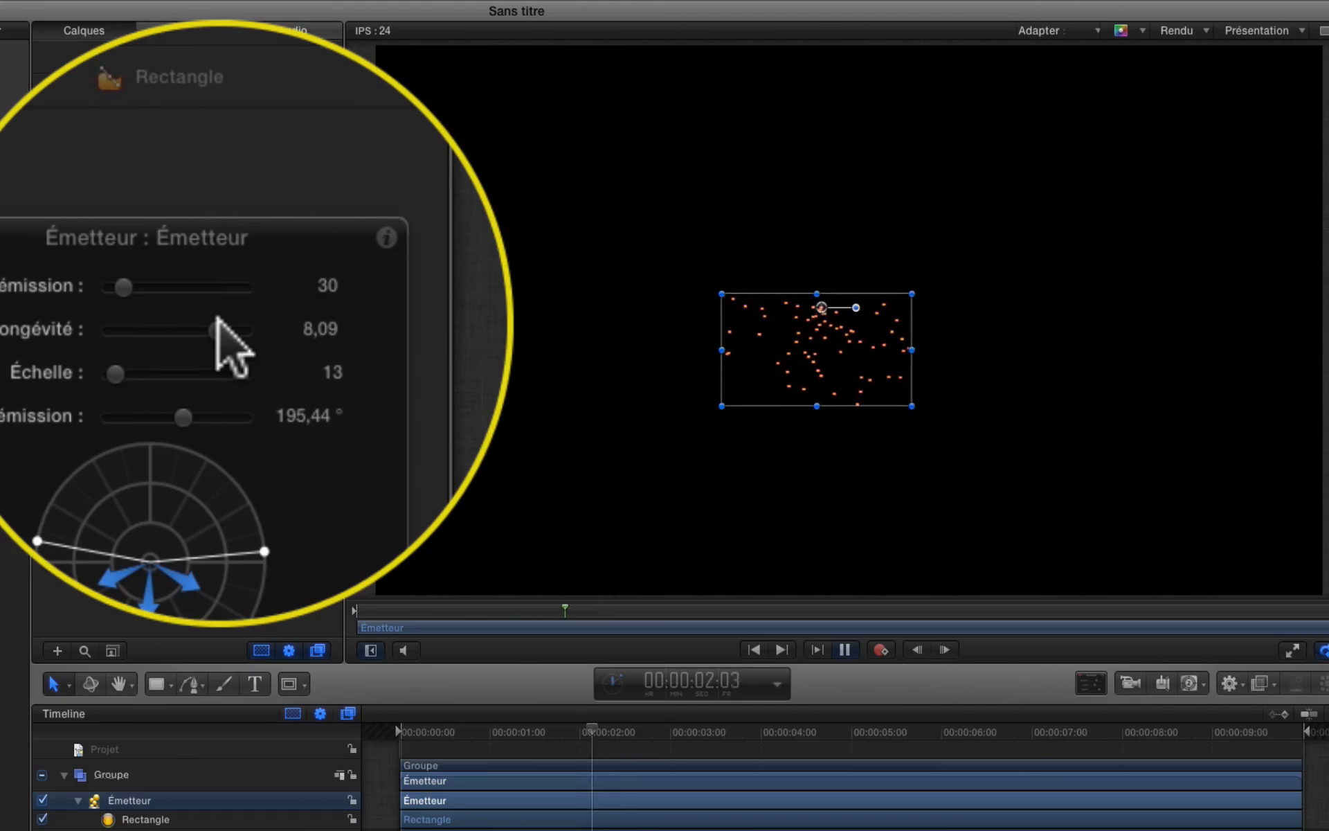
{"action": "left_click_drag", "start_coordinate": [216, 317], "coordinate": [173, 314]}
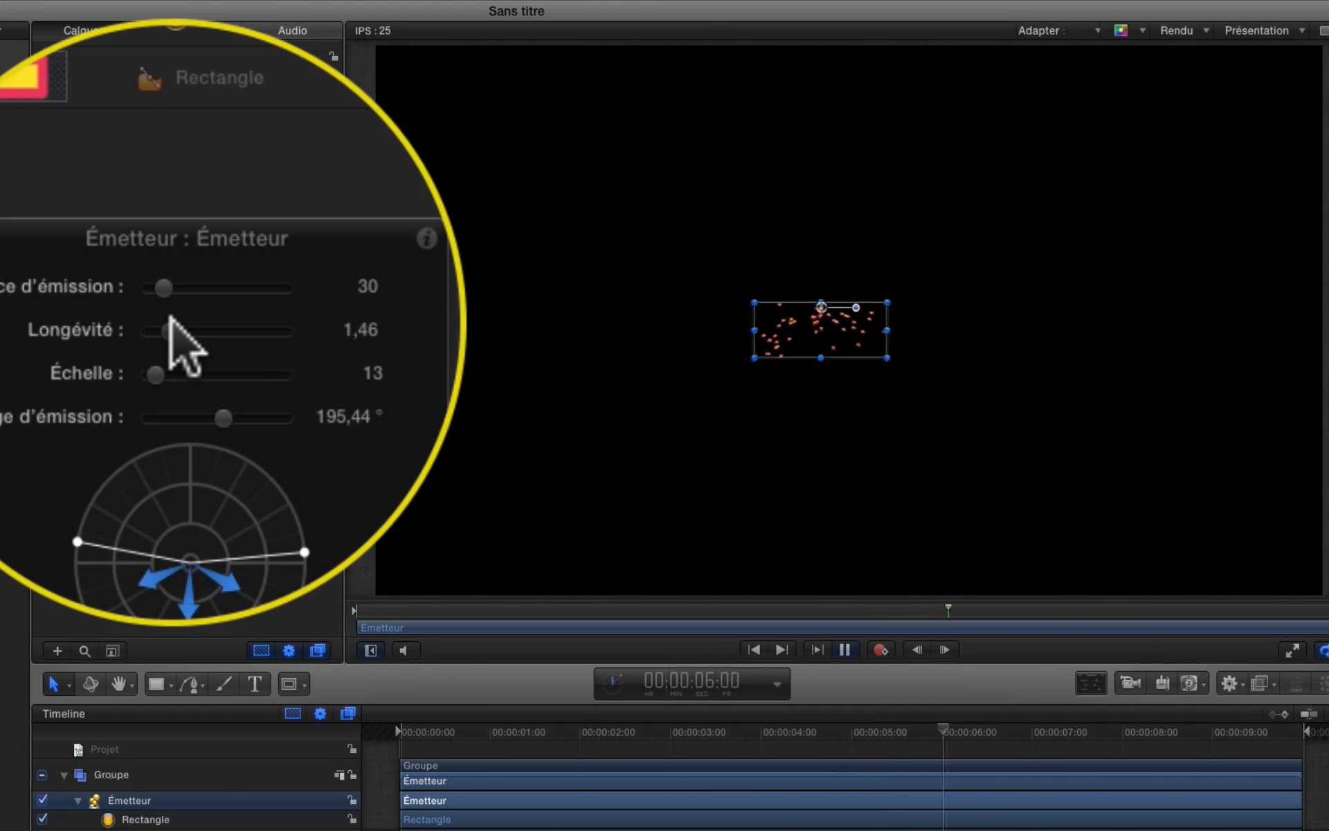
{"action": "left_click_drag", "start_coordinate": [172, 328], "coordinate": [212, 327]}
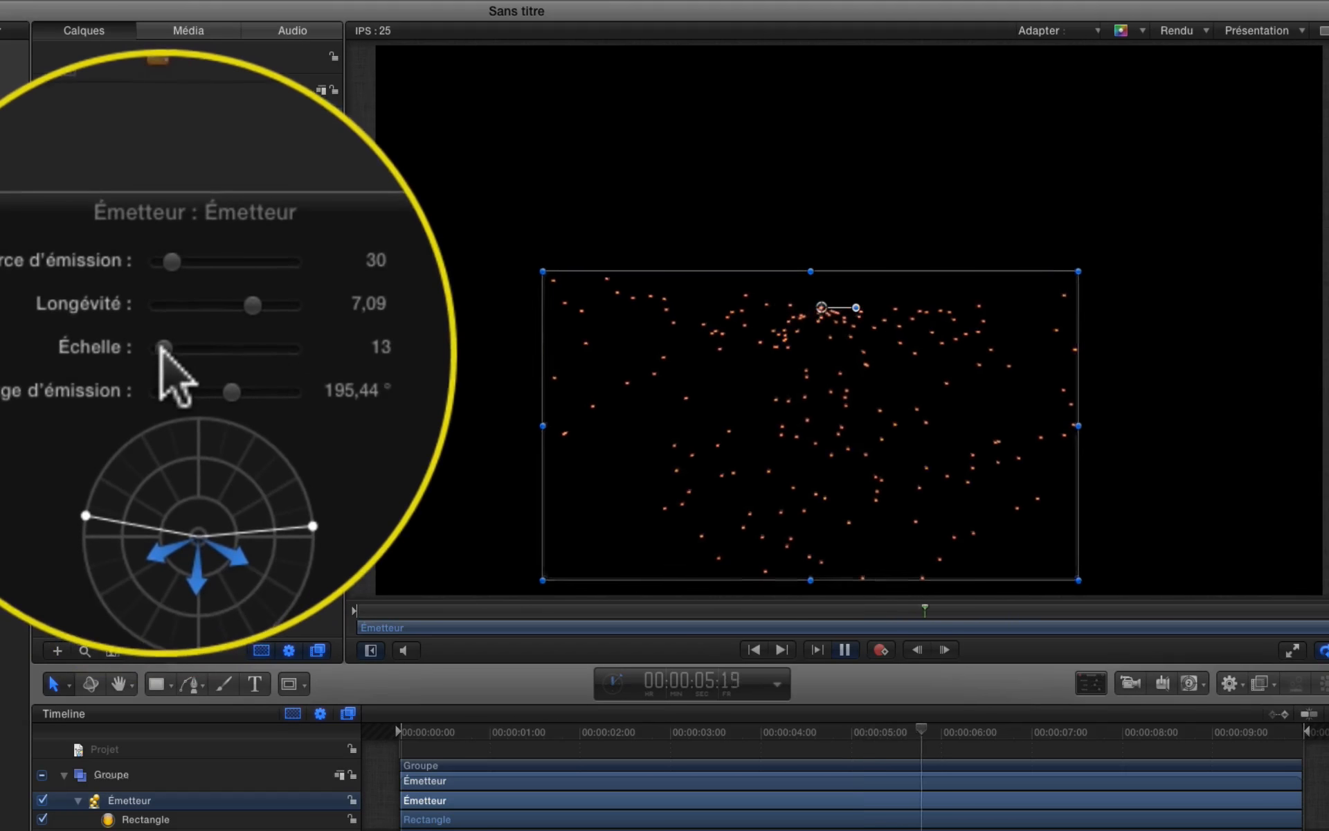
- Set the emitter's emission source rate to 191 and its scale to 10, and display its Inspector settings
{"action": "left_click_drag", "start_coordinate": [178, 349], "coordinate": [202, 294]}
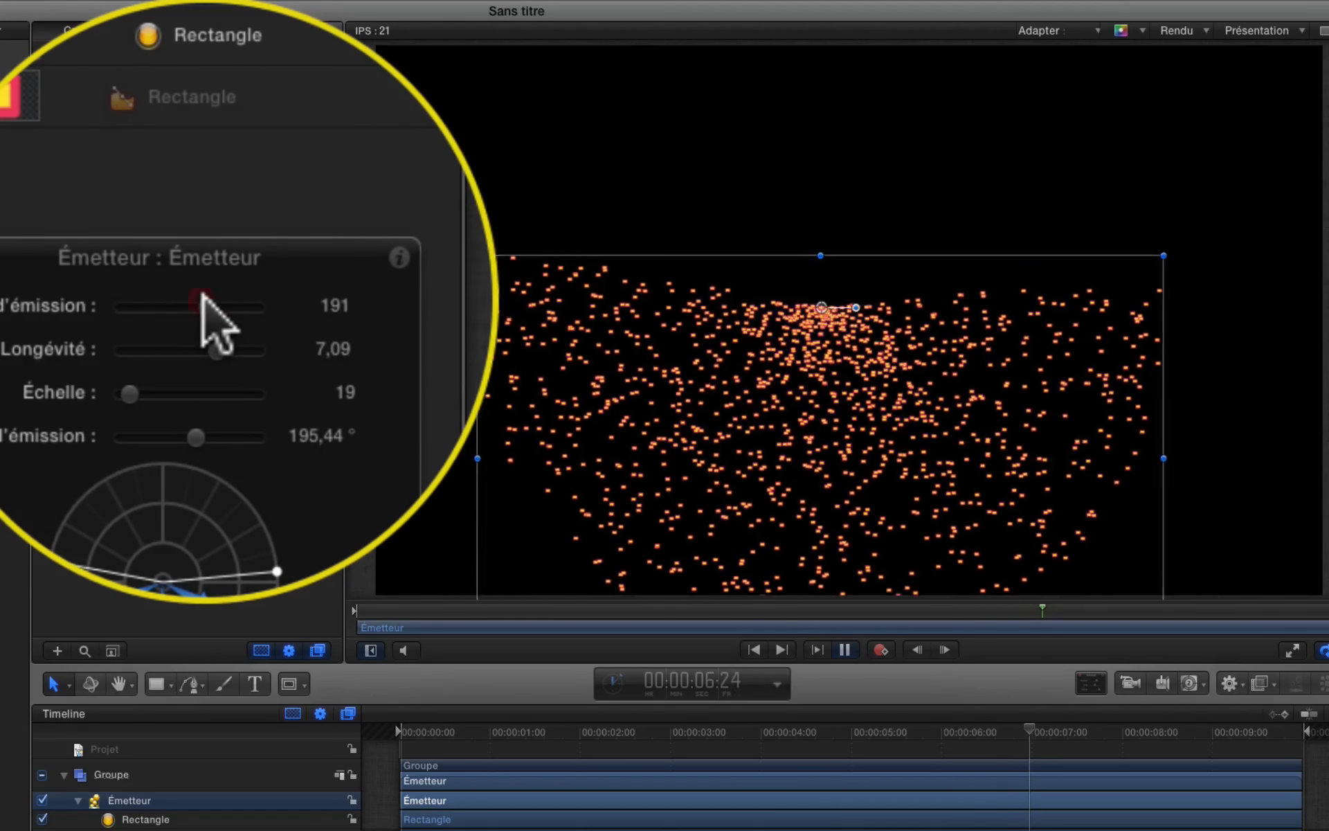
{"action": "left_click_drag", "start_coordinate": [169, 348], "coordinate": [163, 346]}
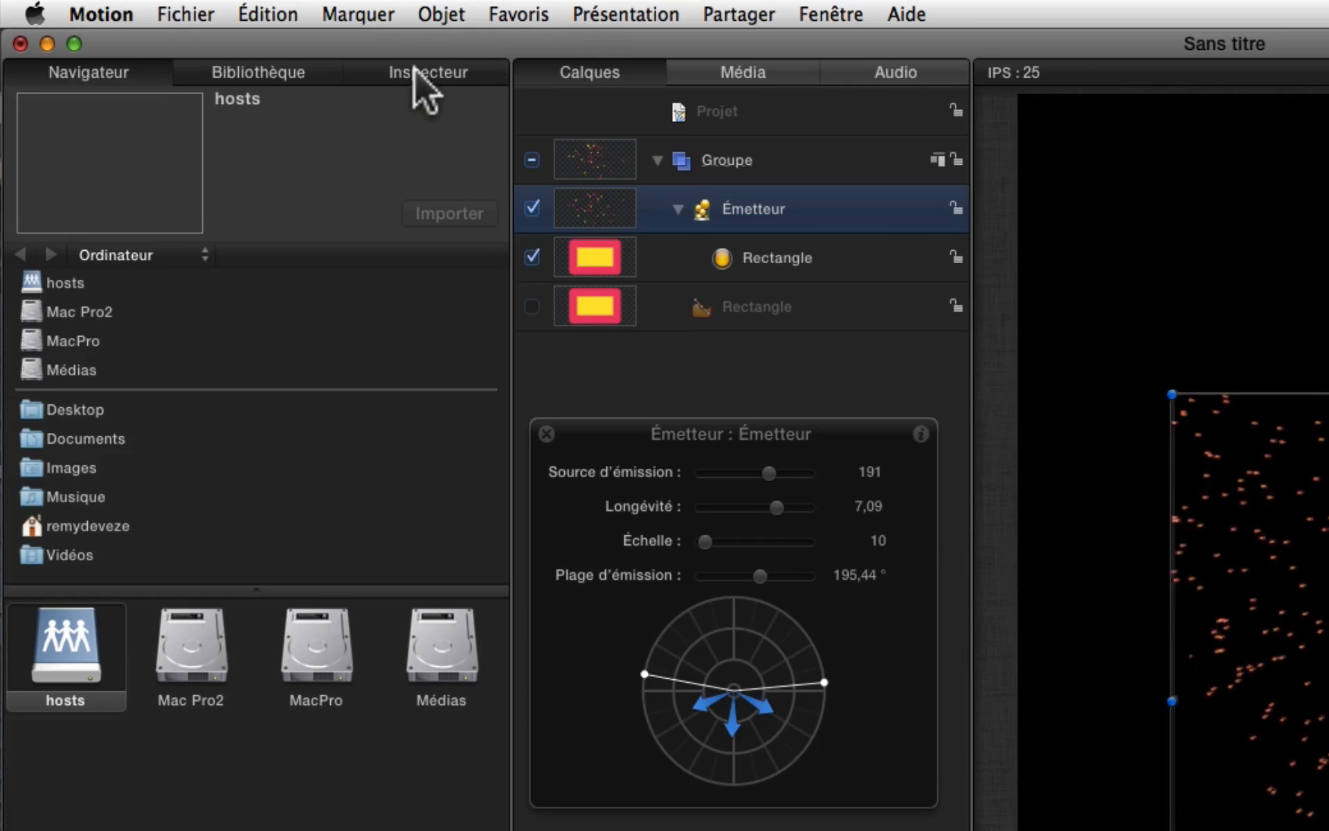
{"action": "left_click", "coordinate": [416, 70]}
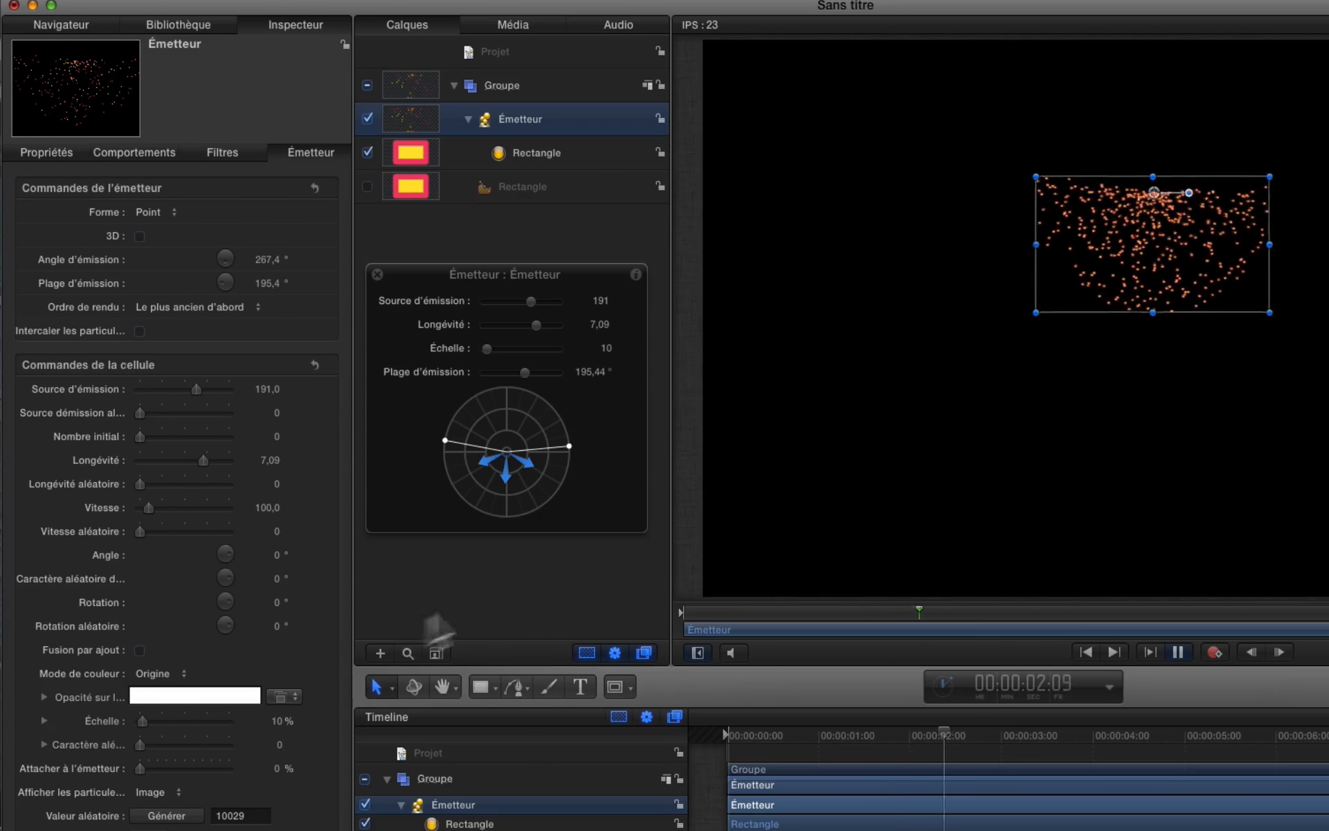
- With playback paused, set the emitter's scale to 69 and hide the emitter and its particle cell
{"action": "key", "text": "space"}
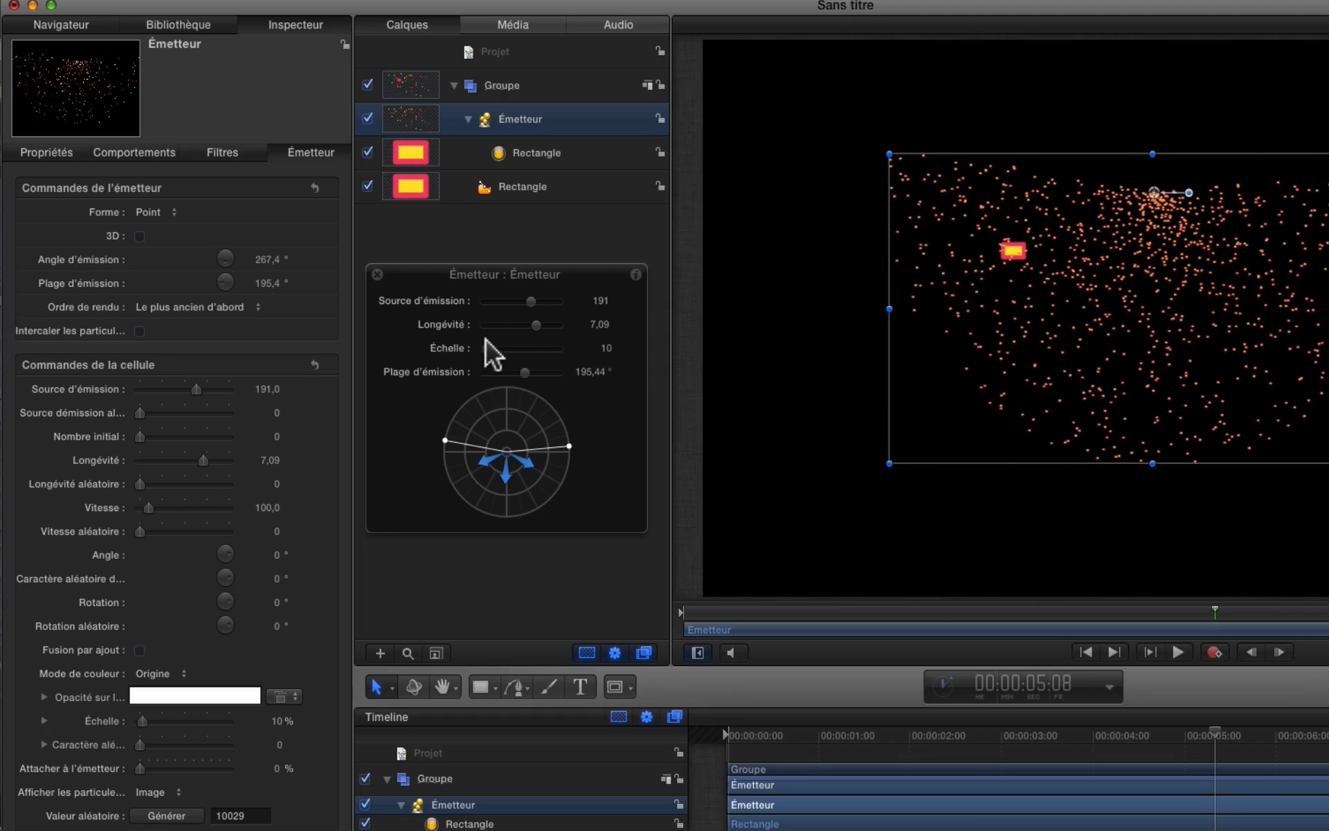
{"action": "left_click_drag", "start_coordinate": [484, 344], "coordinate": [494, 346]}
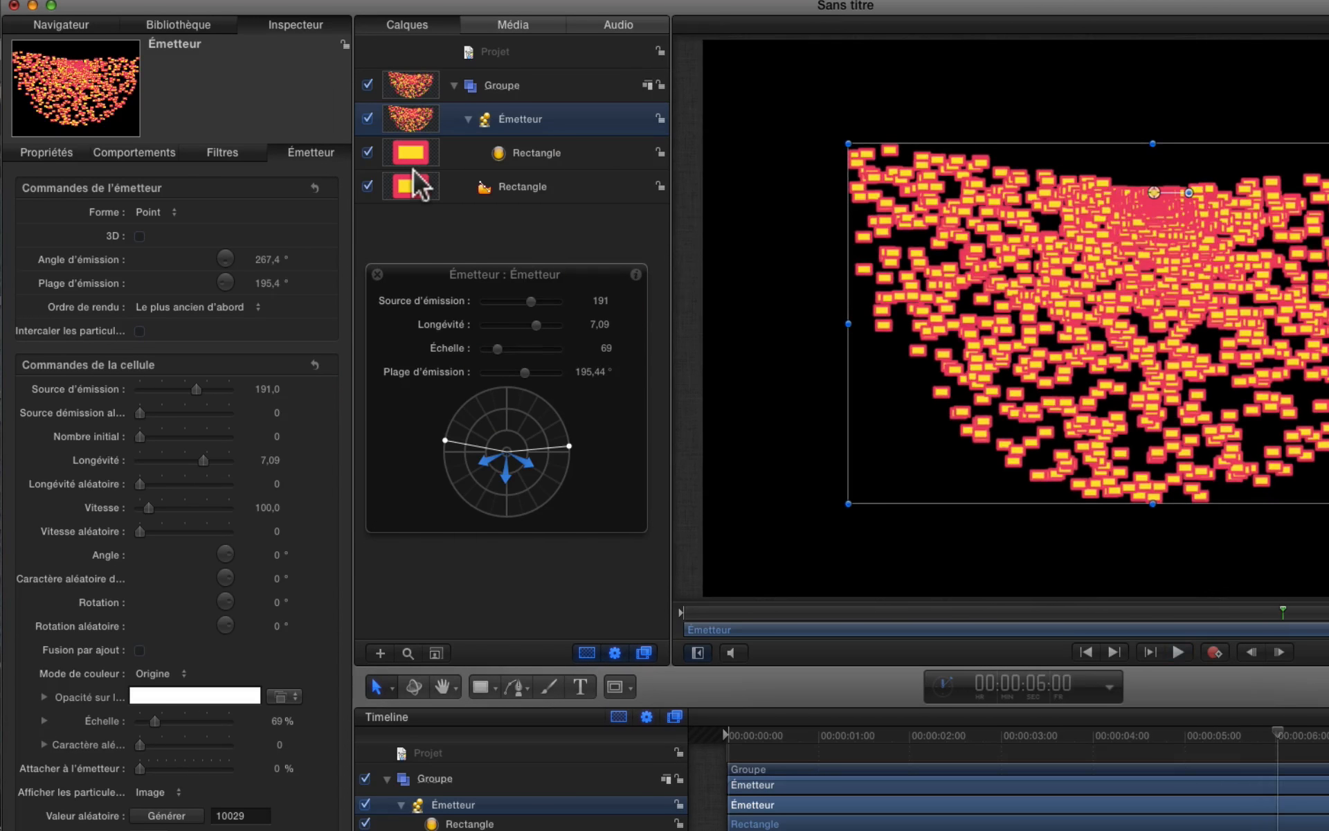
{"action": "left_click", "coordinate": [367, 119]}
{"action": "left_click", "coordinate": [367, 152]}
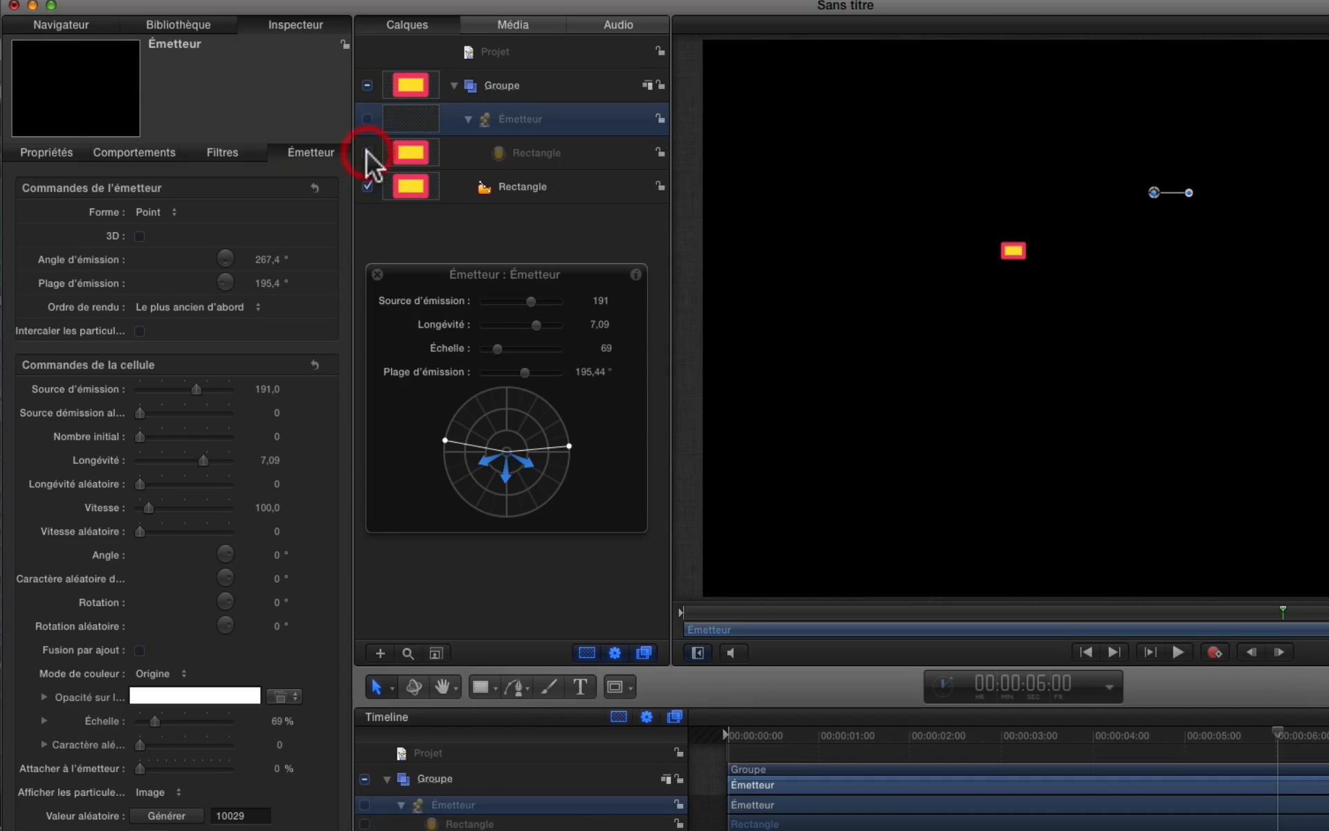
- Restyle the source rectangle without an outline, with a roundness of 22 and a light blue fill
{"action": "left_click", "coordinate": [482, 183]}
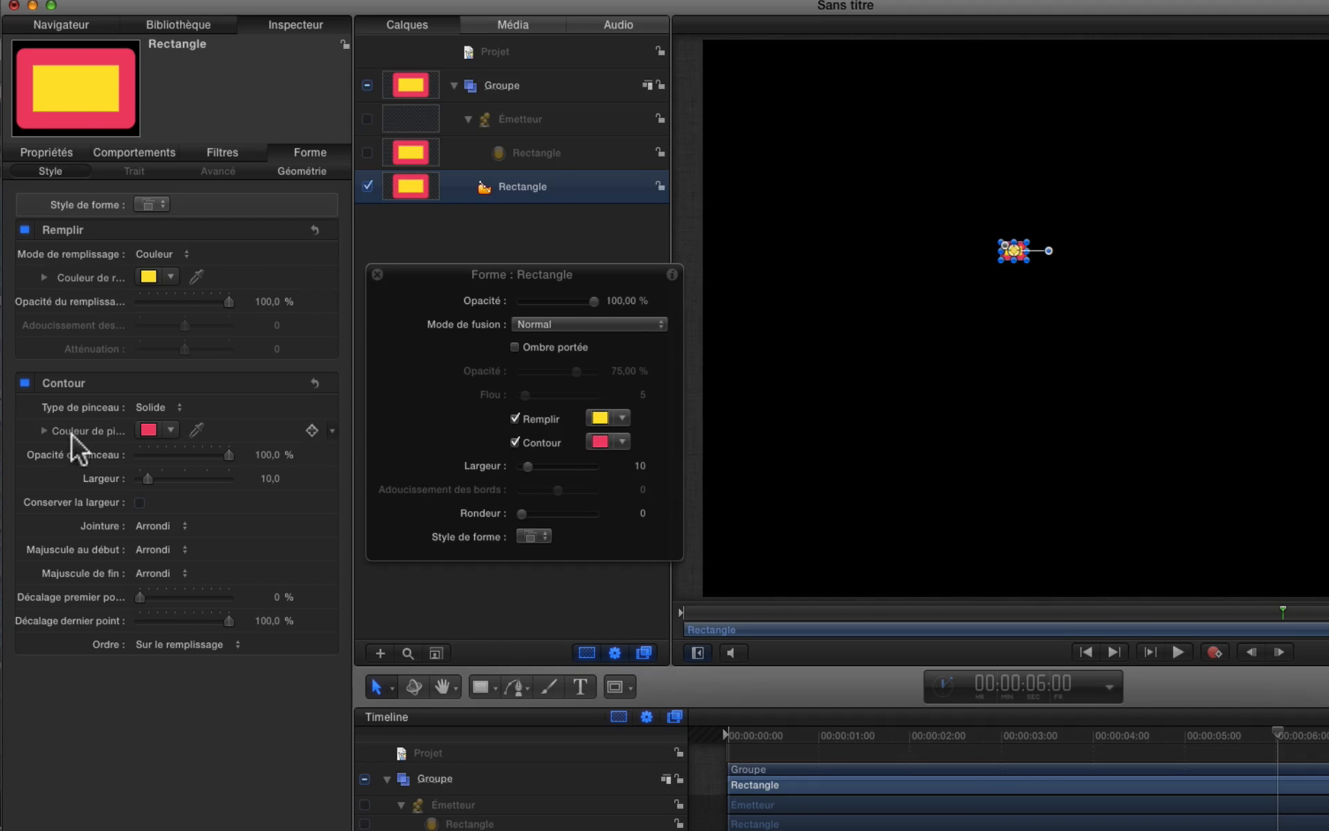
{"action": "left_click", "coordinate": [515, 442]}
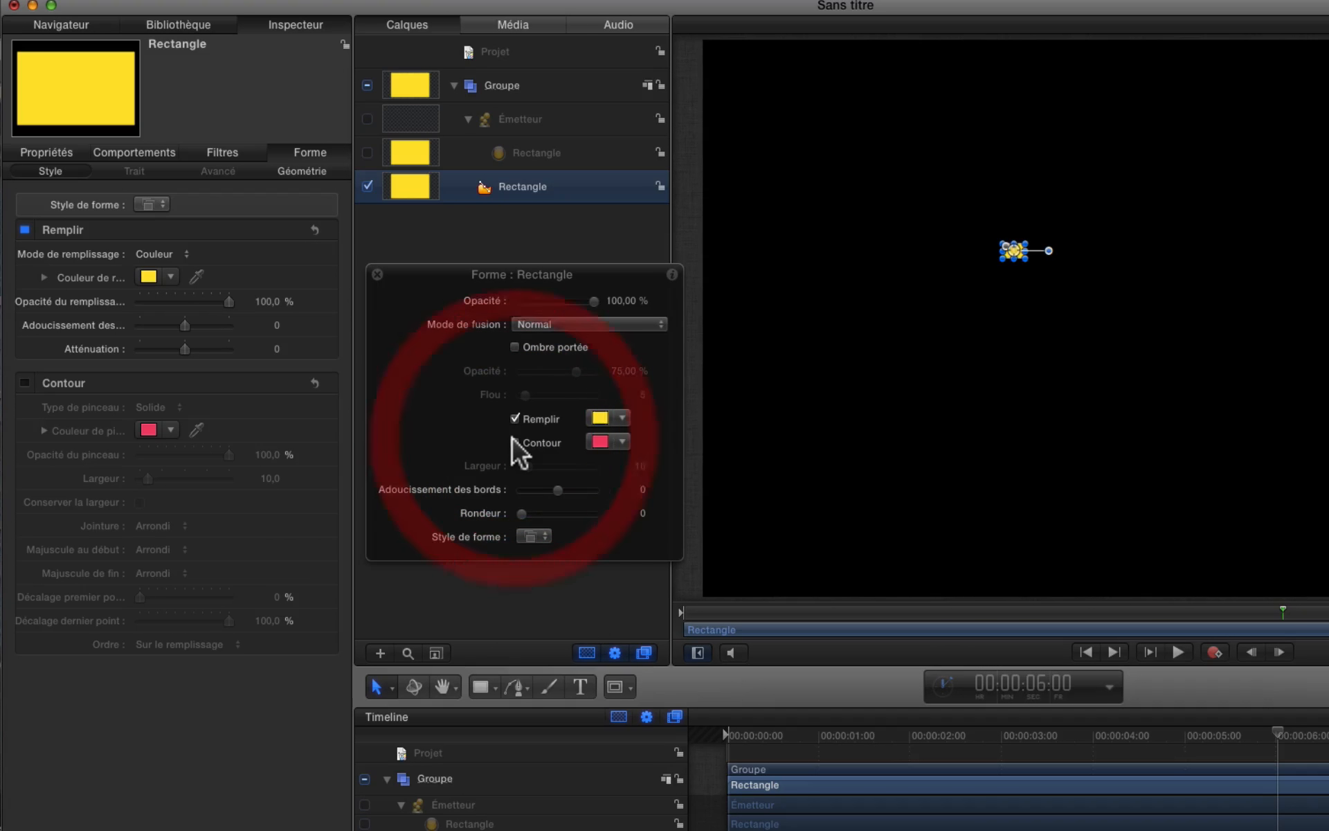
{"action": "left_click_drag", "start_coordinate": [522, 513], "coordinate": [558, 513]}
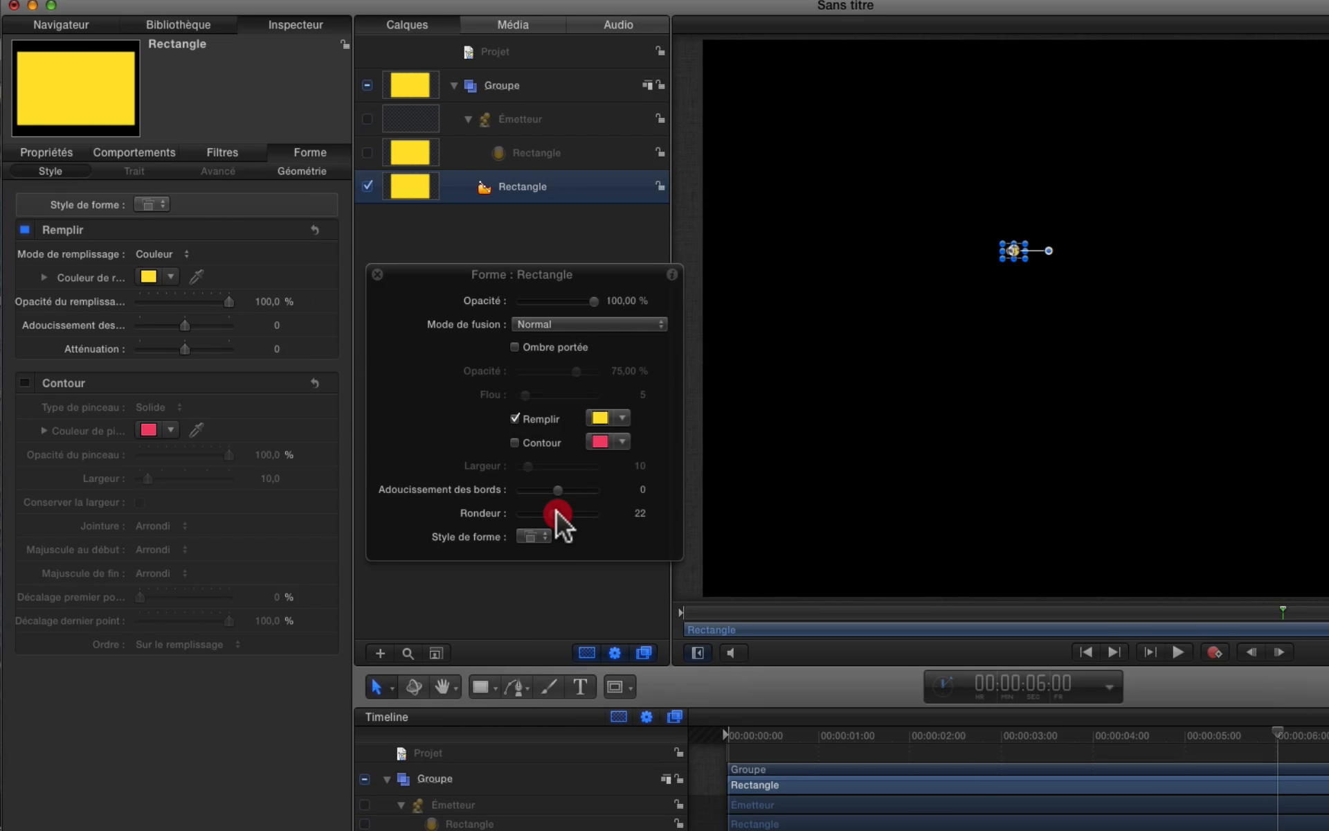
{"action": "left_click", "coordinate": [601, 419]}
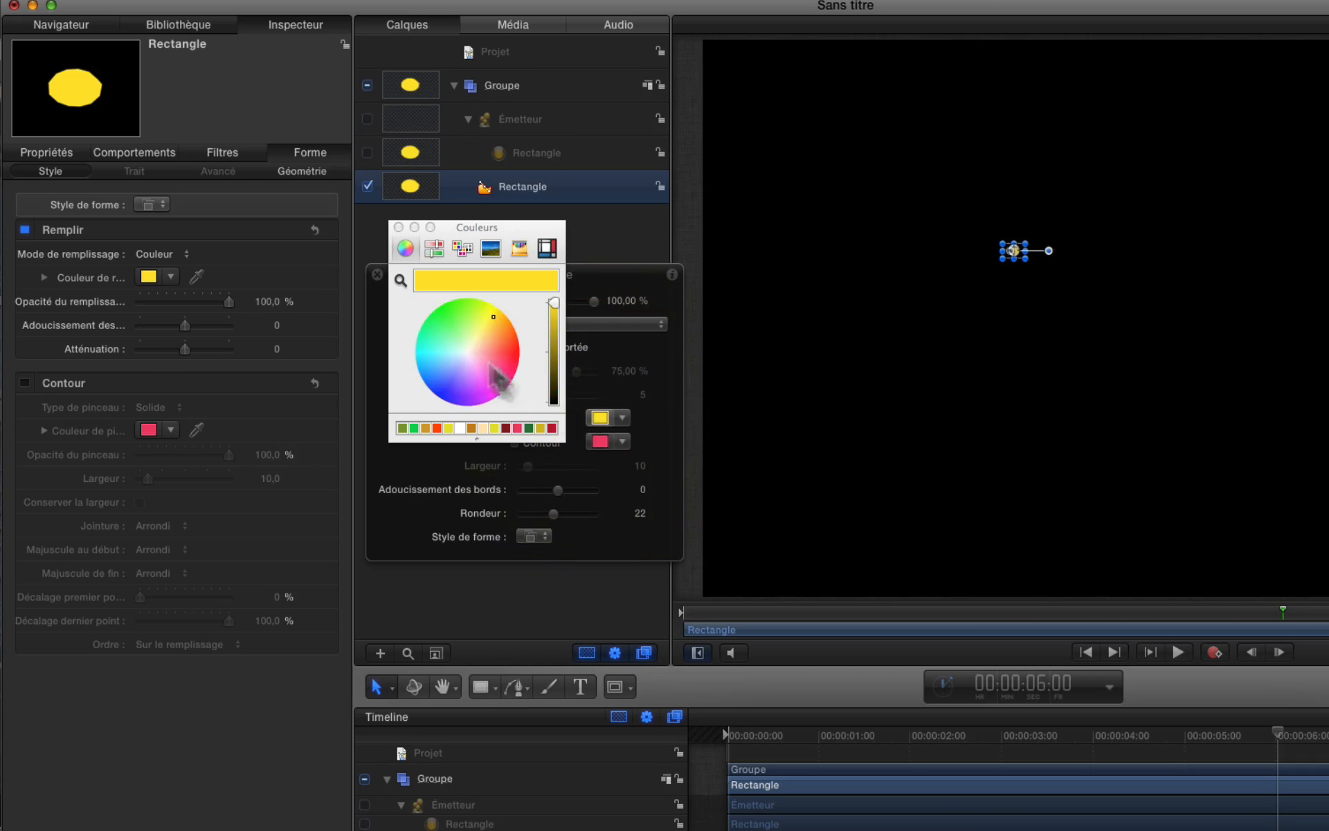
{"action": "left_click", "coordinate": [439, 355]}
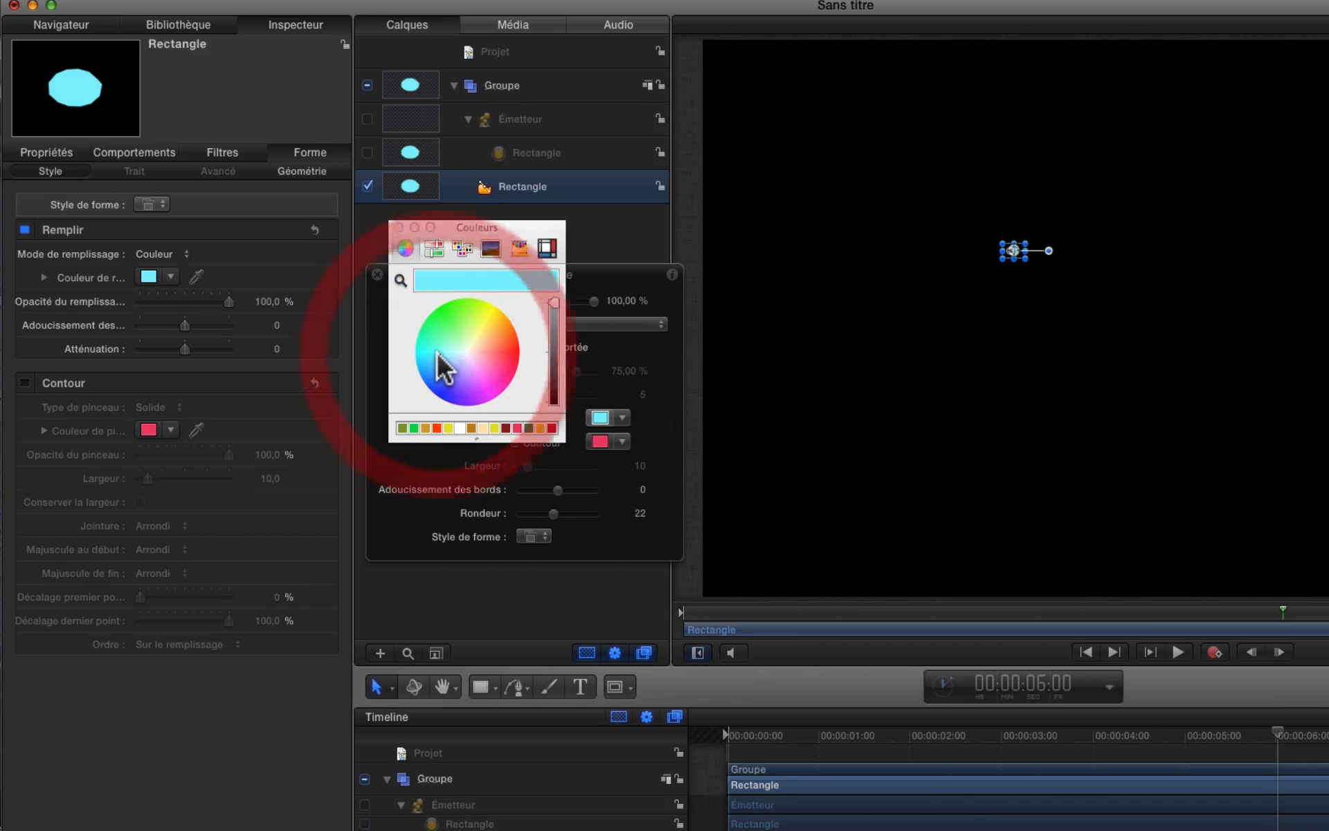
- Show the emitter and its particle cell with the source rectangle hidden, and set the emitter's scale to 20
{"action": "left_click", "coordinate": [398, 227]}
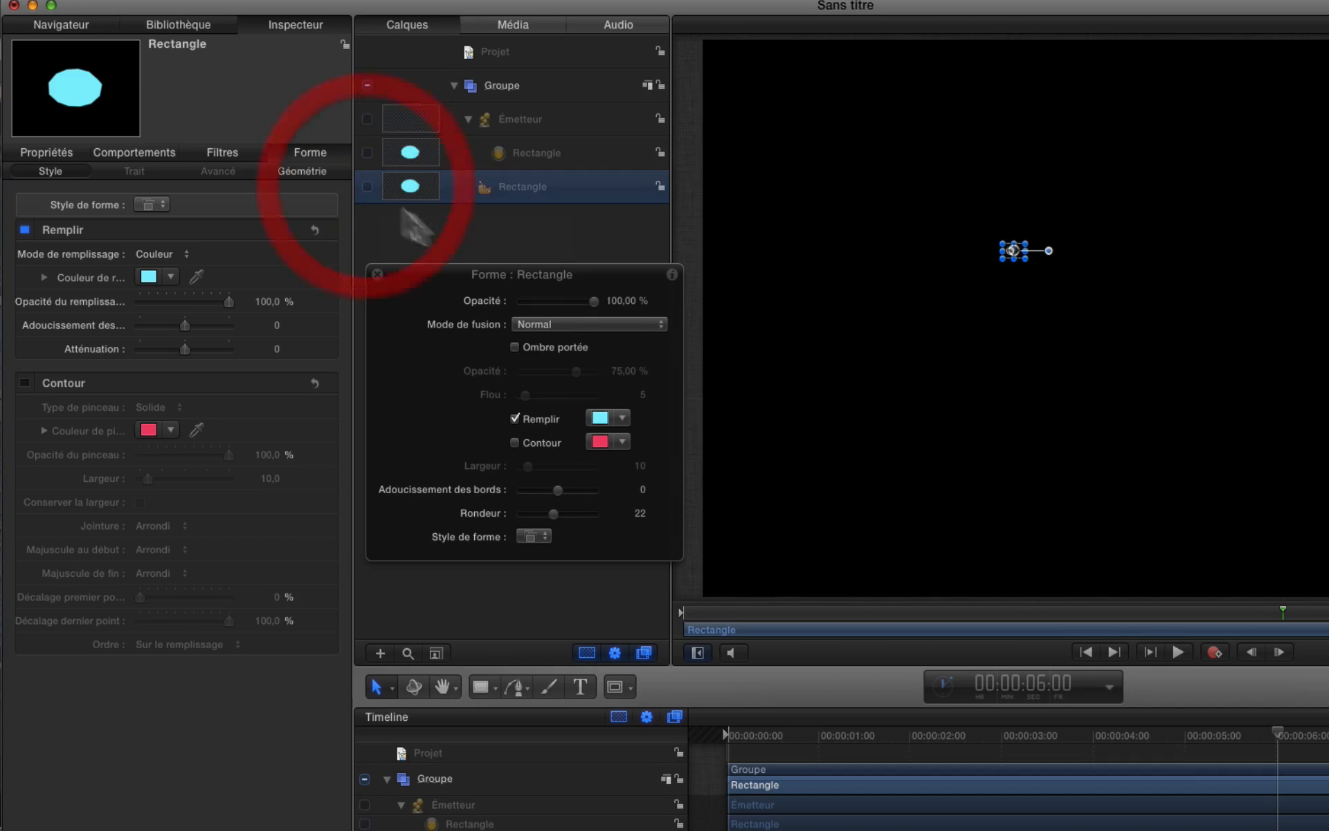
{"action": "left_click", "coordinate": [364, 119]}
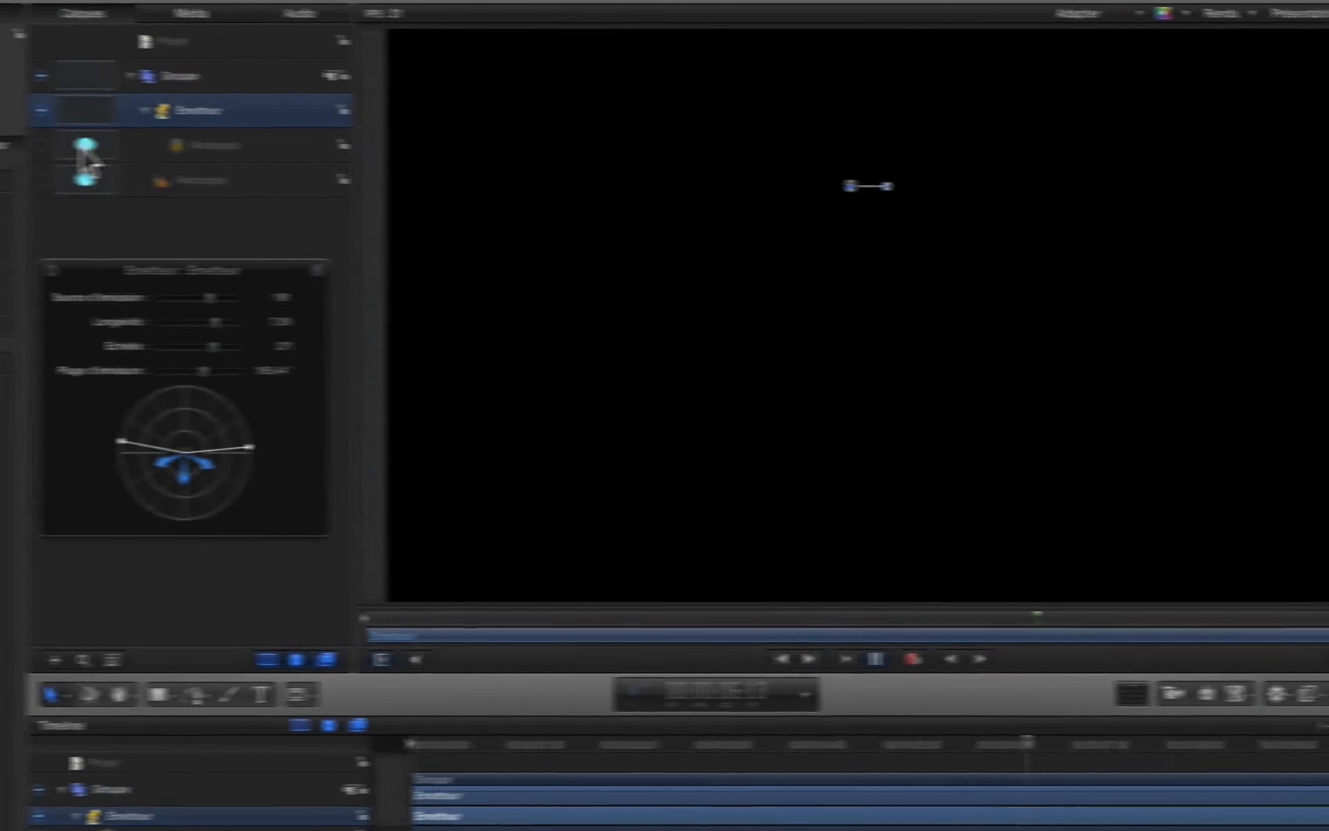
{"action": "left_click", "coordinate": [14, 144]}
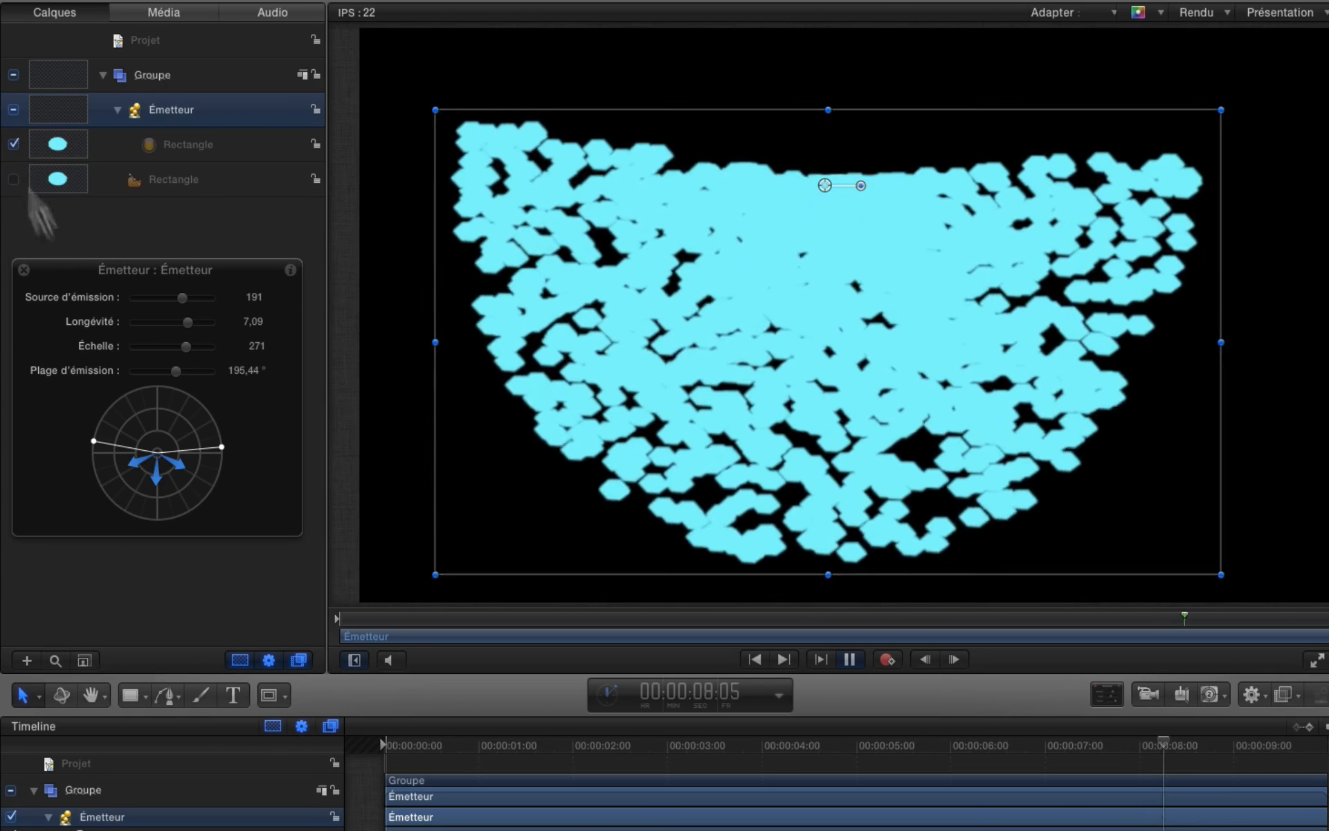
{"action": "left_click_drag", "start_coordinate": [181, 346], "coordinate": [135, 351]}
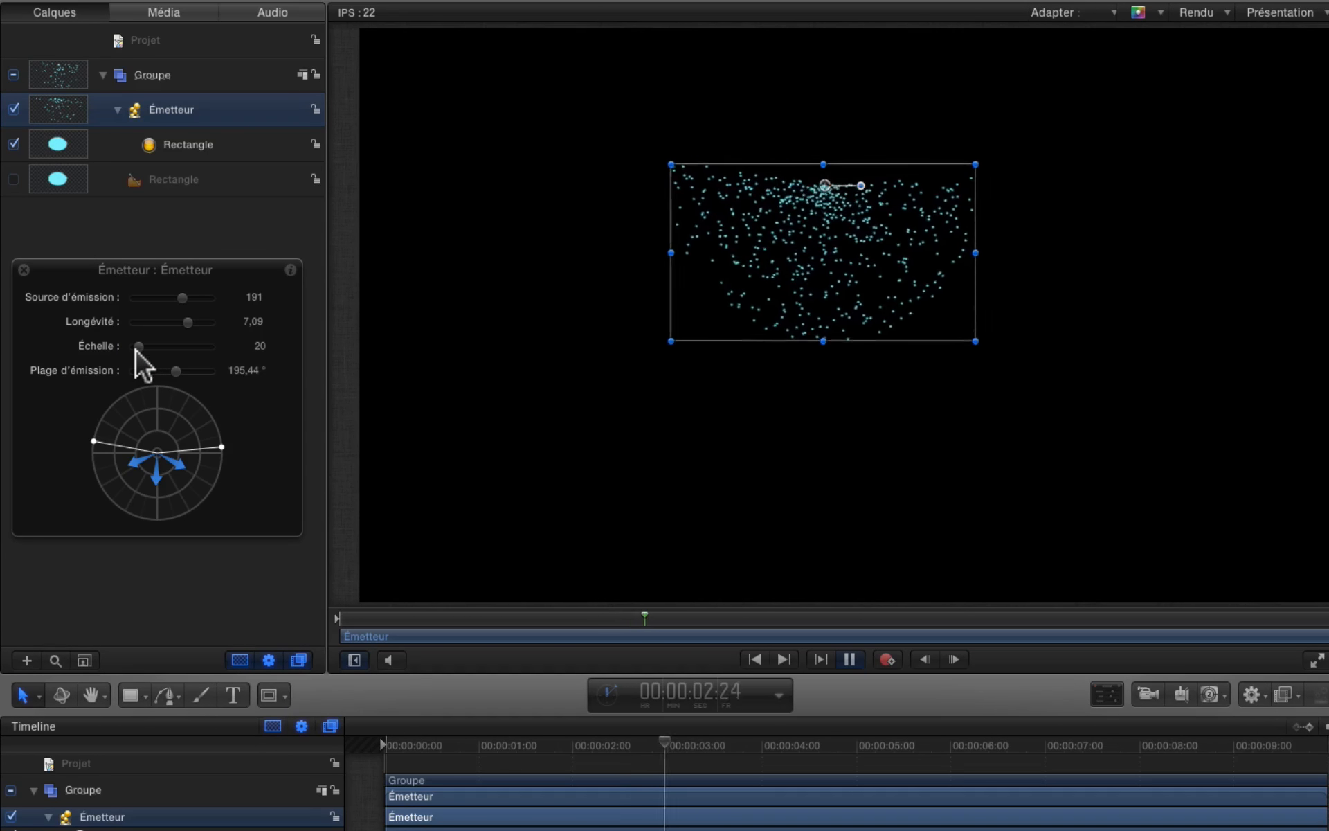
- Narrow the emitter's emission range to 18.95° so the particles form a thin downward cone
{"action": "left_click", "coordinate": [221, 449]}
{"action": "left_click_drag", "start_coordinate": [221, 450], "coordinate": [225, 460]}
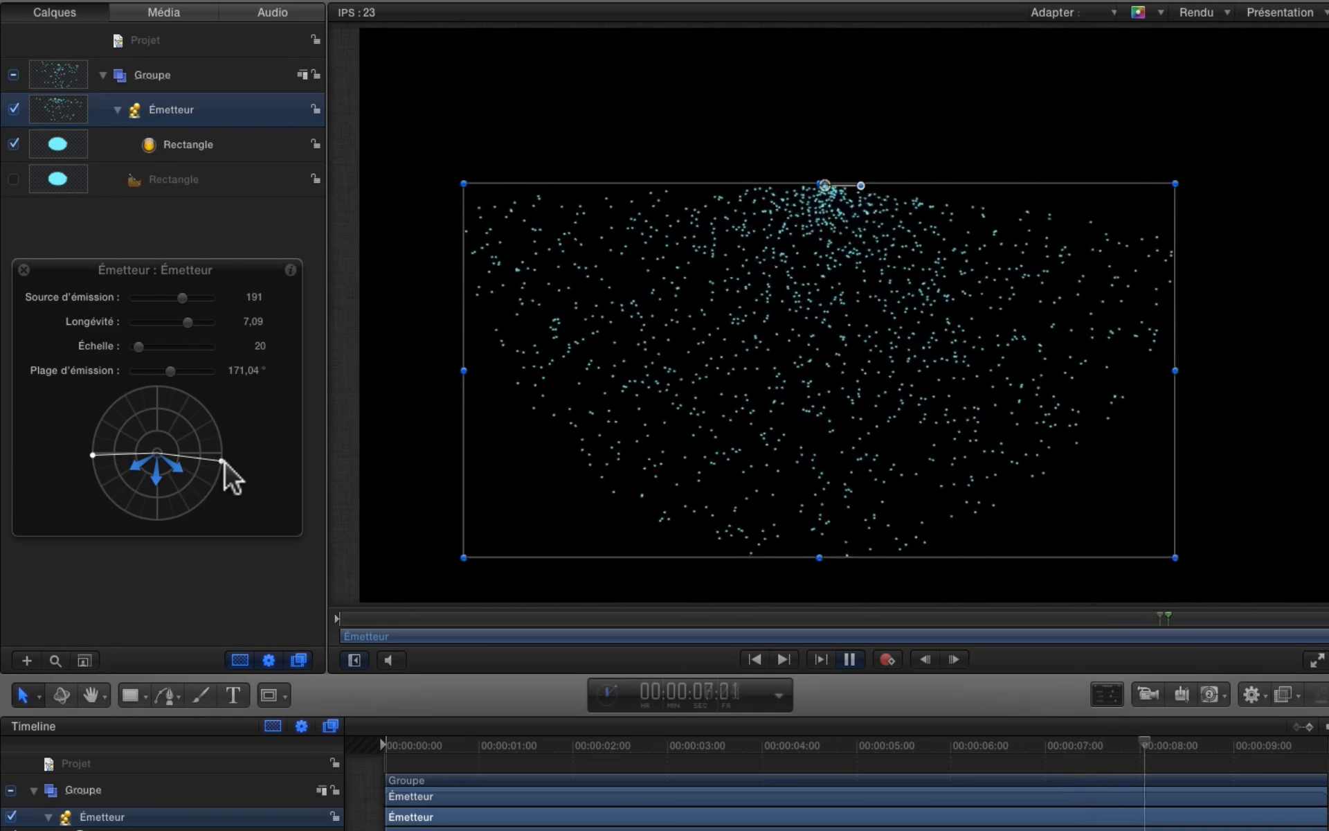
{"action": "left_click_drag", "start_coordinate": [223, 460], "coordinate": [166, 516]}
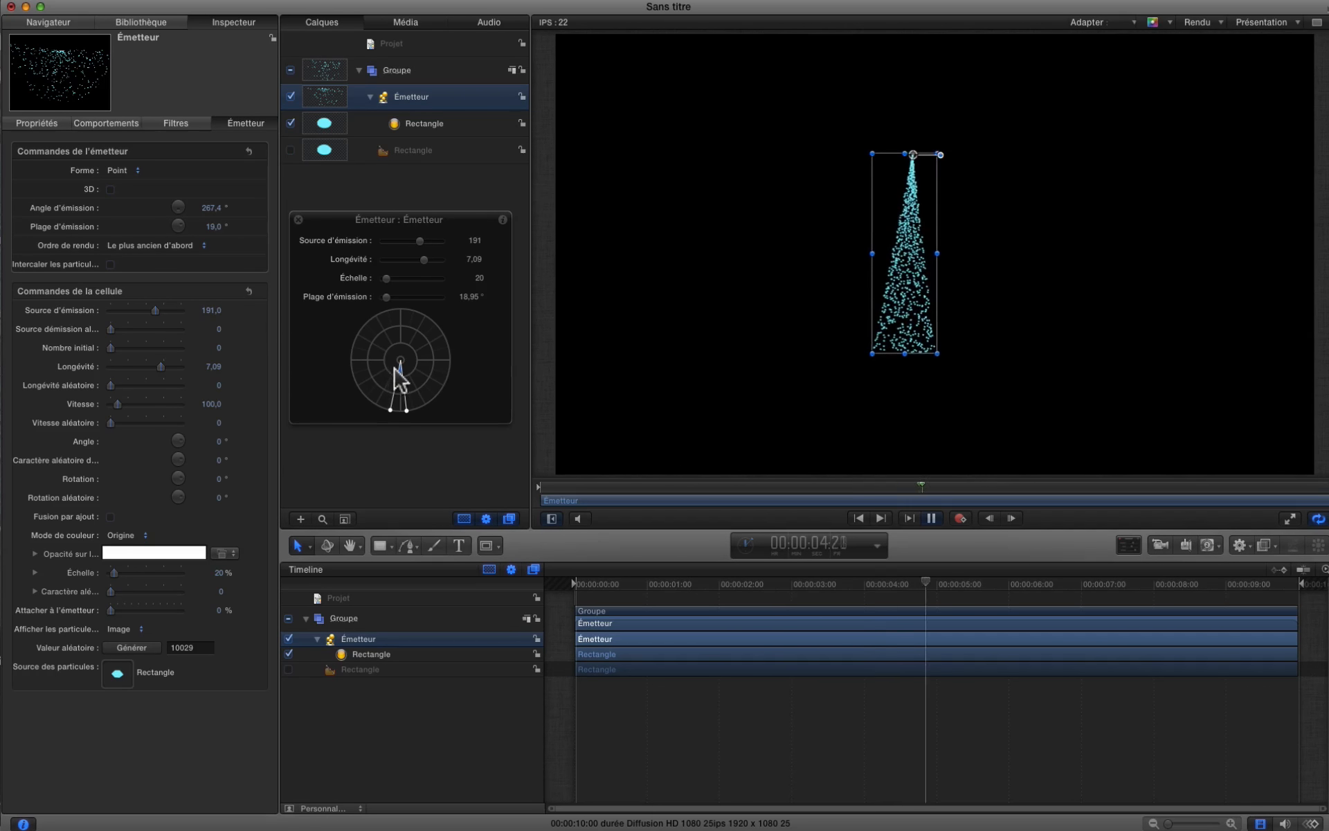
- Set the emitter's shape to Ligne with its start point X at -187 px and end point X at 161 px
{"action": "left_click", "coordinate": [118, 170]}
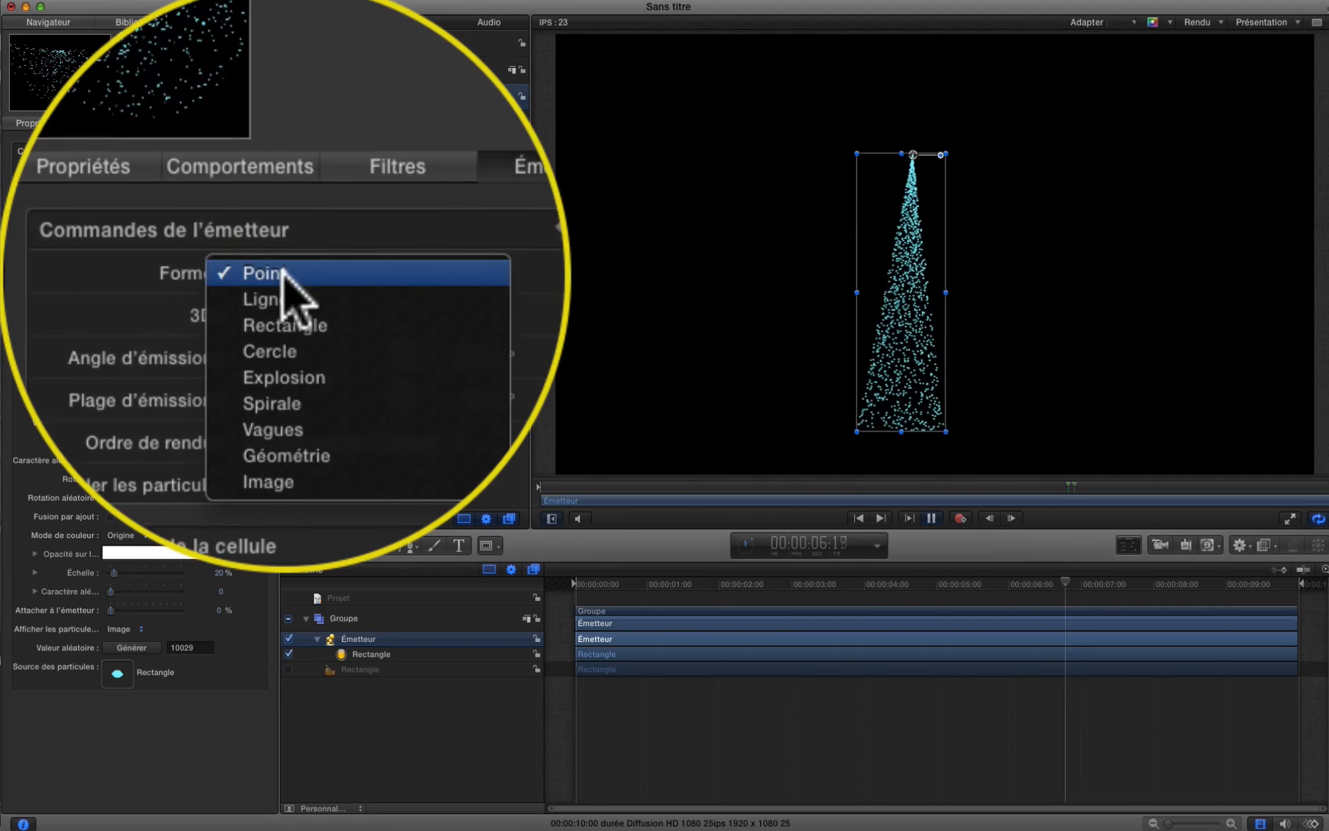
{"action": "left_click", "coordinate": [122, 183]}
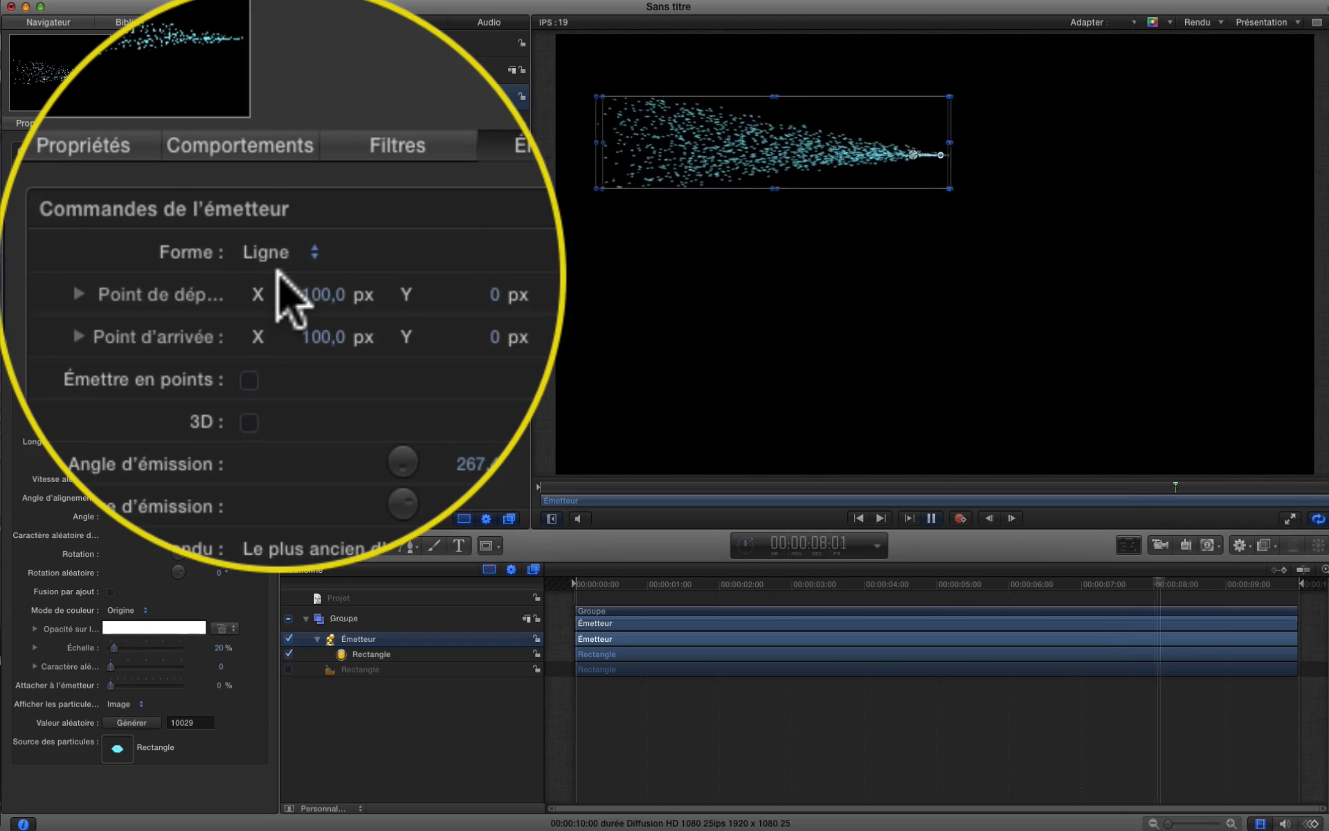
{"action": "left_click", "coordinate": [322, 294]}
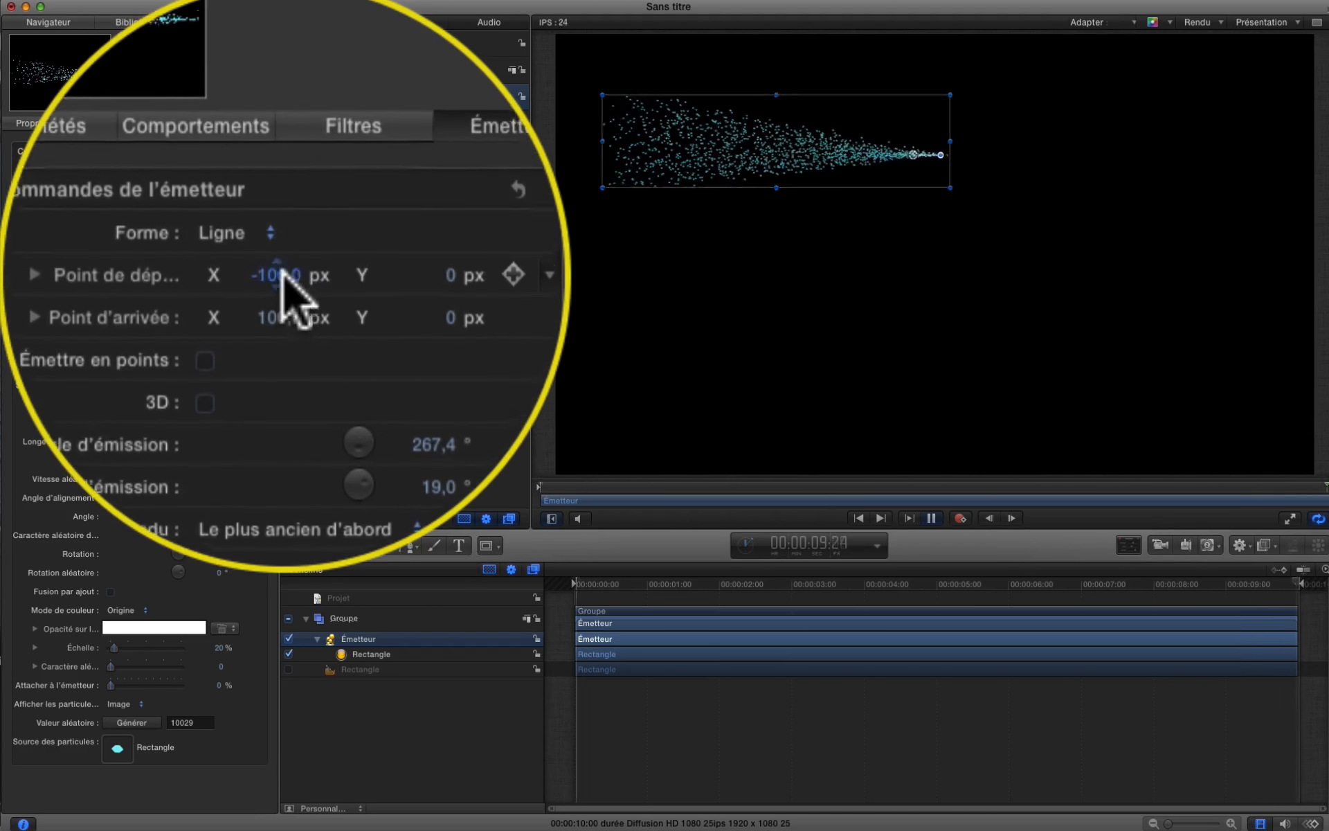
{"action": "key", "text": "Tab"}
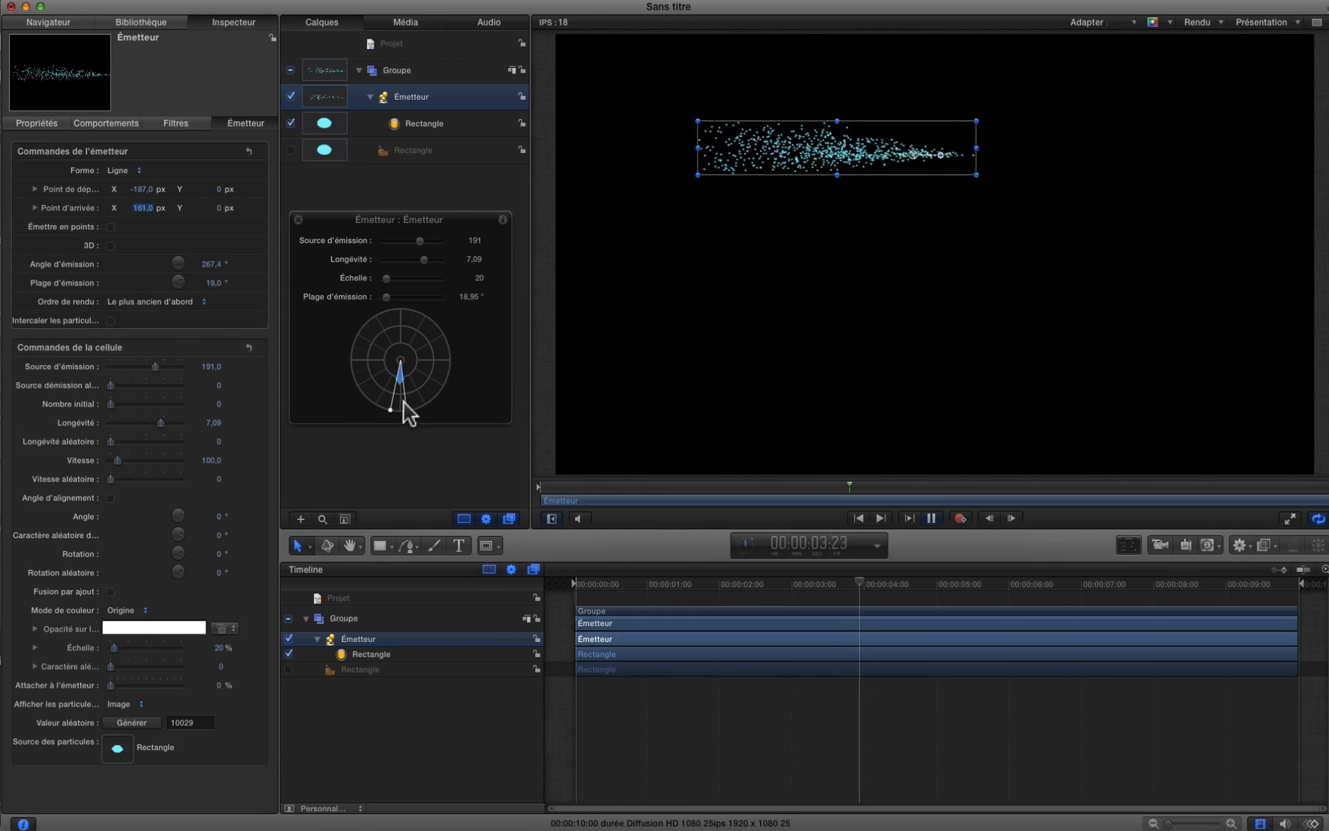
- Widen the emission range to 223.29° and move the emitter slightly down and to the right in the canvas
{"action": "left_click_drag", "start_coordinate": [408, 412], "coordinate": [452, 341]}
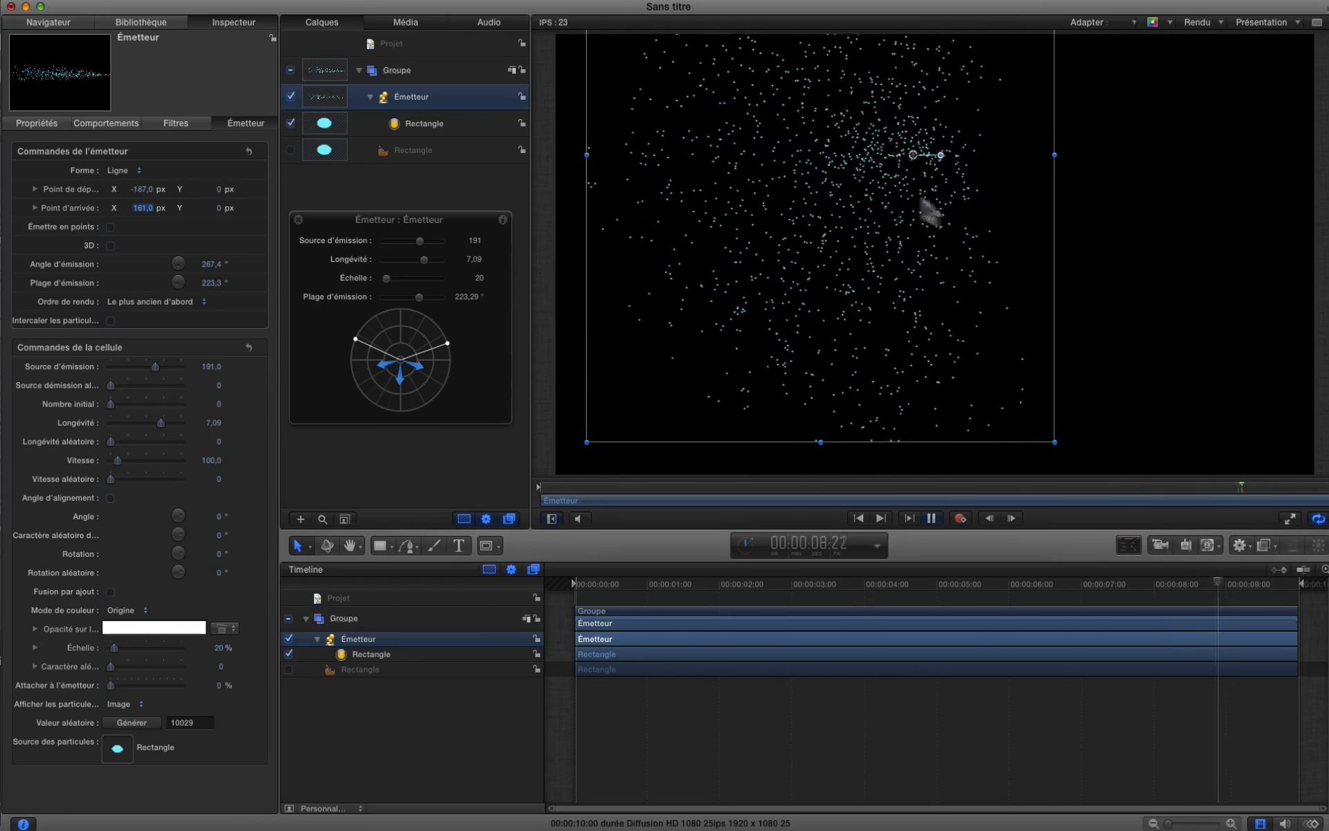
{"action": "left_click_drag", "start_coordinate": [928, 208], "coordinate": [949, 252]}
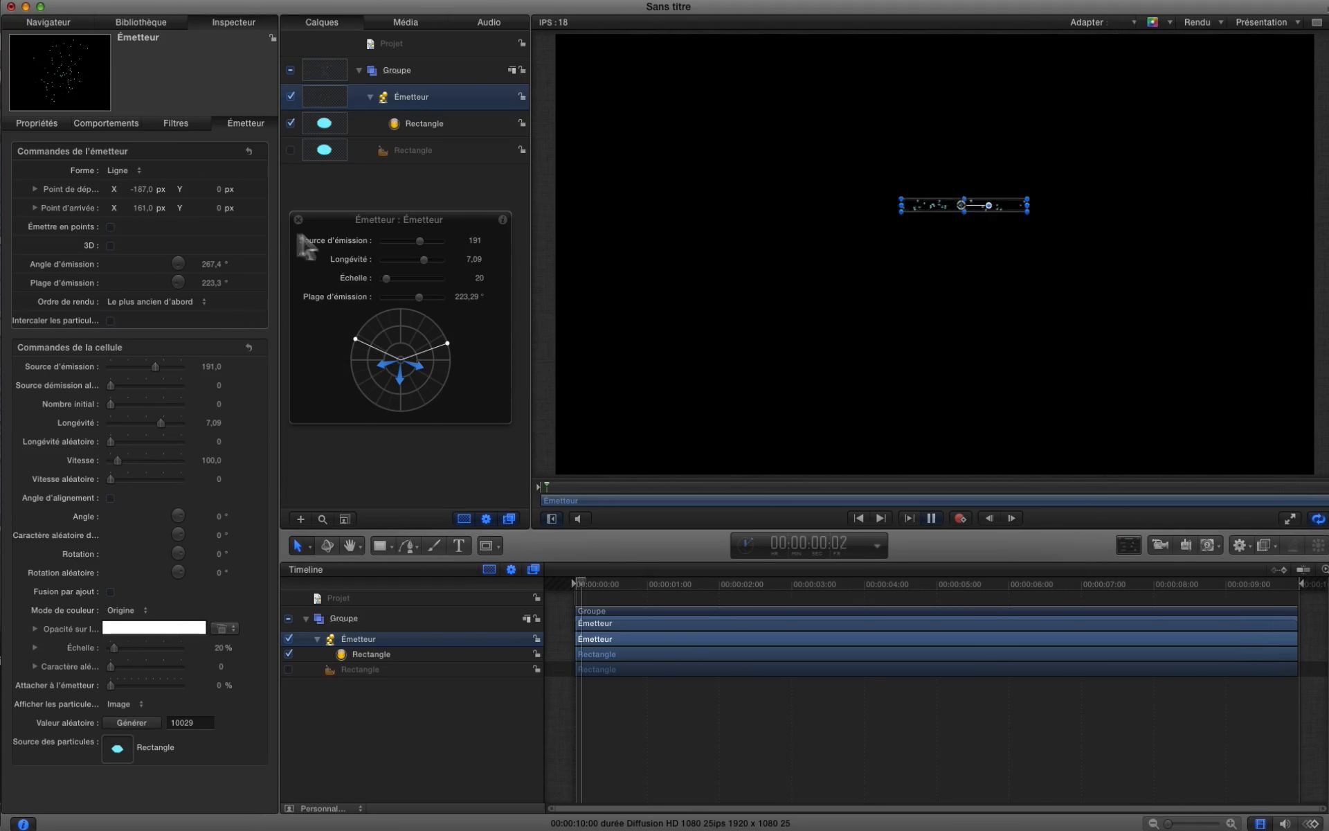
- Compare emission shapes by switching the emitter to Point and back to Ligne
{"action": "left_click", "coordinate": [135, 172]}
{"action": "left_click", "coordinate": [138, 159]}
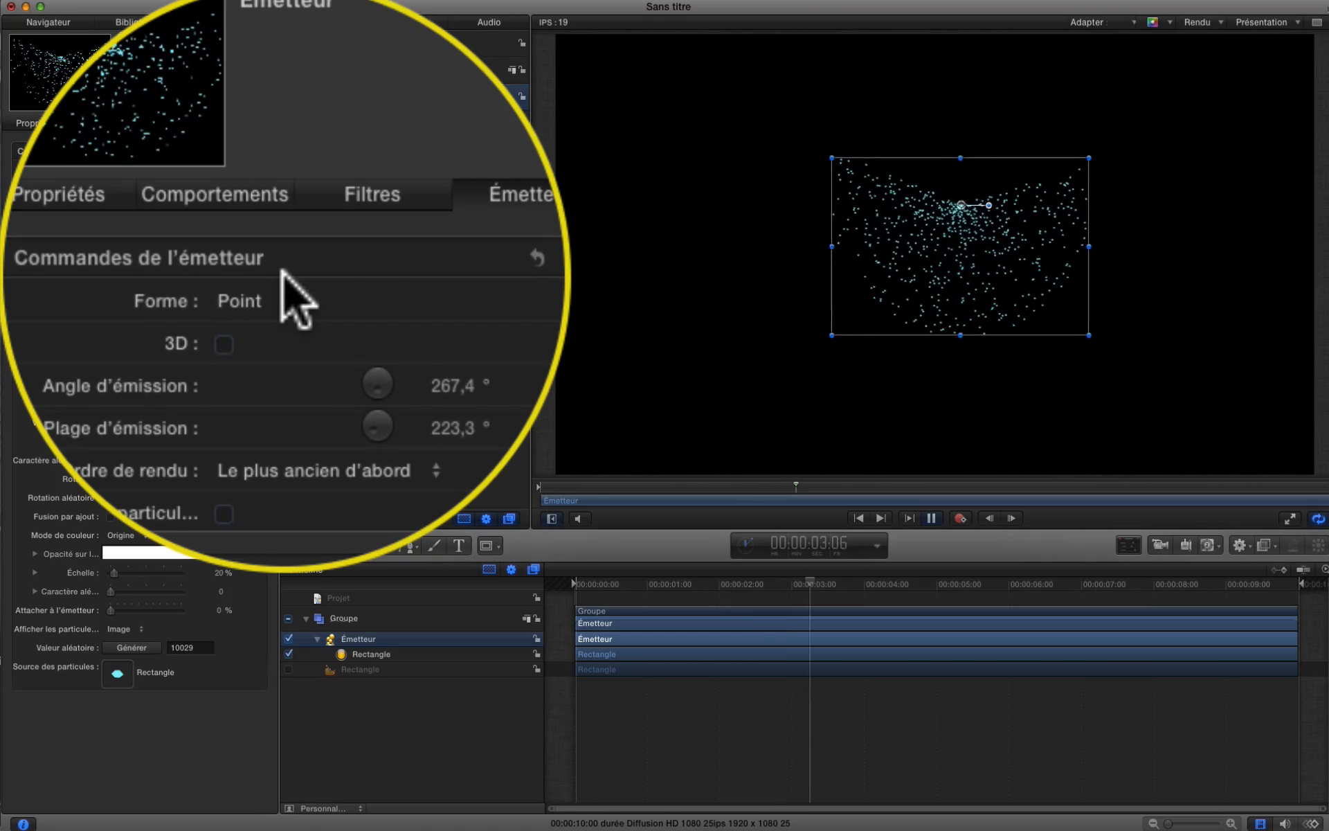
{"action": "left_click", "coordinate": [133, 167]}
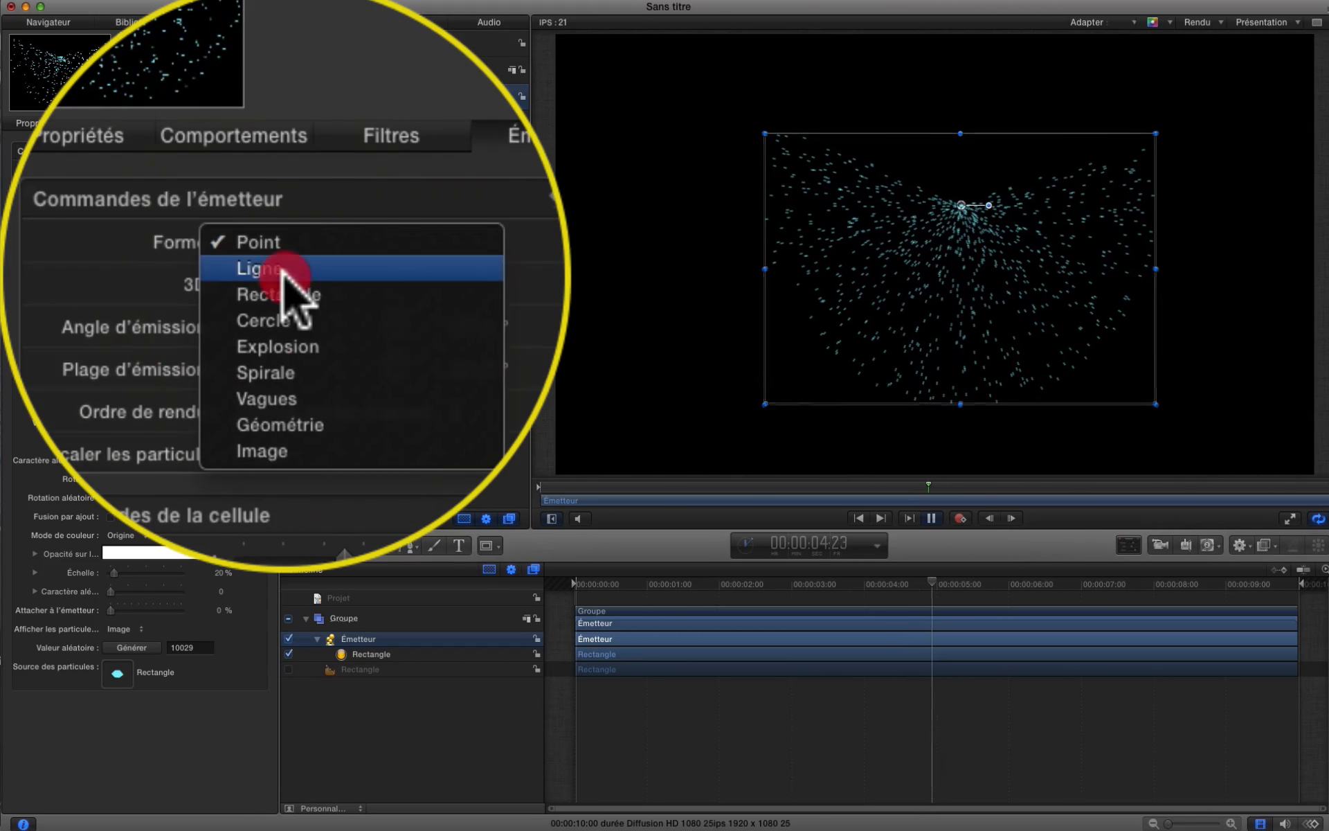
{"action": "left_click", "coordinate": [128, 177]}
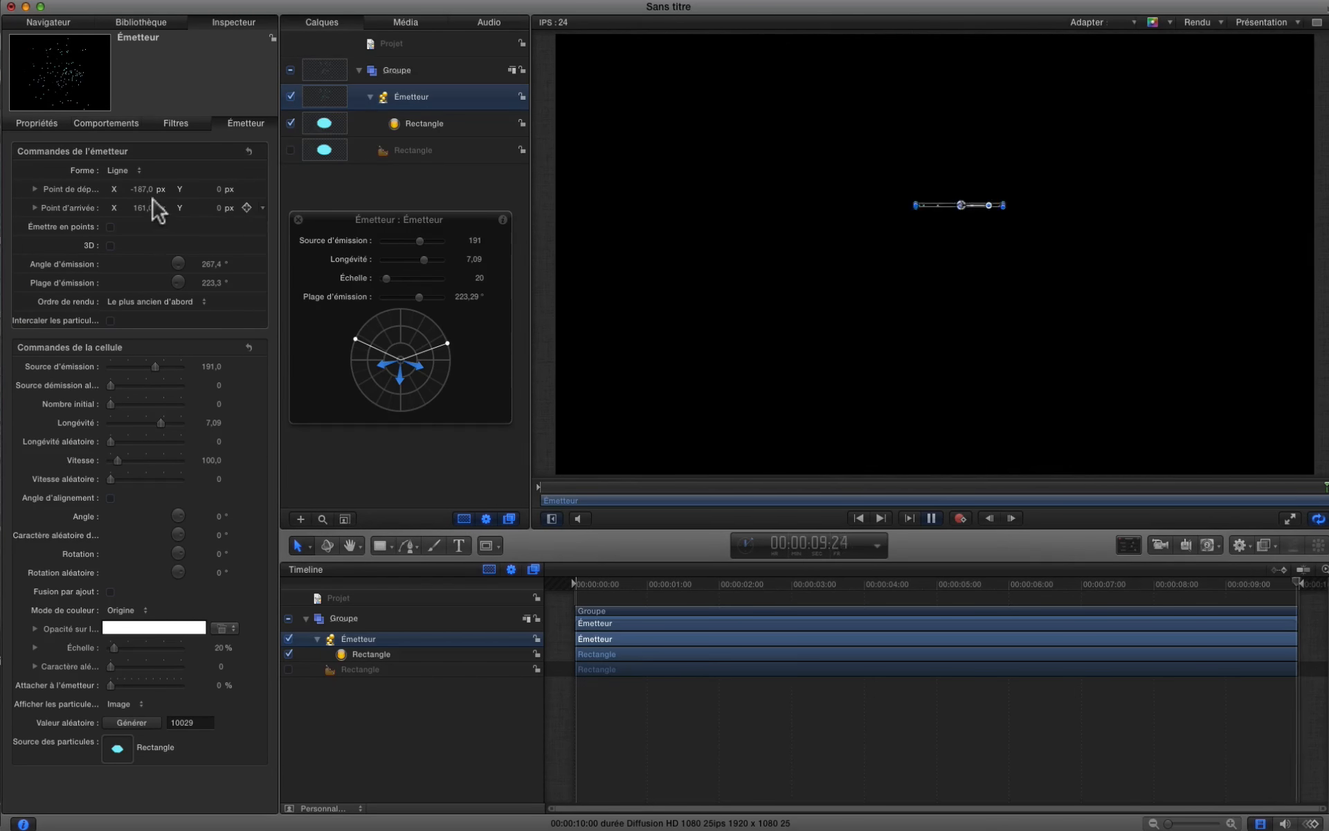
- Lengthen the emission line by setting its start point X to -582 px and its end point X to 533 px
{"action": "left_click_drag", "start_coordinate": [144, 199], "coordinate": [118, 198]}
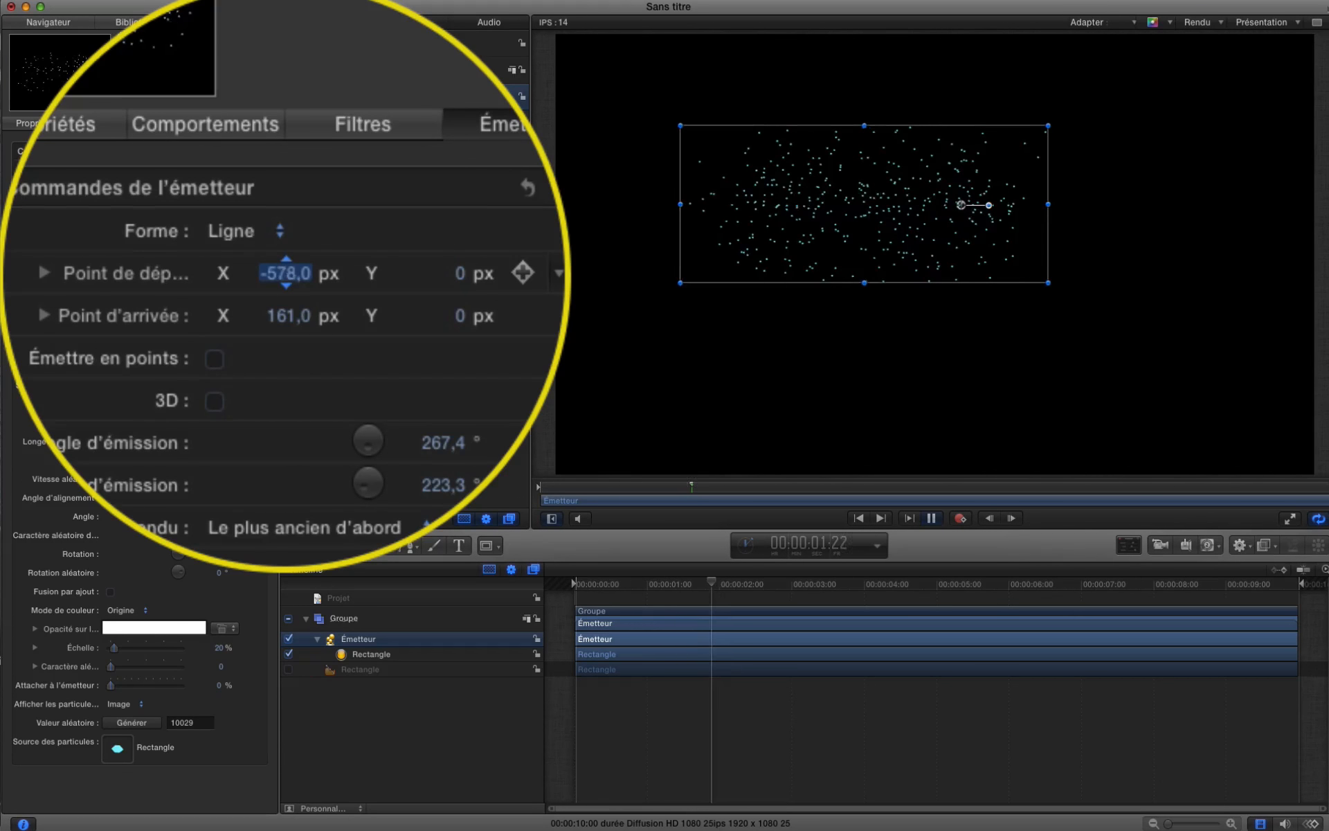
{"action": "left_click_drag", "start_coordinate": [115, 199], "coordinate": [216, 217]}
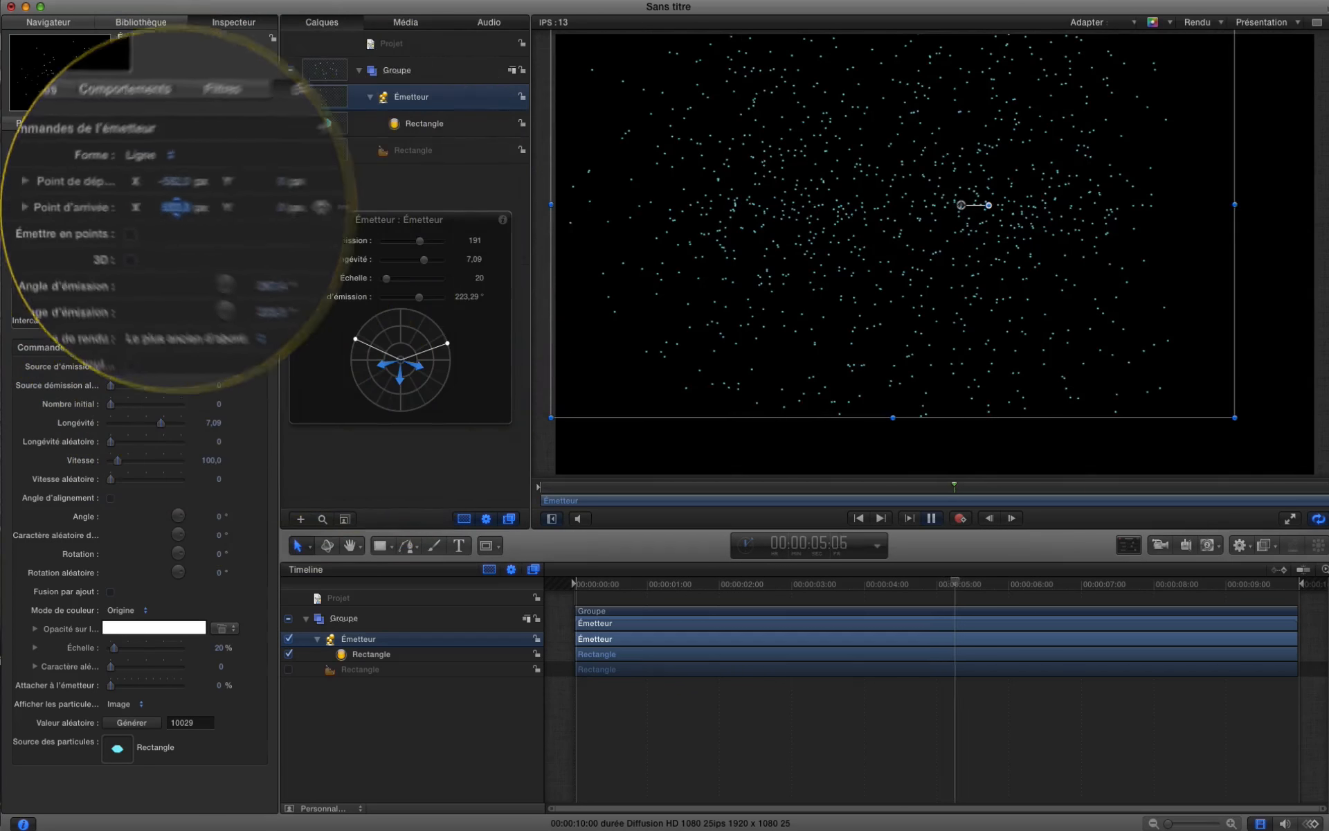
- Set the emitter's emission rate to 273, its emission range to 43.29° and its emission angle to 356.9°
{"action": "left_click_drag", "start_coordinate": [420, 241], "coordinate": [436, 241]}
{"action": "left_click_drag", "start_coordinate": [418, 297], "coordinate": [390, 297]}
{"action": "left_click_drag", "start_coordinate": [401, 381], "coordinate": [457, 360]}
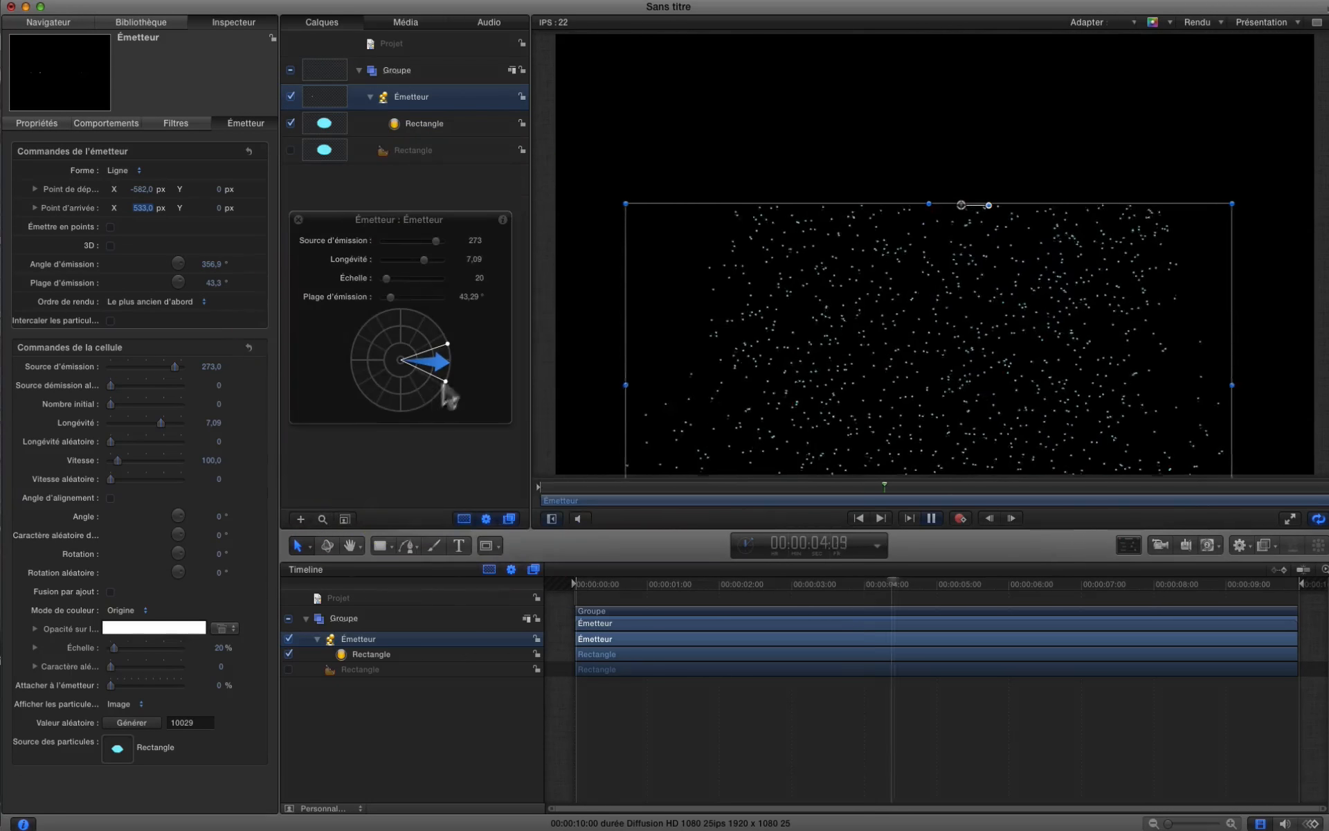
- Show the source rectangle, change its fill color to creamy white, and hide it again
{"action": "left_click", "coordinate": [290, 149]}
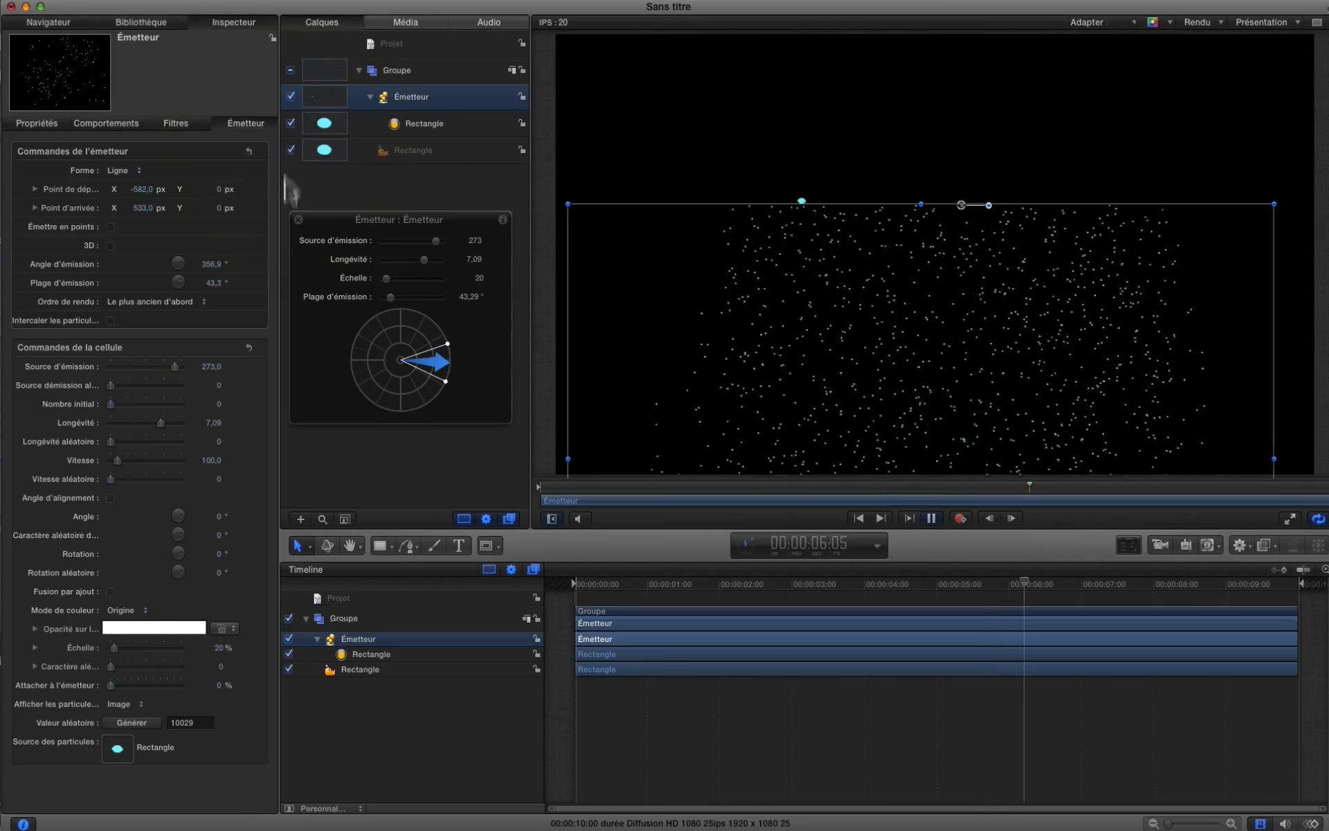
{"action": "left_click", "coordinate": [415, 151]}
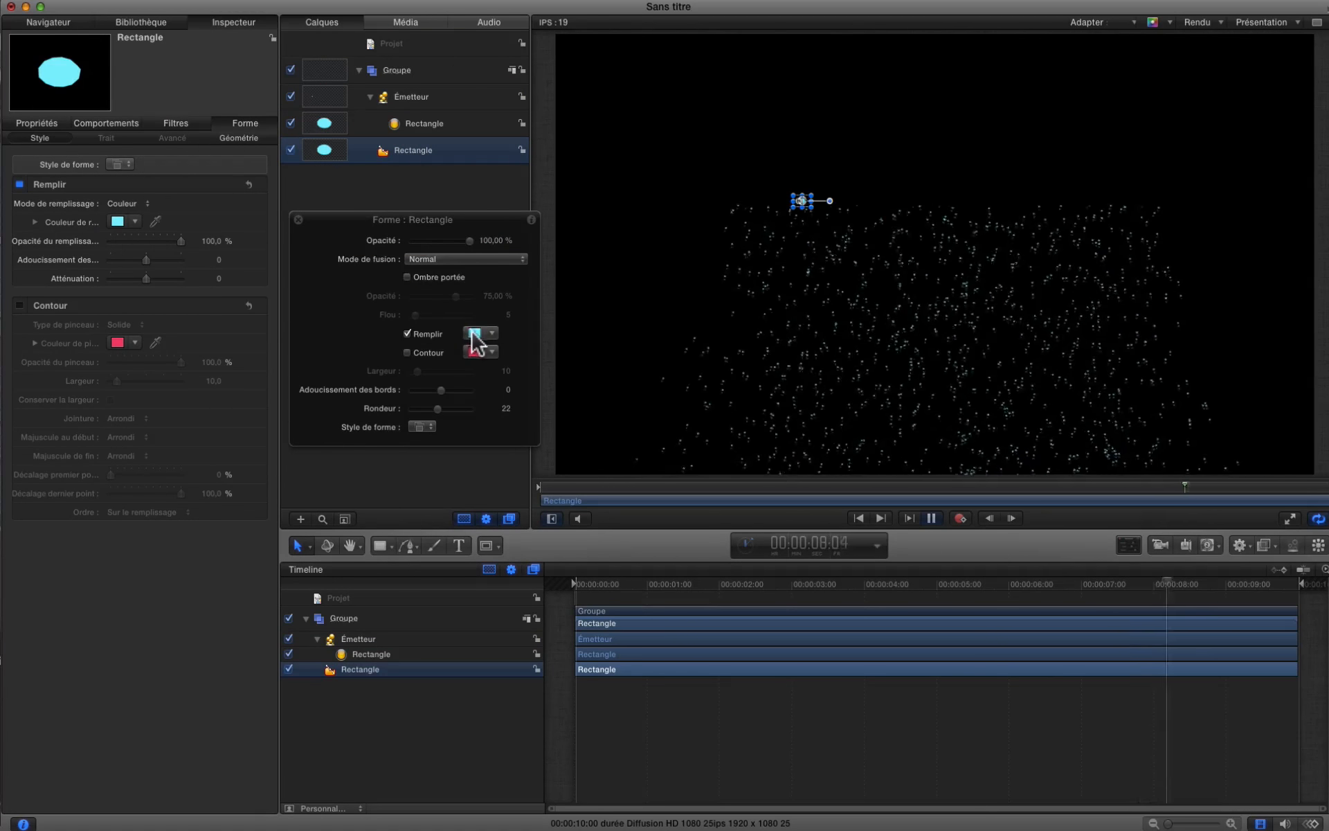
{"action": "left_click", "coordinate": [472, 330]}
{"action": "left_click", "coordinate": [370, 281]}
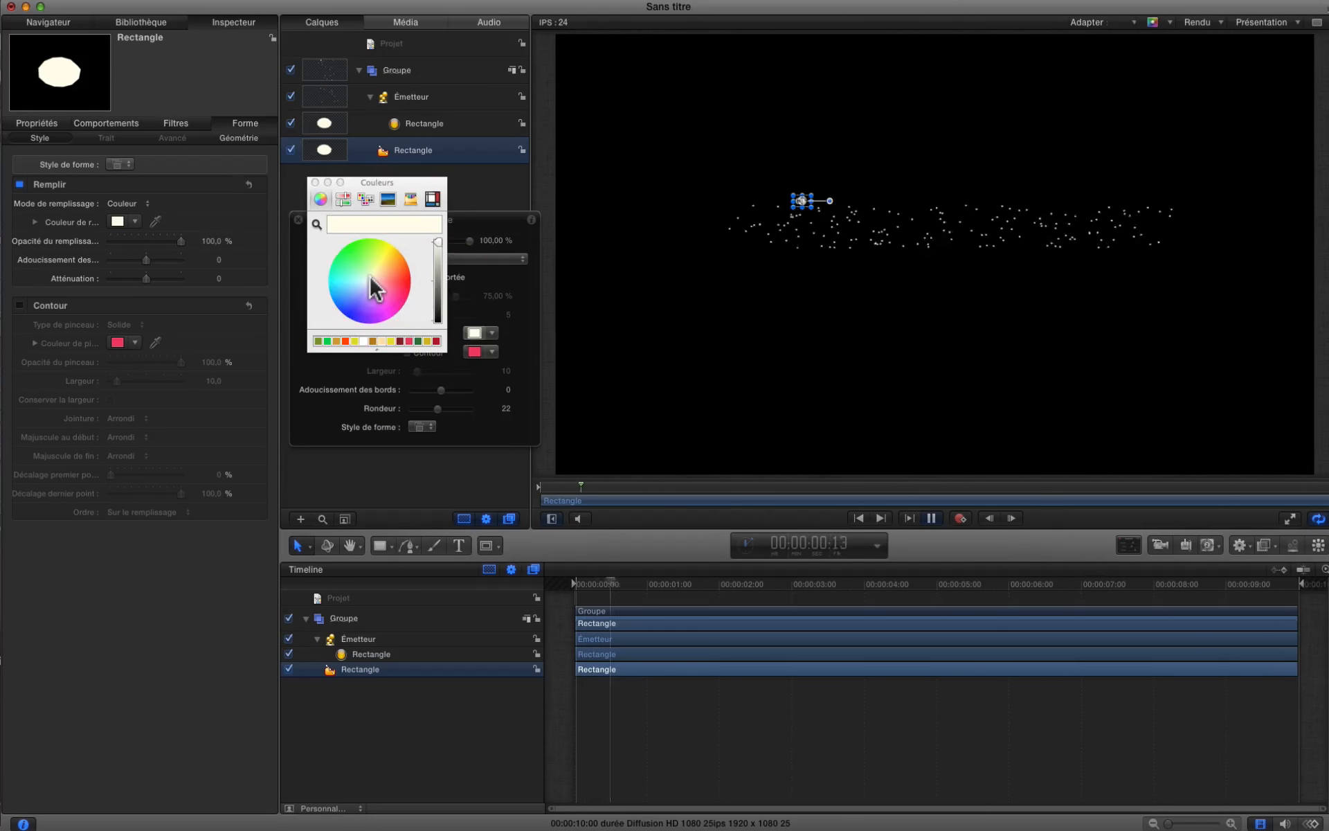
{"action": "left_click", "coordinate": [315, 182]}
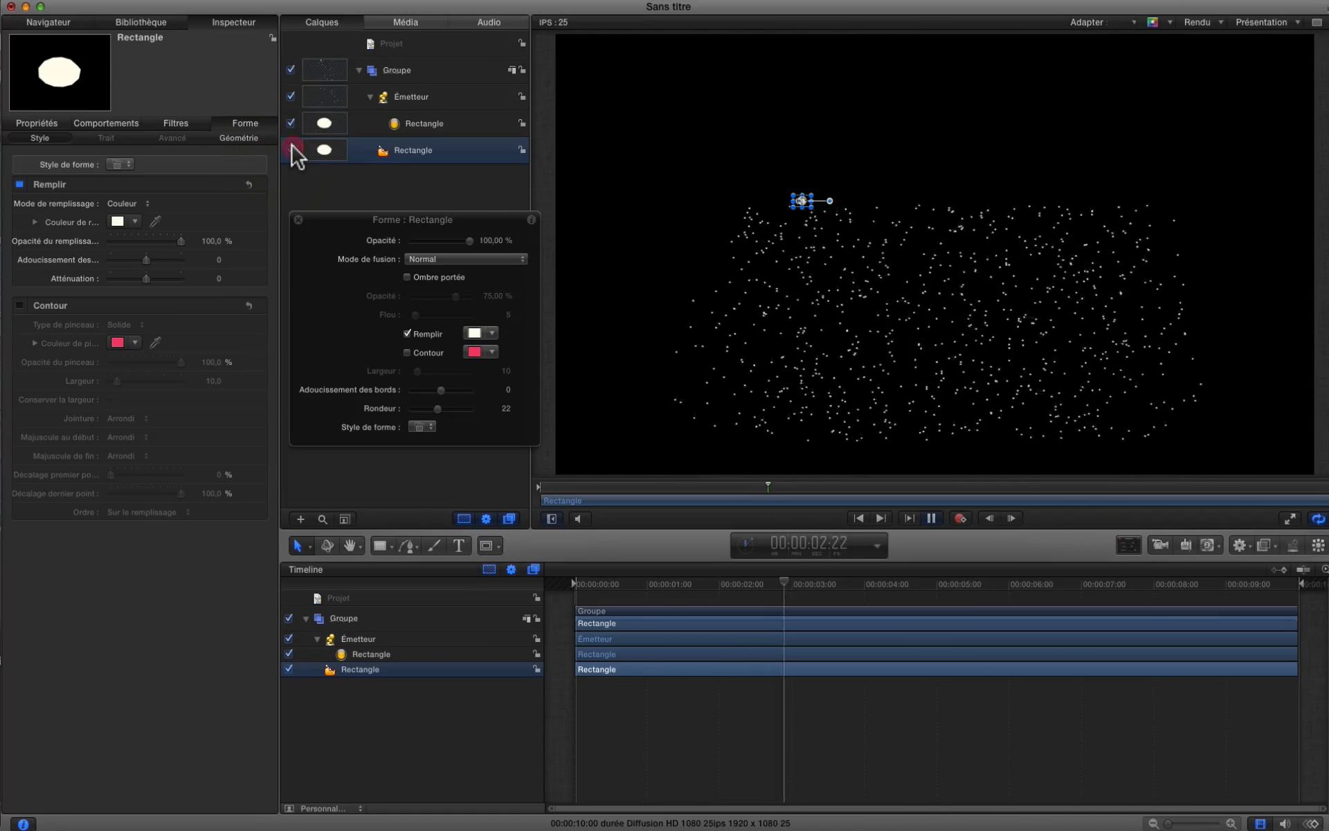
{"action": "left_click", "coordinate": [291, 149]}
- Change the emitter's shape to Rectangle with the Contour arrangement and a size of 392
{"action": "left_click", "coordinate": [419, 99]}
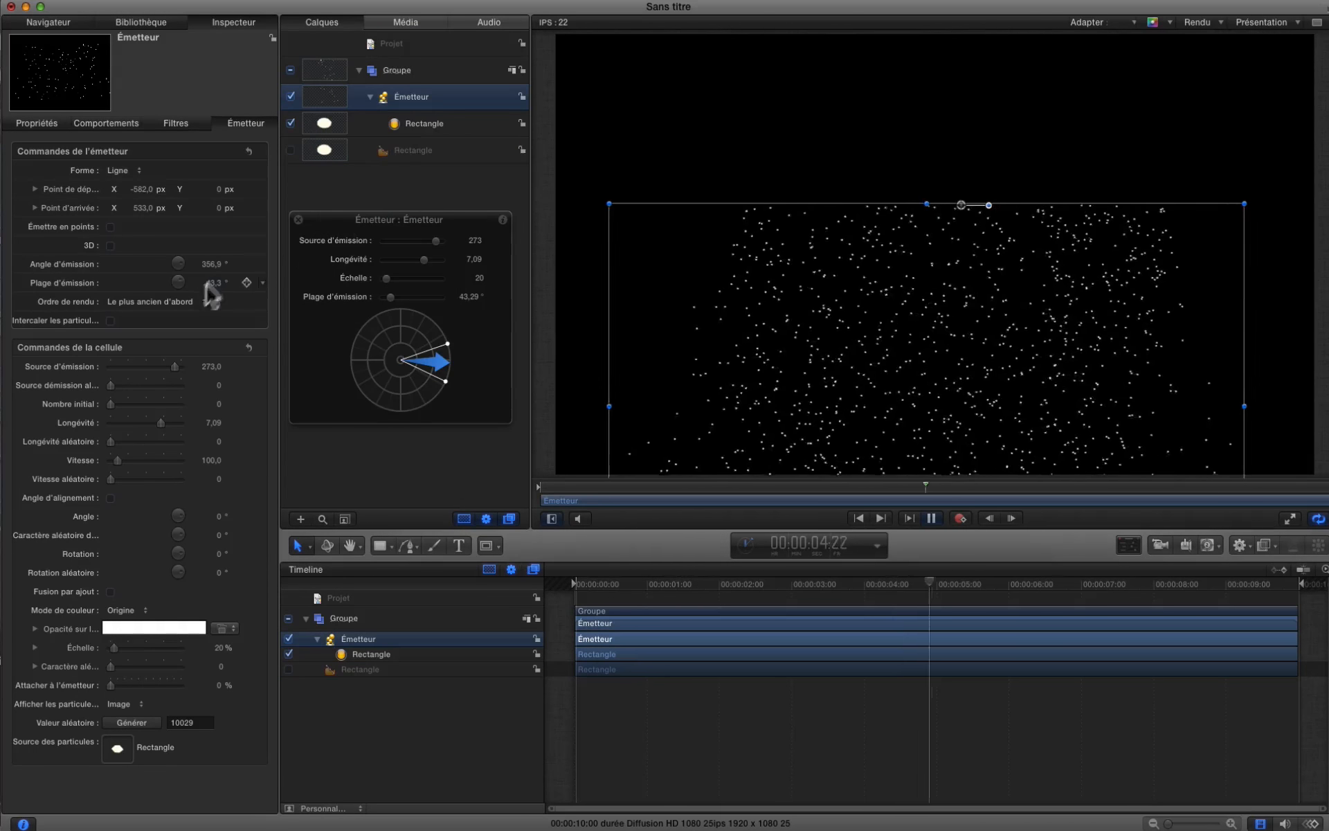
{"action": "left_click", "coordinate": [139, 173]}
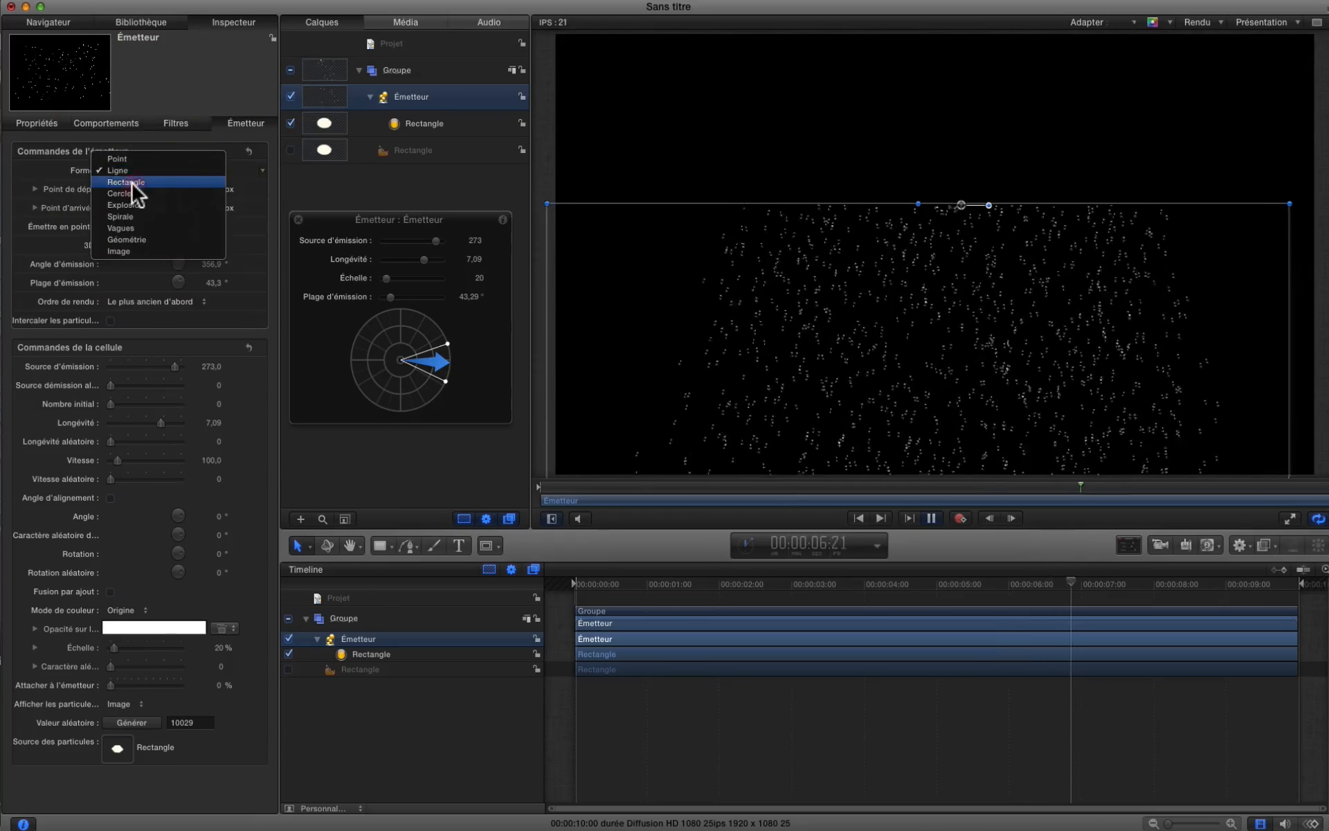
{"action": "left_click", "coordinate": [138, 185]}
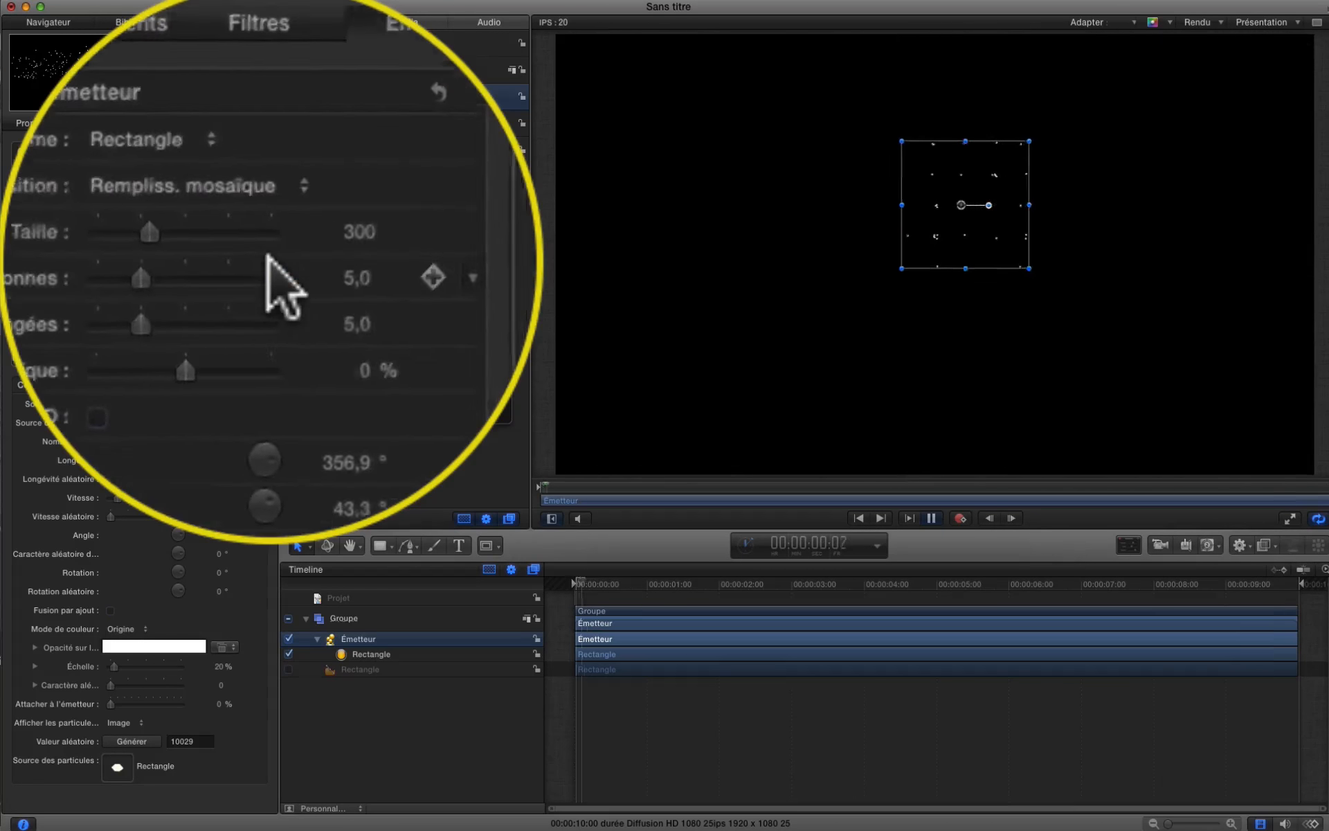
{"action": "left_click", "coordinate": [269, 258]}
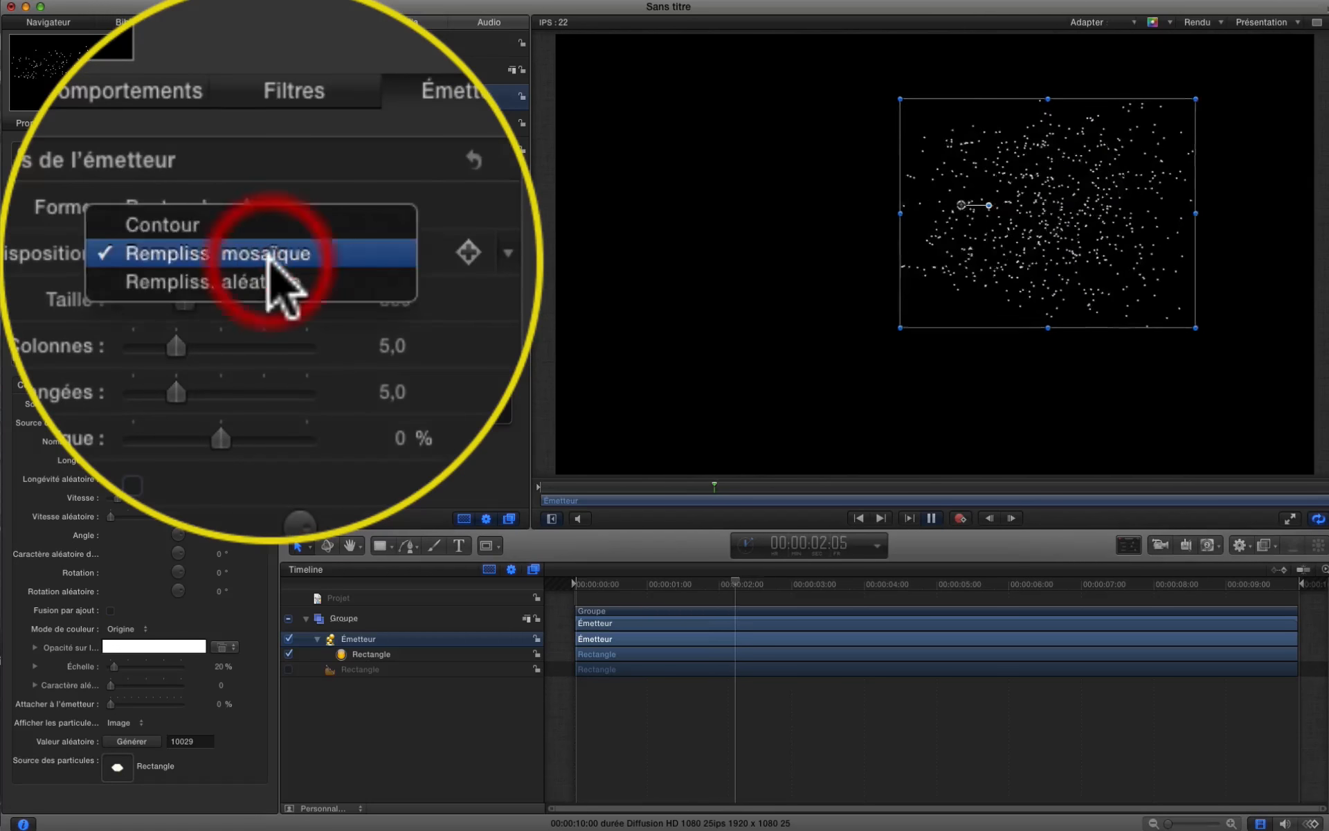
{"action": "left_click", "coordinate": [166, 181]}
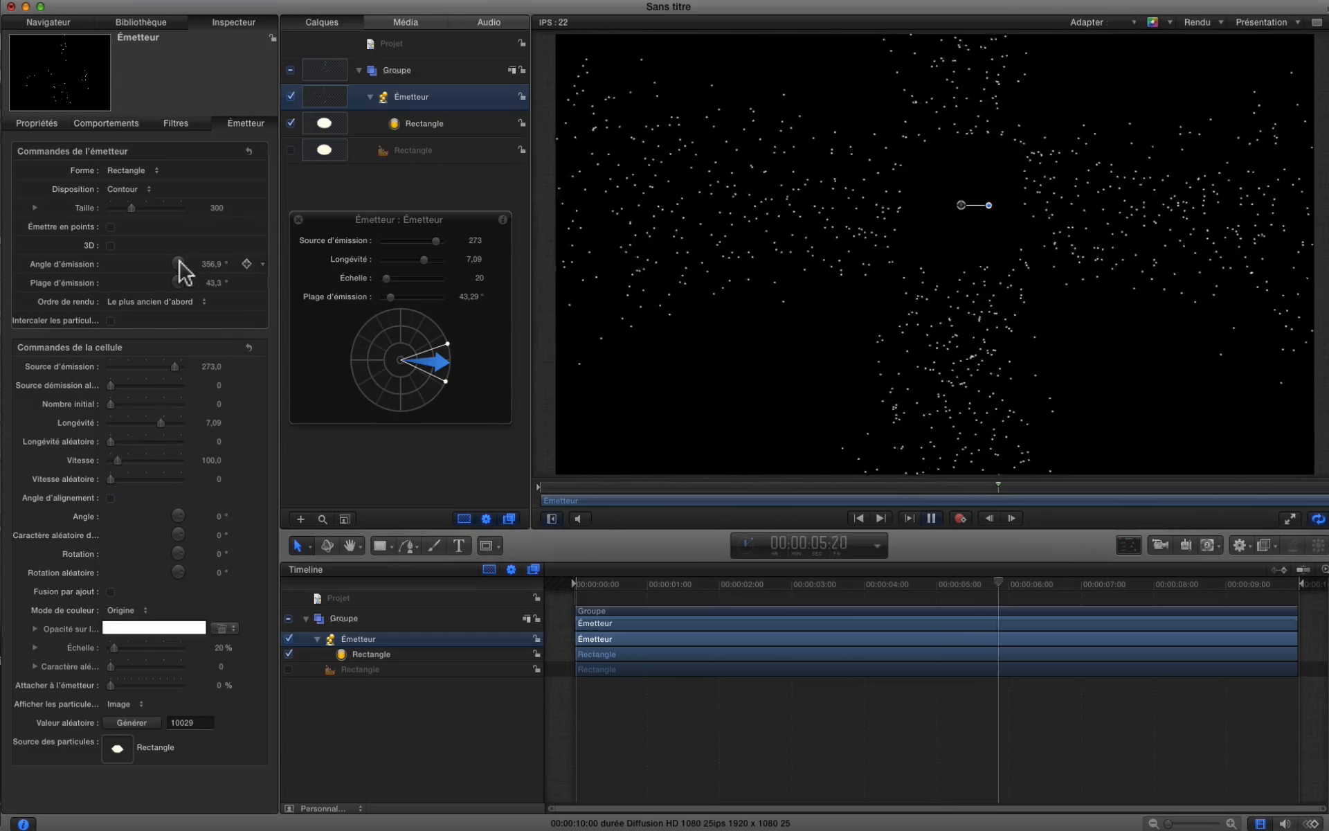
{"action": "mouse_move", "coordinate": [151, 212]}
{"action": "left_mouse_down"}
{"action": "mouse_move", "coordinate": [174, 210]}
{"action": "mouse_move", "coordinate": [142, 211]}
{"action": "left_mouse_up"}
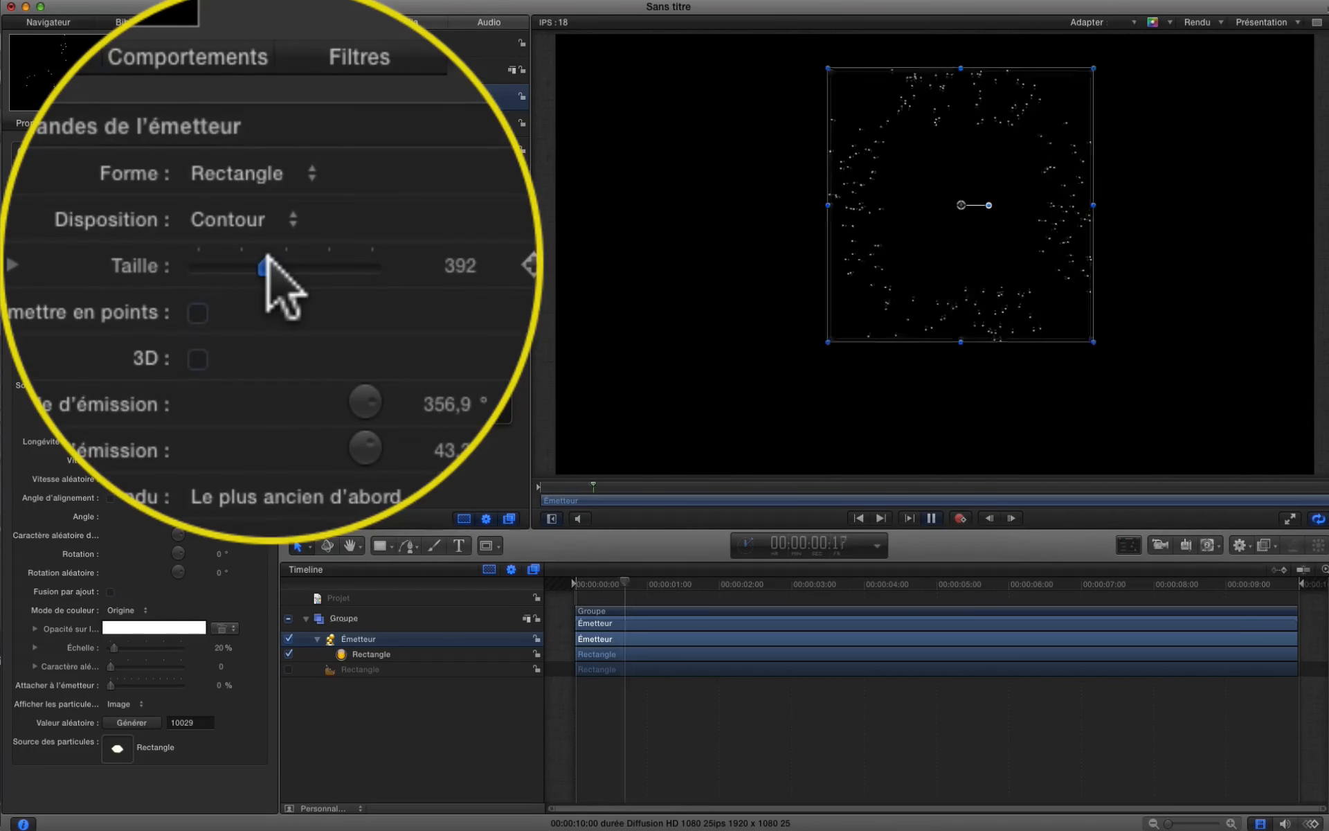
- Set the emitter's shape to Cercle, its longevity to 7.77 and its scale to 170
{"action": "left_click", "coordinate": [139, 173]}
{"action": "left_click", "coordinate": [150, 186]}
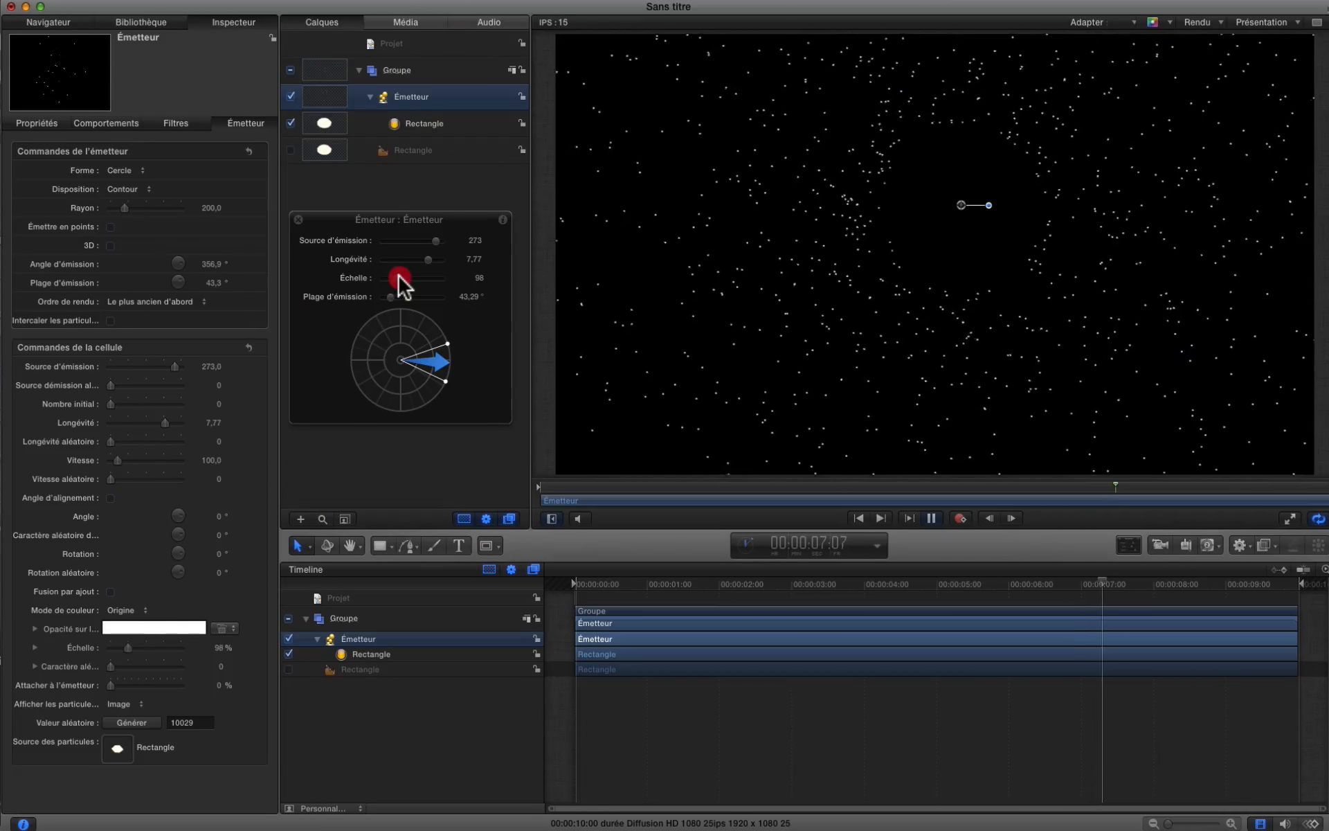
{"action": "left_click_drag", "start_coordinate": [398, 273], "coordinate": [408, 269]}
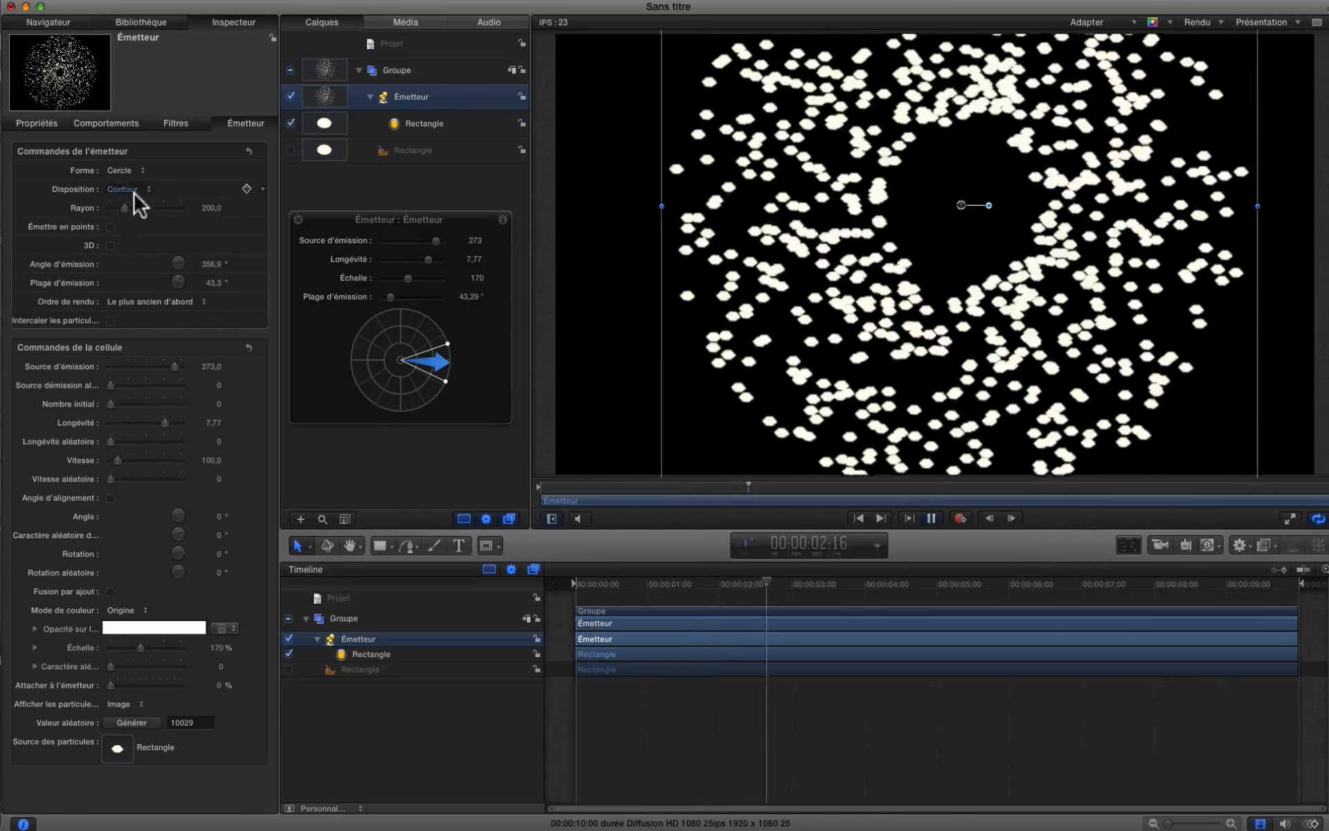
- Try the Explosion and Spirale emission shapes on the emitter
{"action": "left_click", "coordinate": [141, 189]}
{"action": "left_click", "coordinate": [68, 191]}
{"action": "left_click", "coordinate": [268, 257]}
{"action": "left_click", "coordinate": [269, 260]}
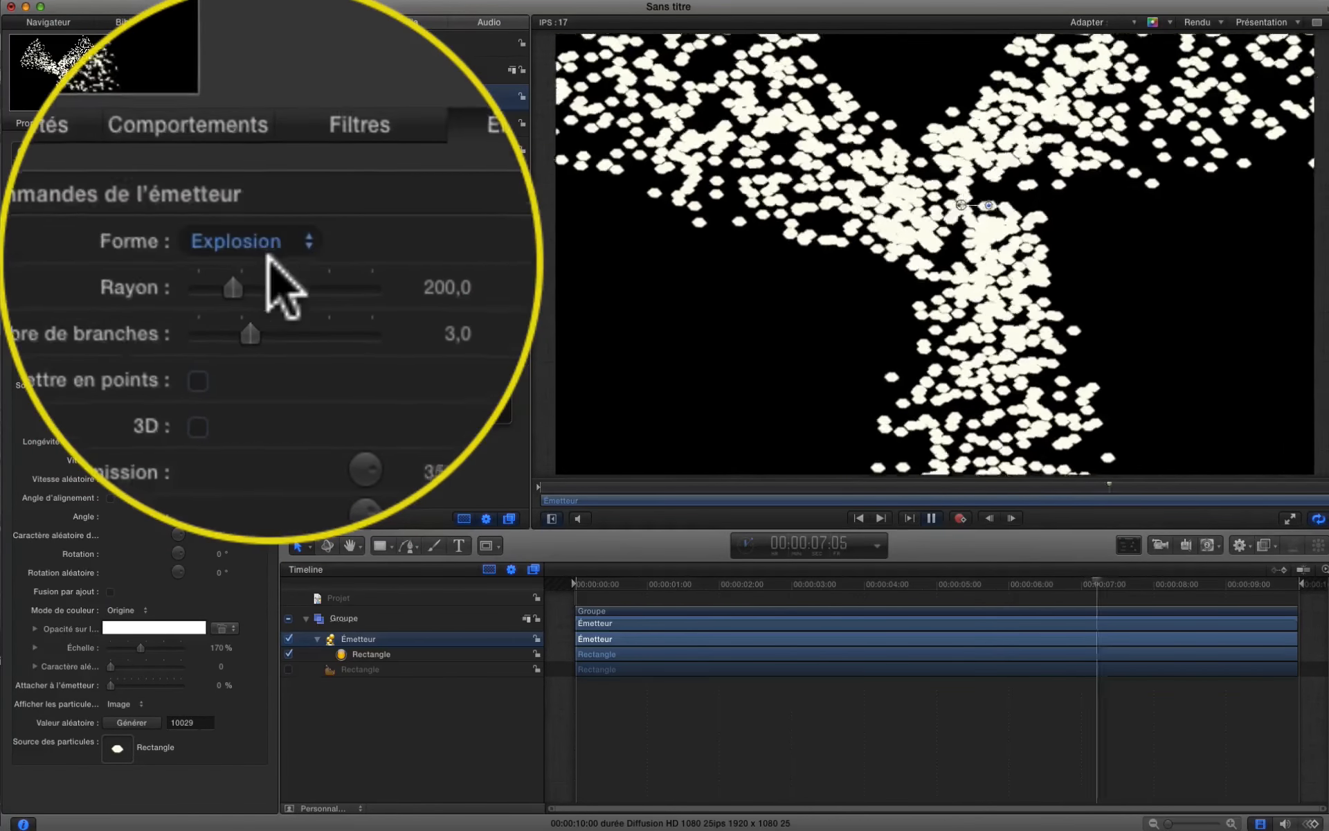
{"action": "left_click", "coordinate": [271, 261]}
{"action": "left_click", "coordinate": [273, 261]}
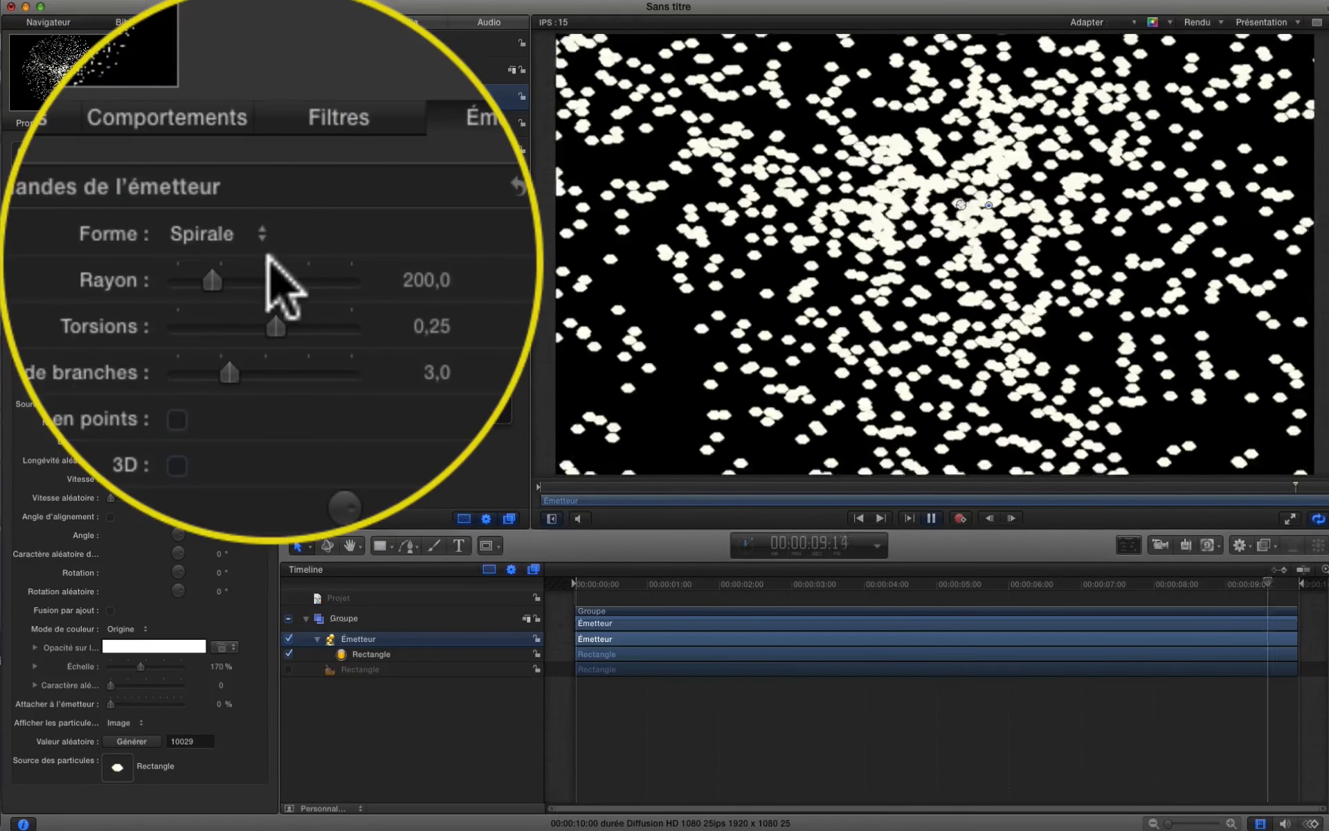
- Try the Géométrie emission shape and return the emitter's shape to Ligne
{"action": "left_click", "coordinate": [272, 262]}
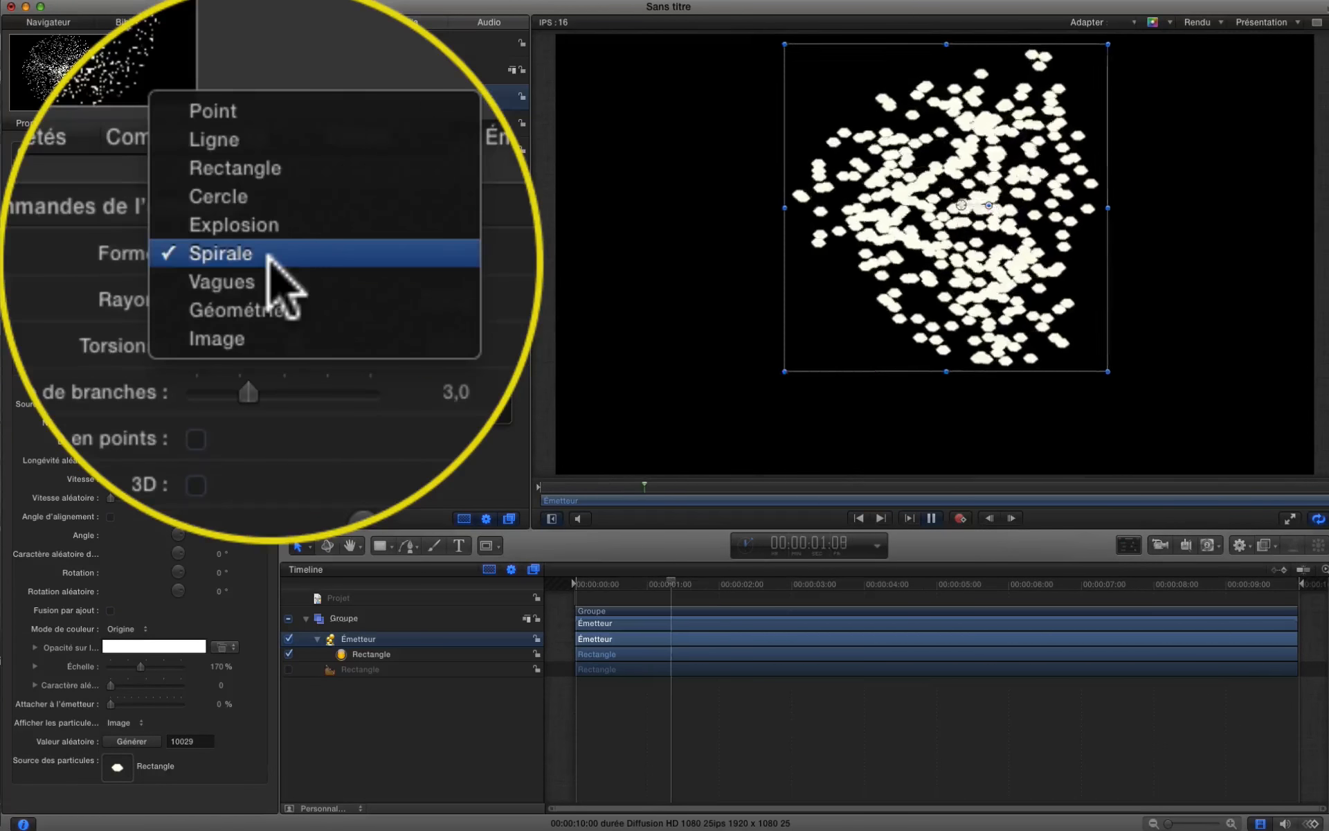
{"action": "left_click", "coordinate": [271, 261]}
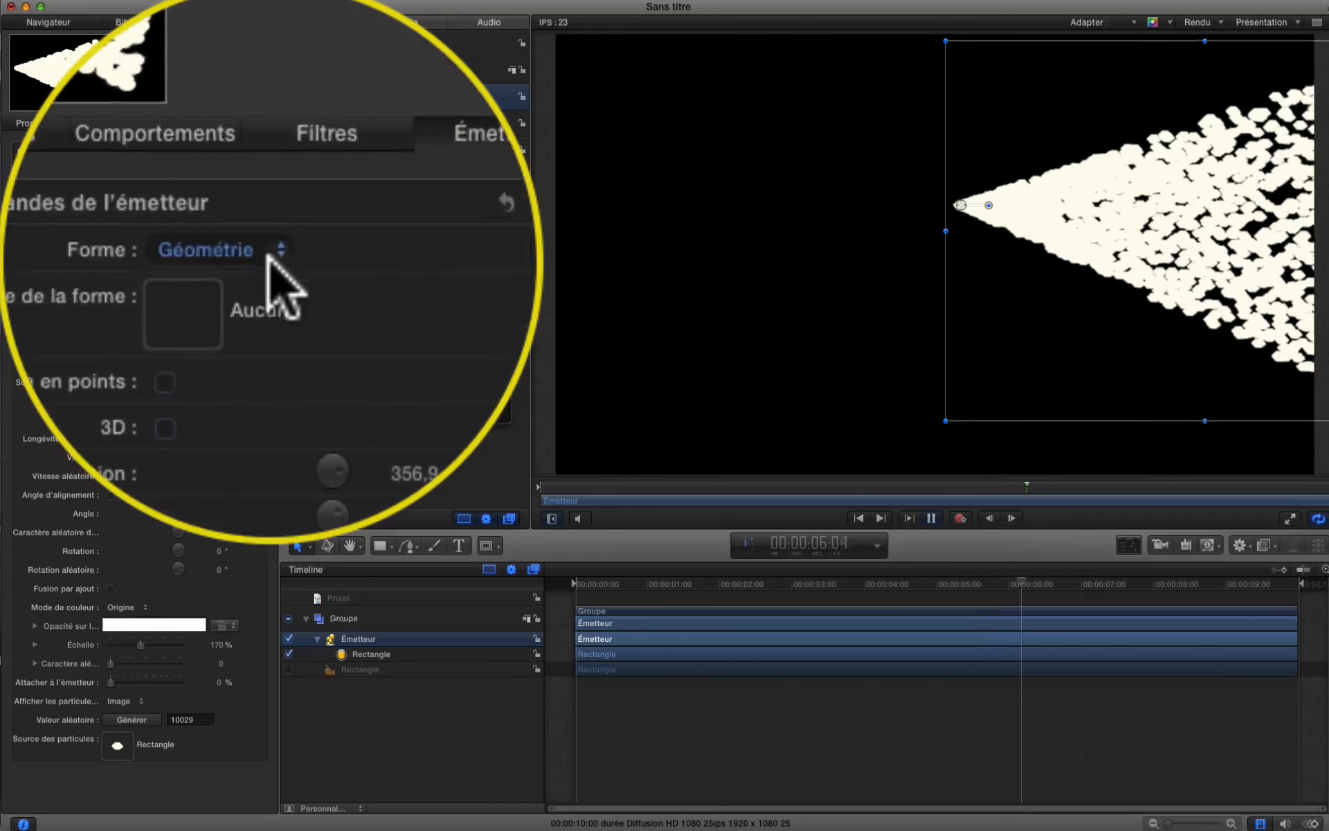
{"action": "left_click", "coordinate": [271, 264]}
{"action": "left_click", "coordinate": [157, 94]}
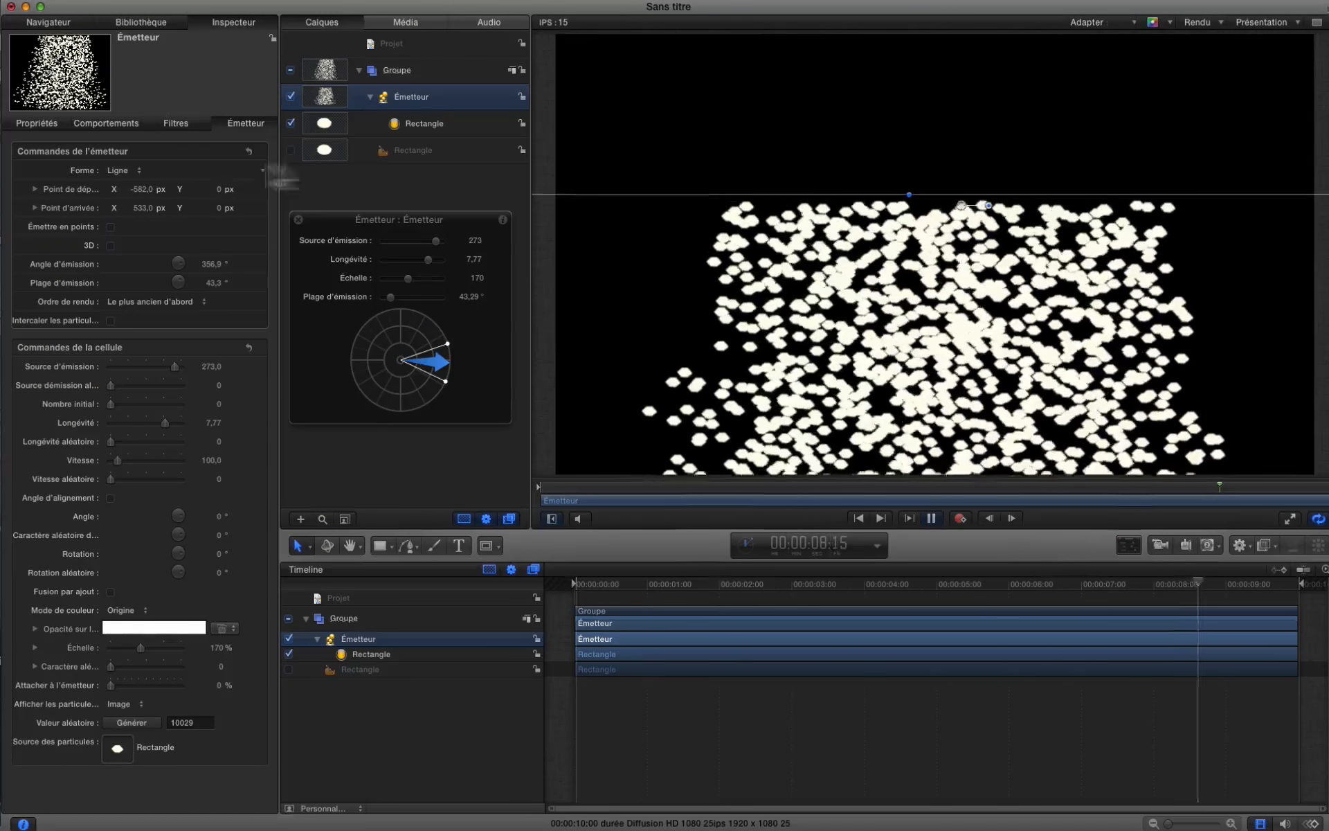
- Set the emitter's scale to 42, random emission to 48, Nombre initial to 33, Longévité aléatoire to 87, Vitesse to 66 and Vitesse aléatoire to 27
{"action": "left_click_drag", "start_coordinate": [408, 278], "coordinate": [389, 279]}
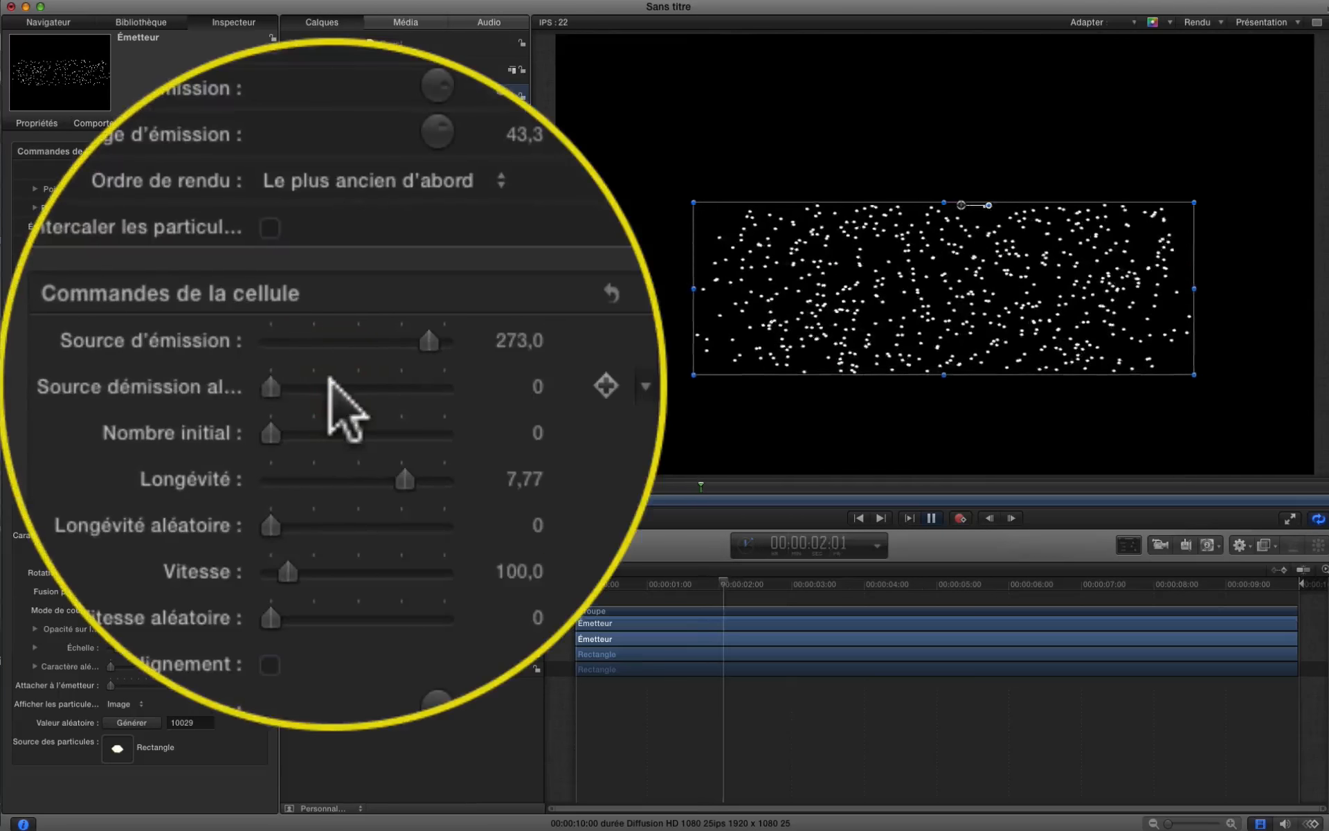
{"action": "left_click", "coordinate": [135, 383]}
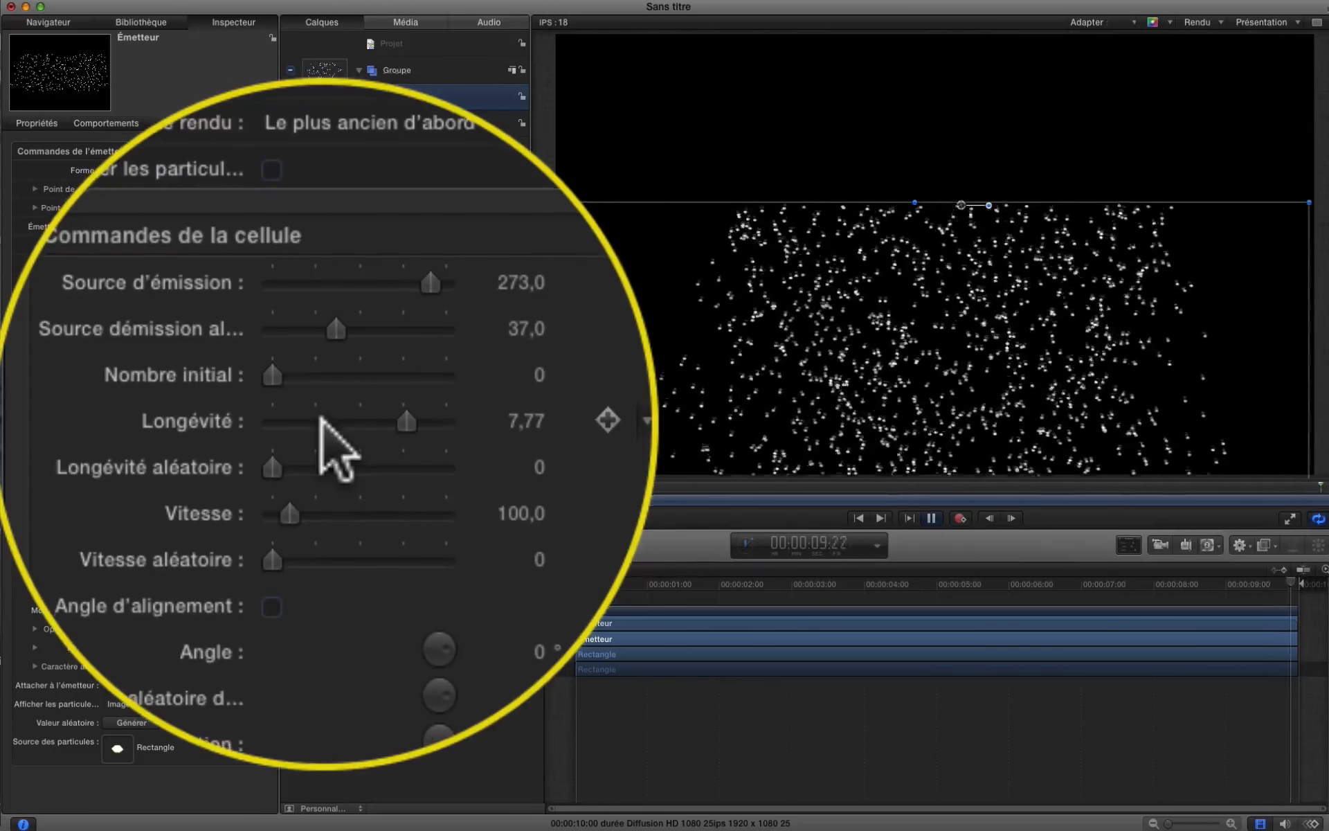
{"action": "left_click_drag", "start_coordinate": [273, 401], "coordinate": [330, 403]}
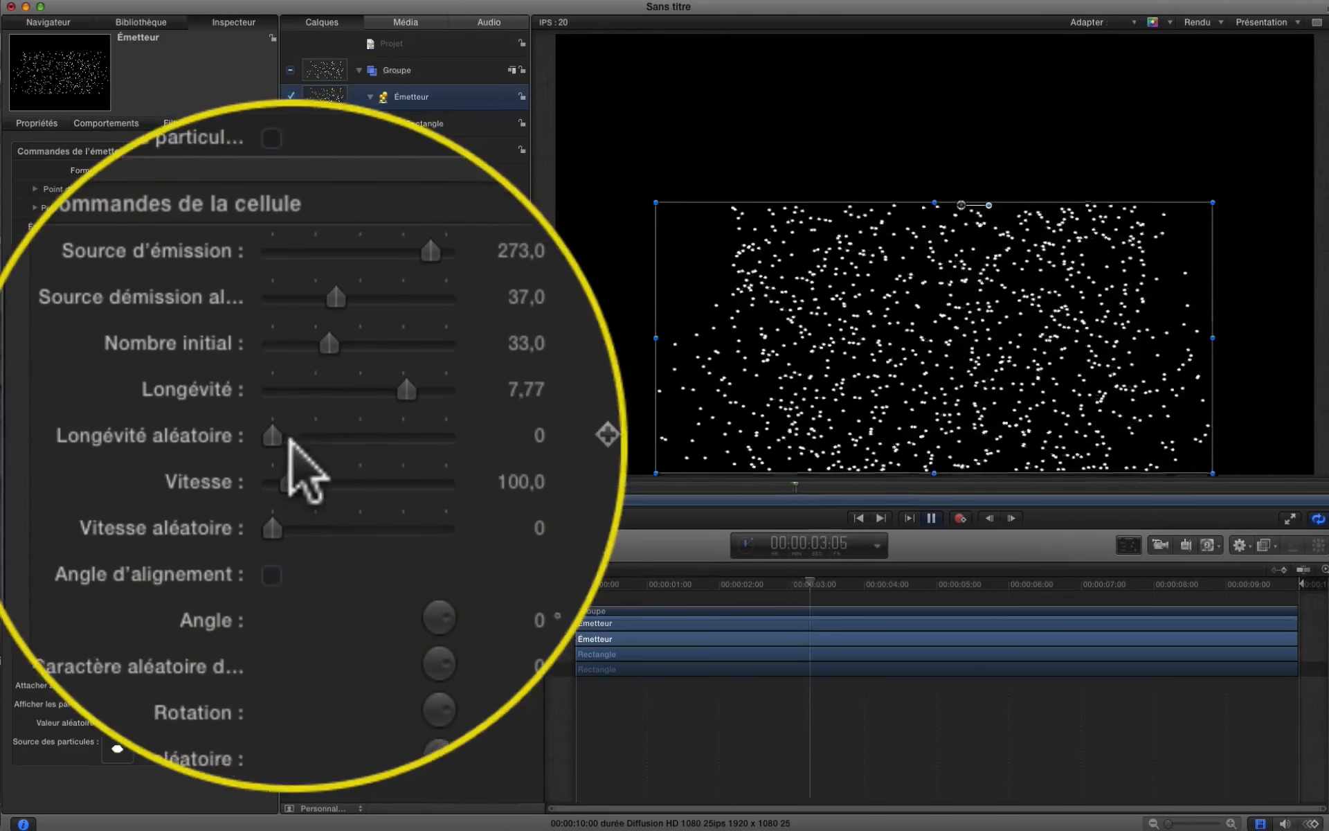
{"action": "left_click_drag", "start_coordinate": [270, 442], "coordinate": [327, 443]}
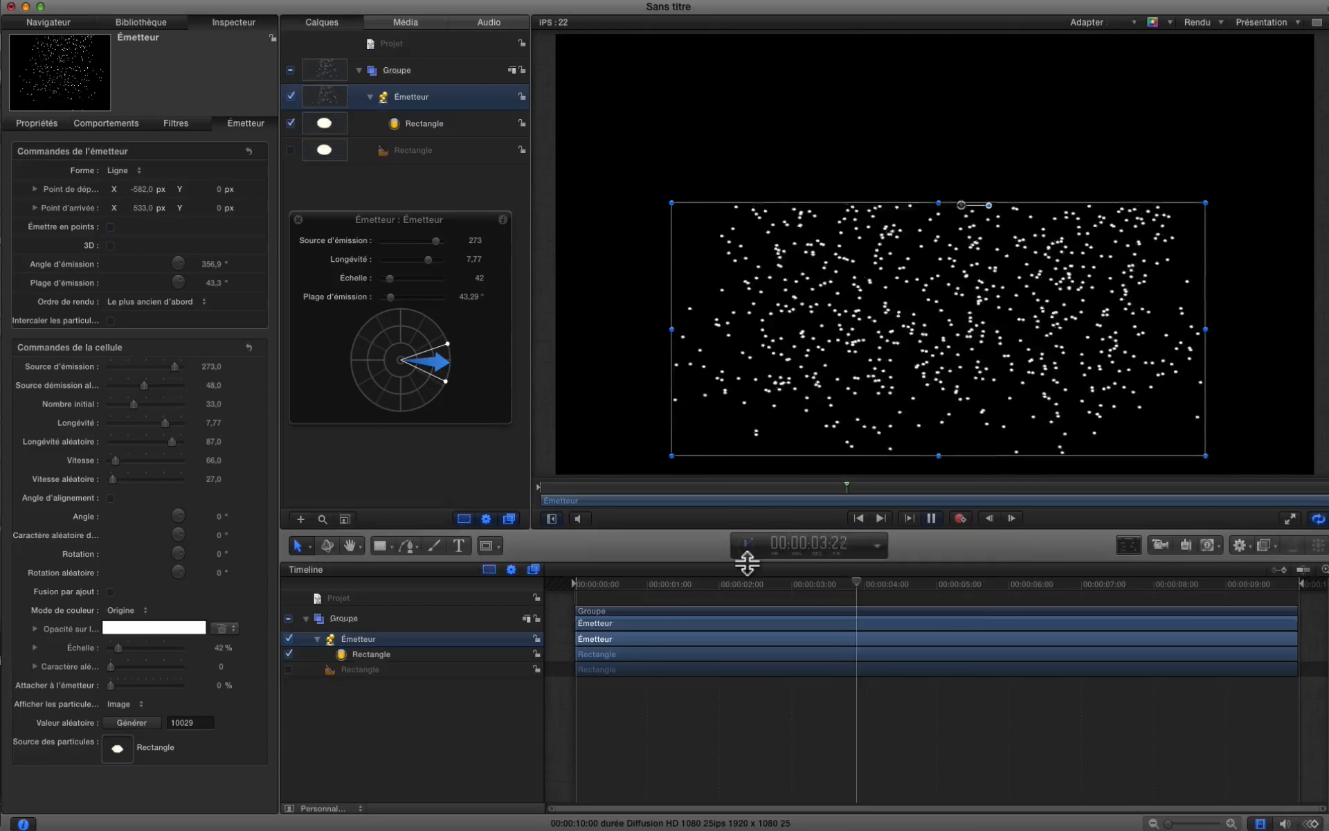
- Stop playback and add a text object reading "t" in the empty area above the particles
{"action": "key", "text": "space"}
{"action": "left_click", "coordinate": [459, 545]}
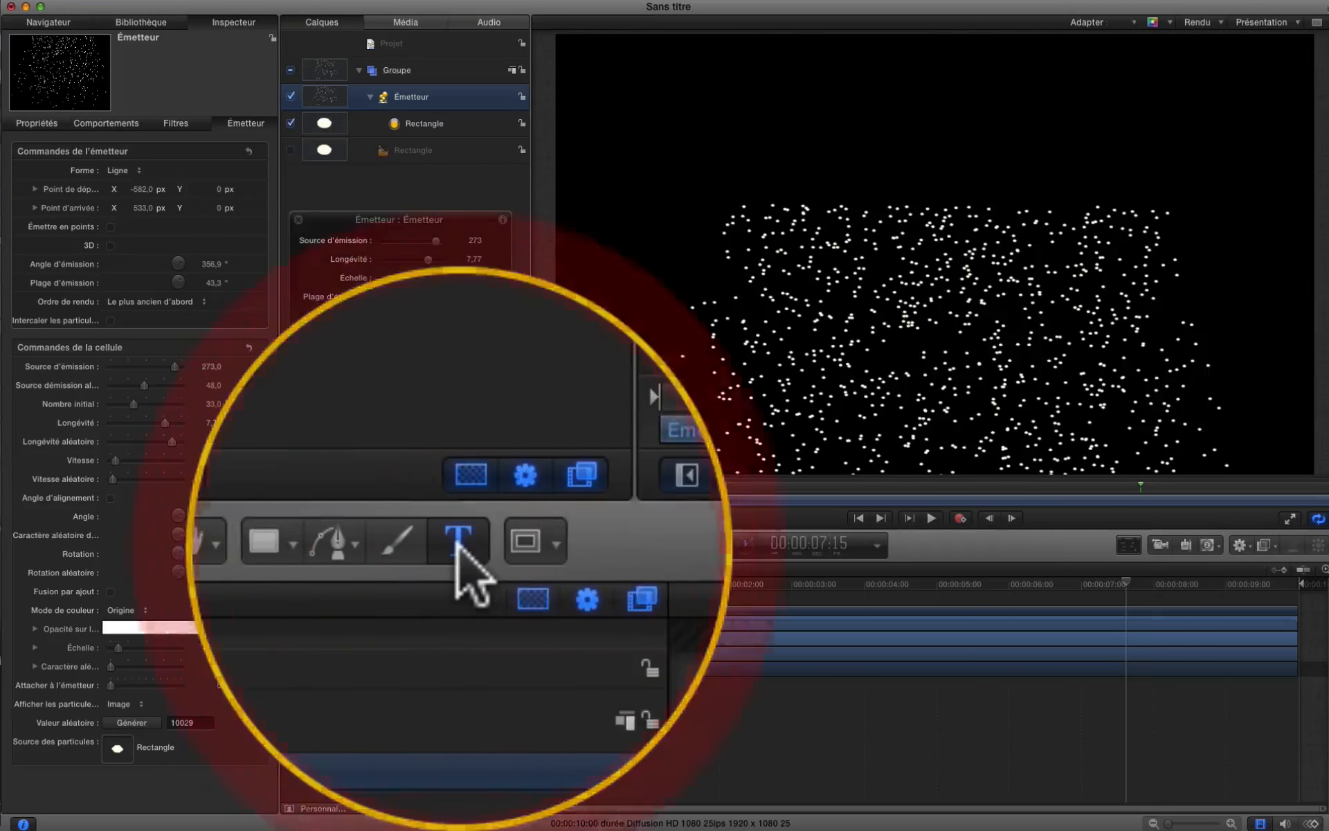
{"action": "left_click", "coordinate": [801, 119]}
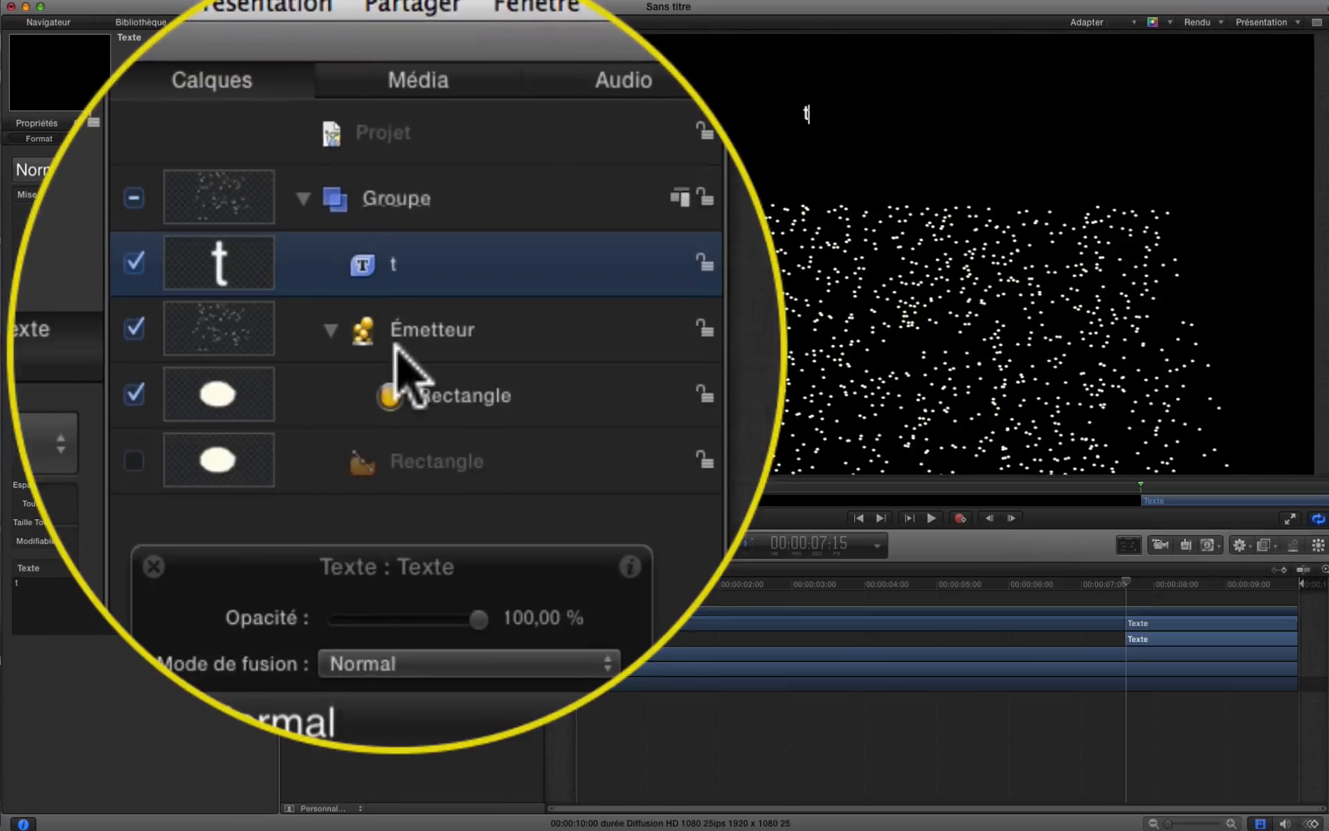
- Add the t text to the Émetteur as a second particle cell, hide the original text layer and resume playback
{"action": "left_click_drag", "start_coordinate": [408, 374], "coordinate": [405, 324]}
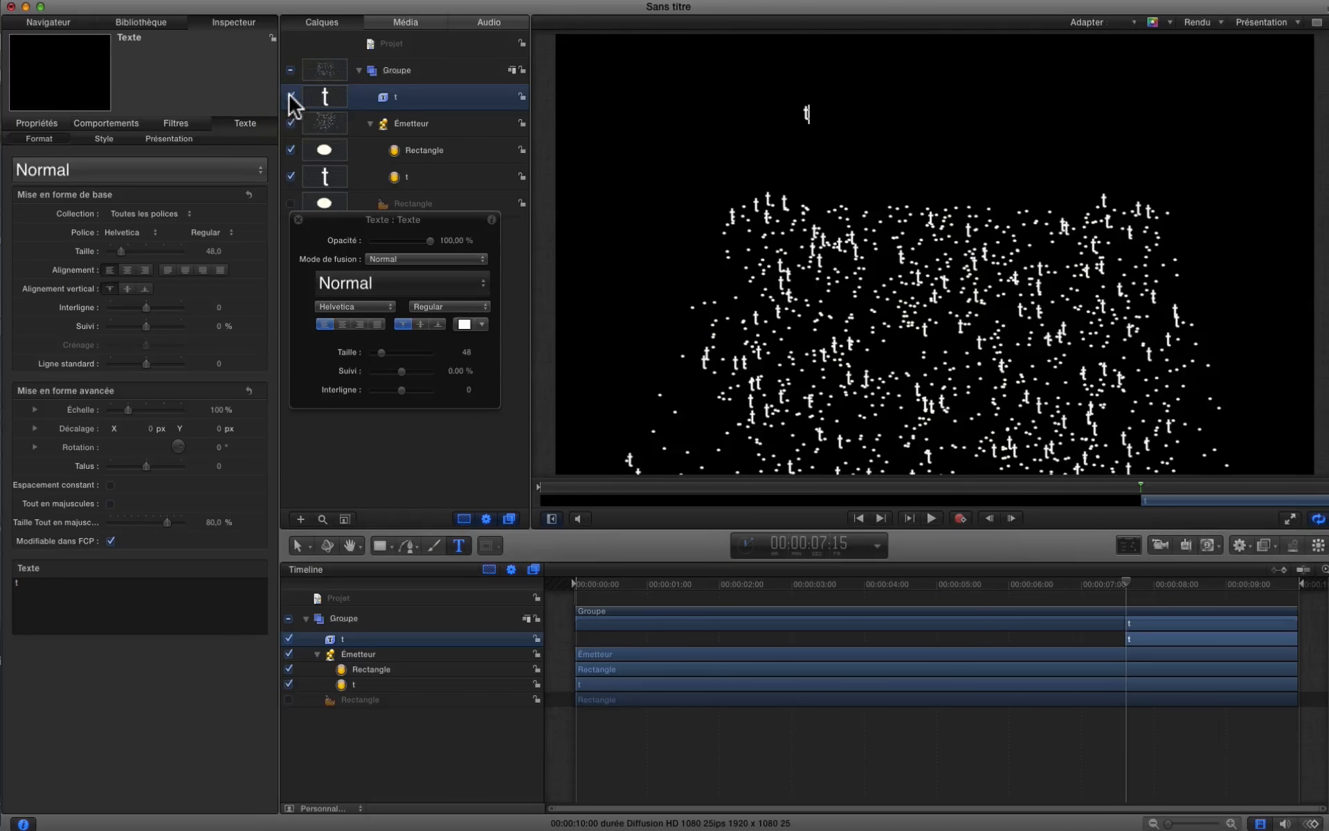
{"action": "left_click", "coordinate": [291, 96]}
{"action": "key", "text": "space"}
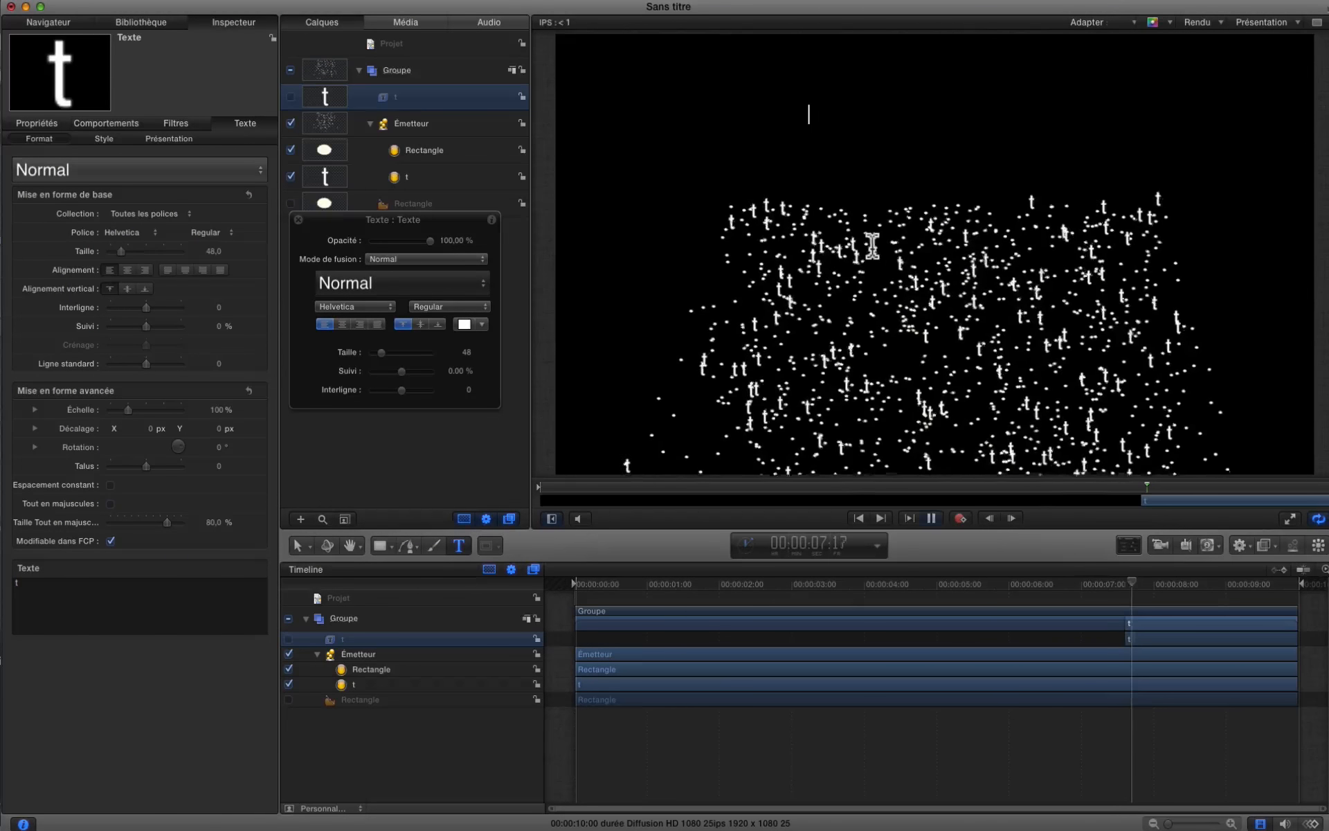
- Switch the emitter's Rectangle cell off and back on, and set the emitter's Source d'émission to 188 % and Longévité to 178,04 %
{"action": "left_click", "coordinate": [402, 125]}
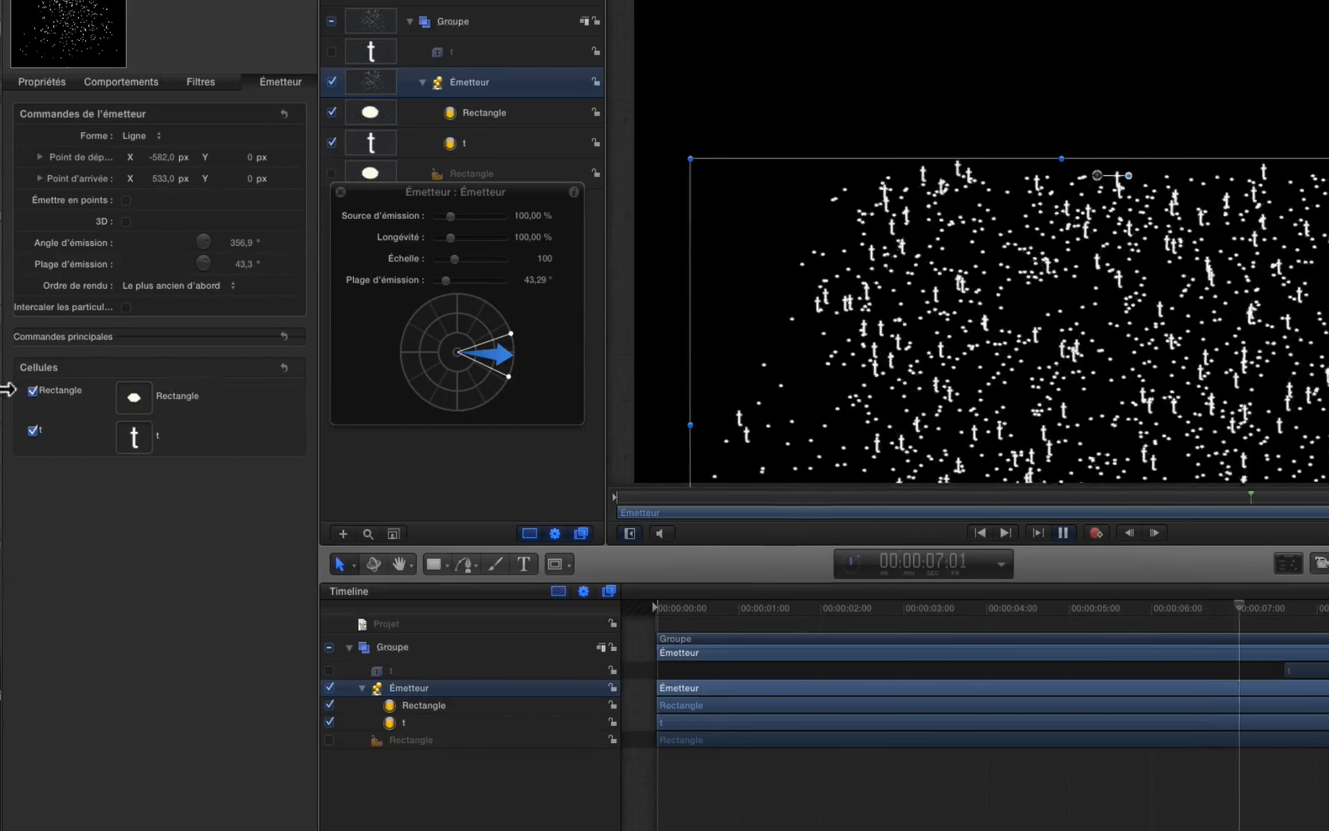
{"action": "left_click", "coordinate": [33, 390]}
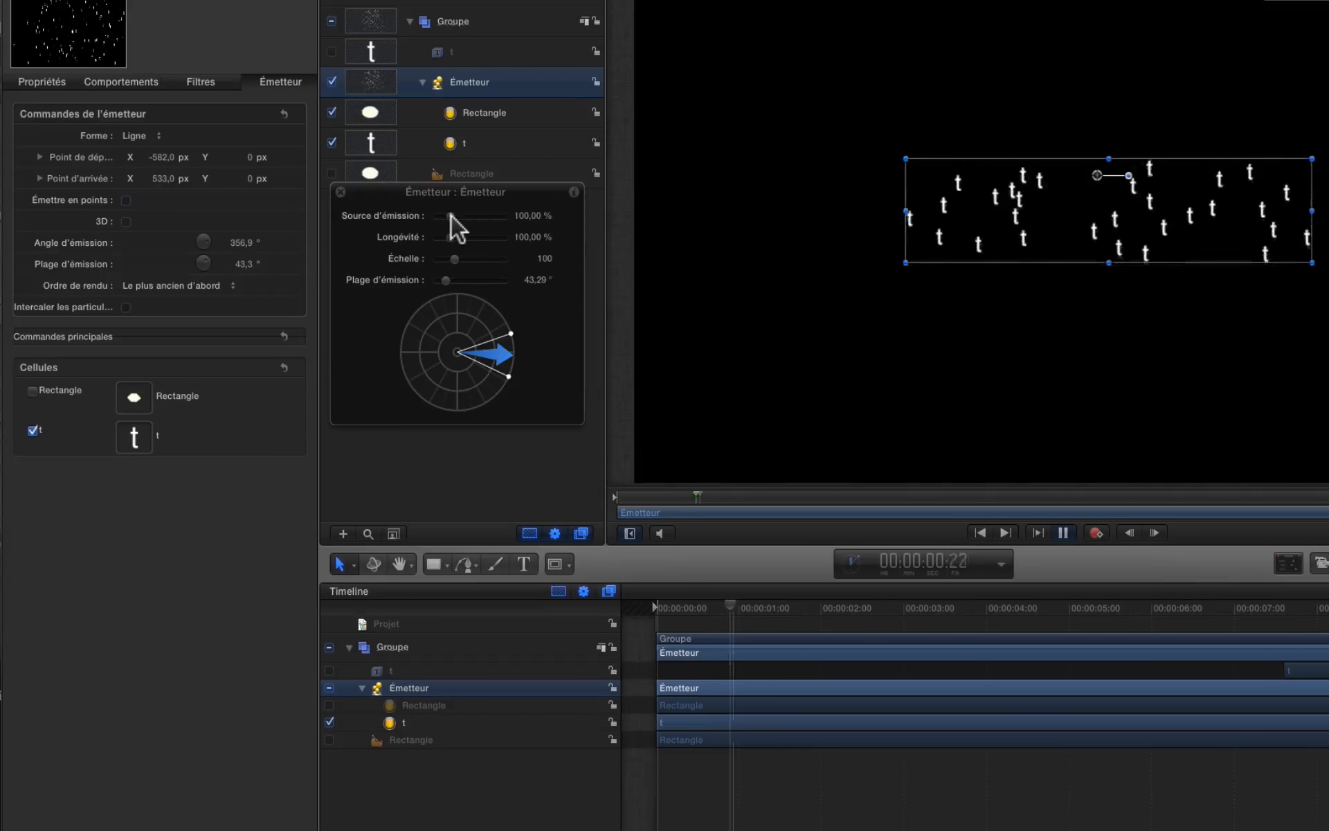
{"action": "mouse_move", "coordinate": [450, 216]}
{"action": "left_mouse_down"}
{"action": "mouse_move", "coordinate": [466, 227]}
{"action": "mouse_move", "coordinate": [453, 228]}
{"action": "left_mouse_up"}
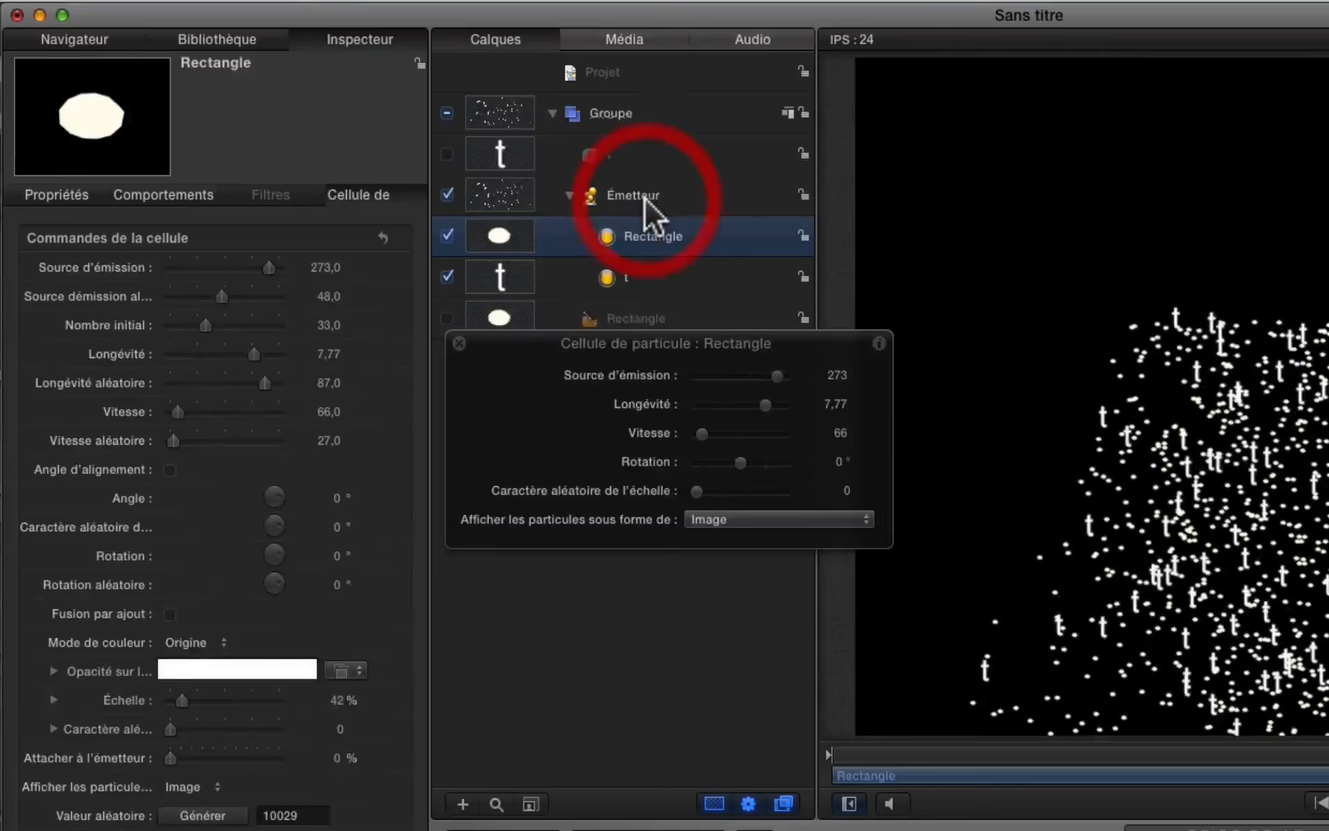
{"action": "left_click", "coordinate": [646, 198]}
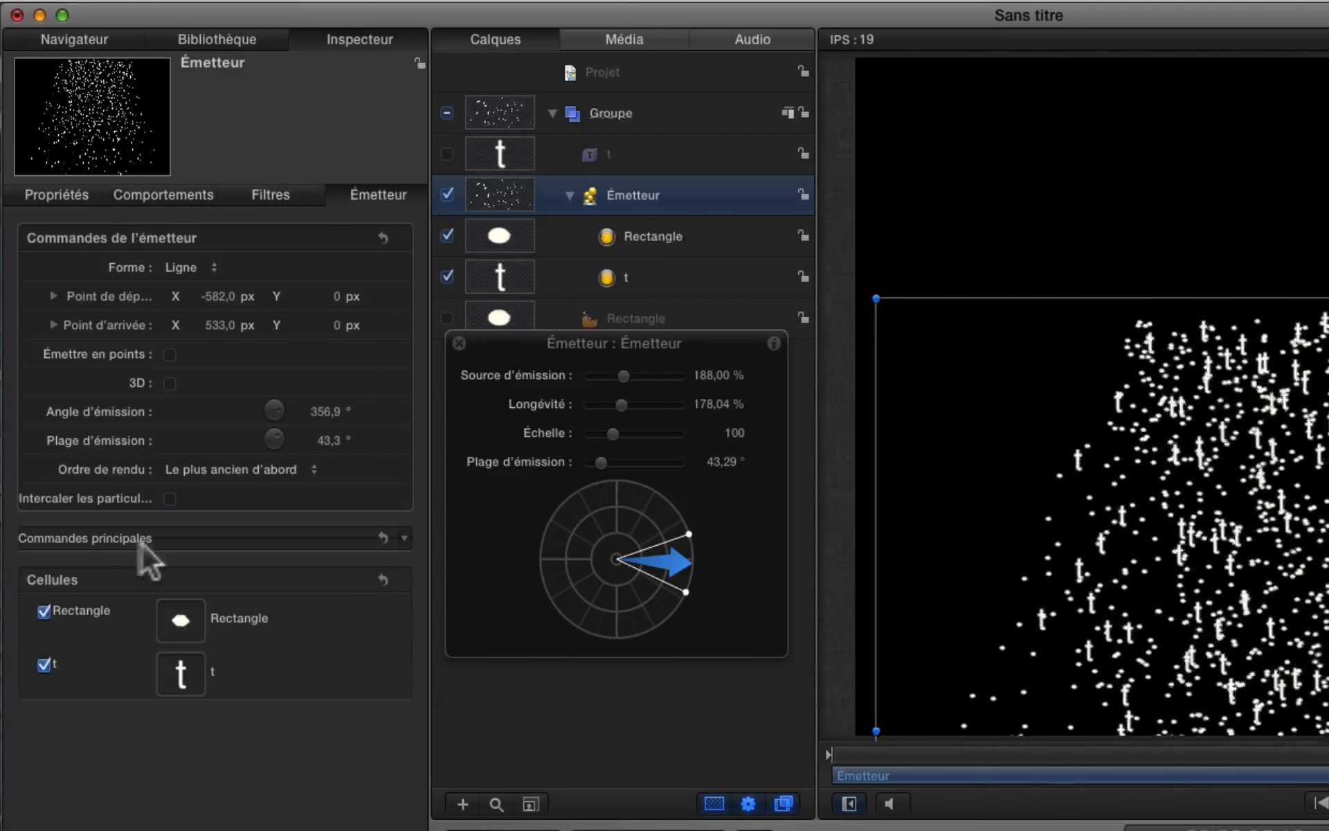
- Set the t cell's Source d'émission to 104, random emission to 55, Nombre initial to 17, Longévité to 2,67, Longévité aléatoire to 34 and Vitesse to 8
{"action": "left_click", "coordinate": [630, 234]}
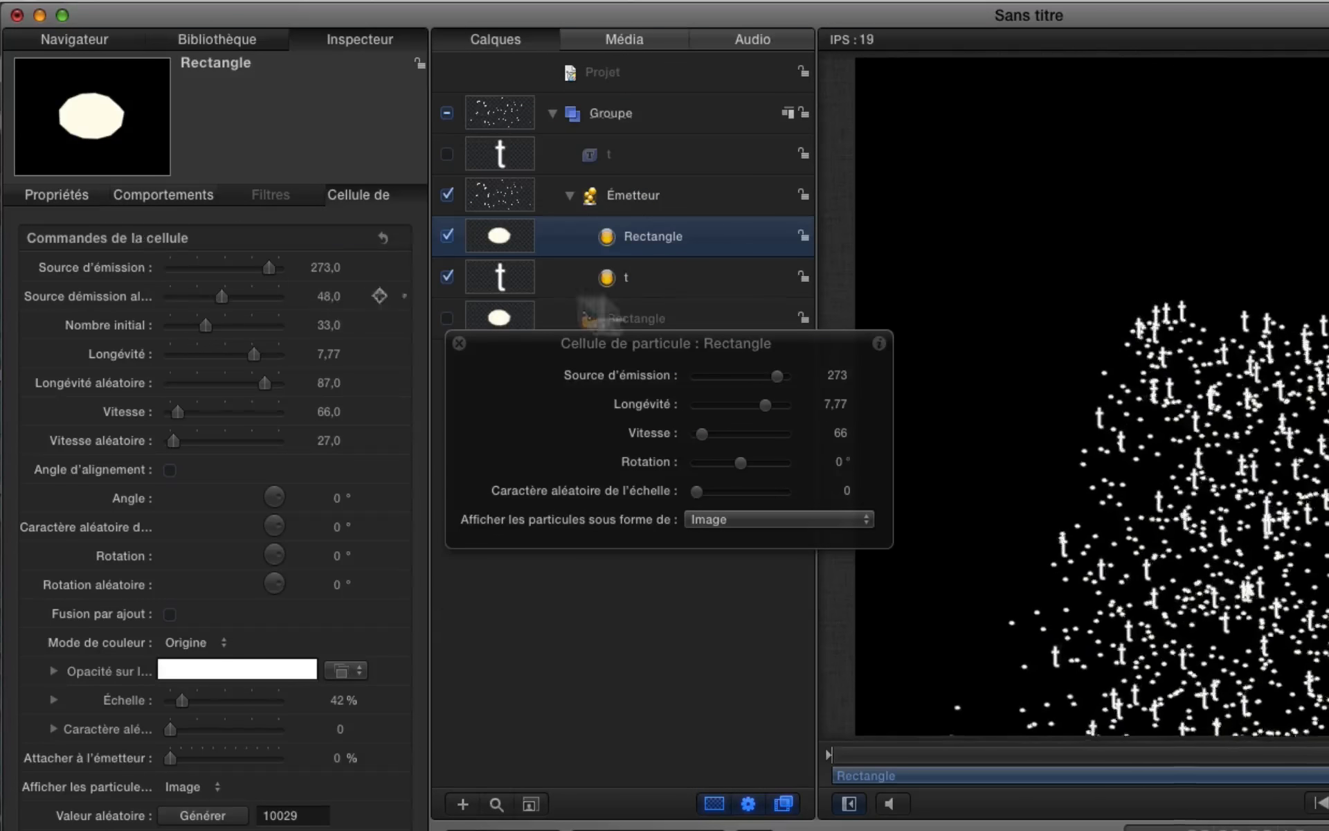
{"action": "left_click", "coordinate": [647, 276]}
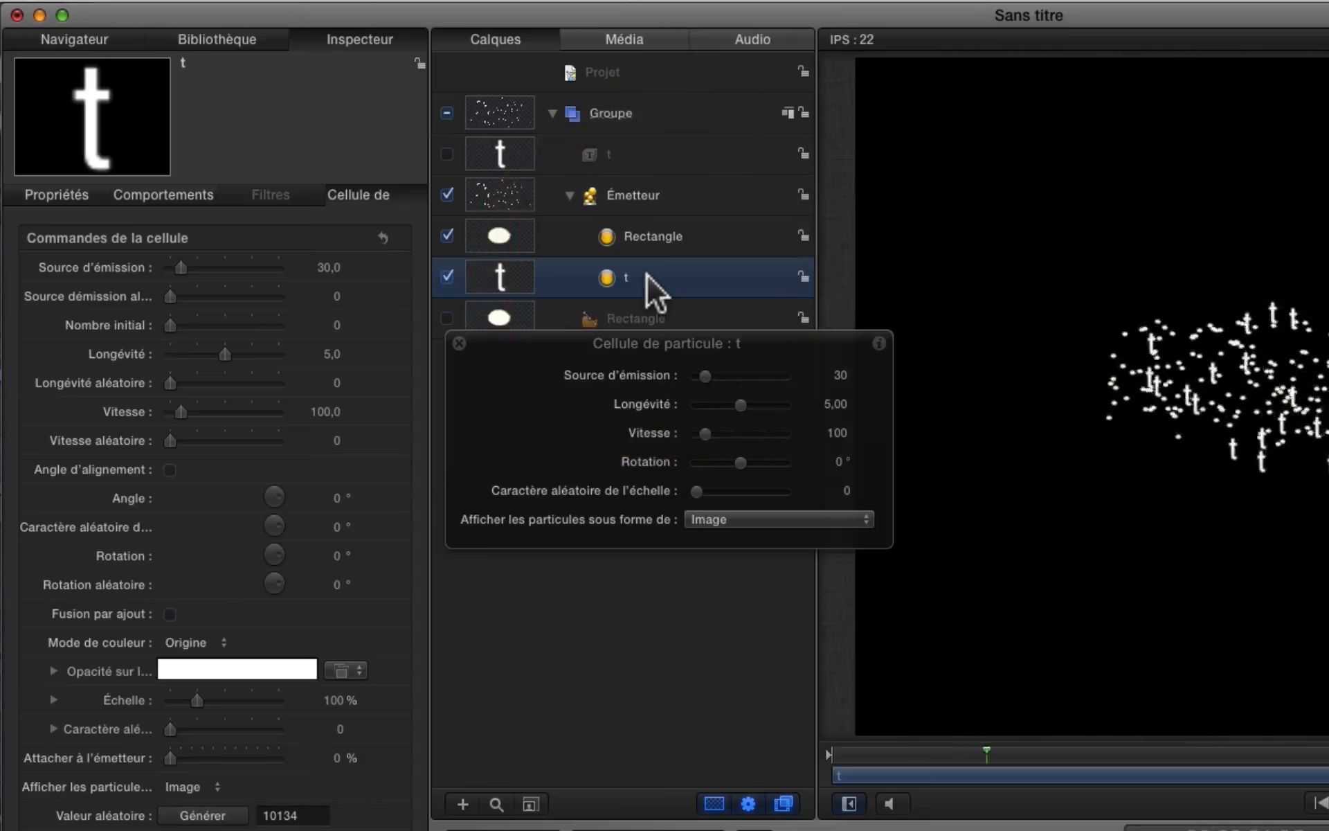
{"action": "left_click", "coordinate": [205, 268]}
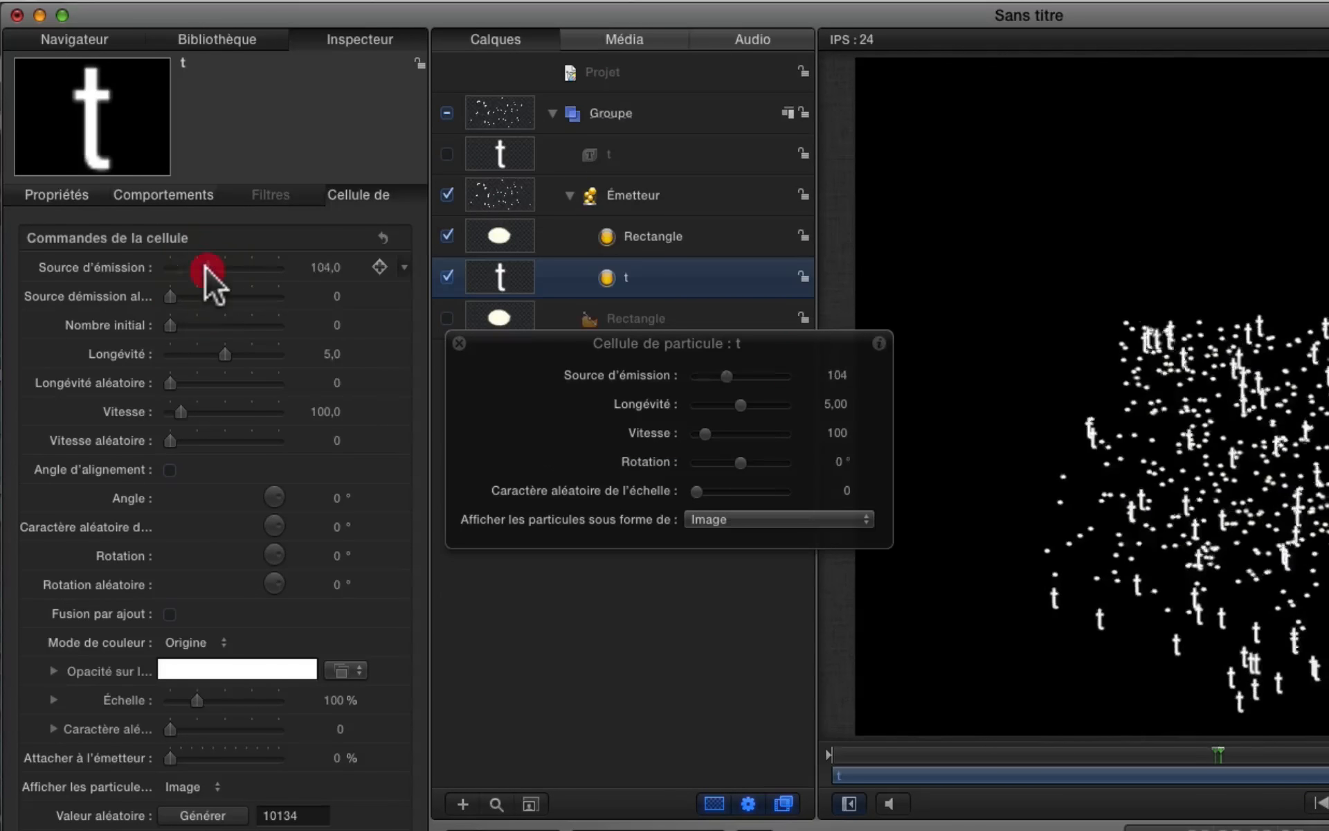
{"action": "left_click", "coordinate": [226, 296]}
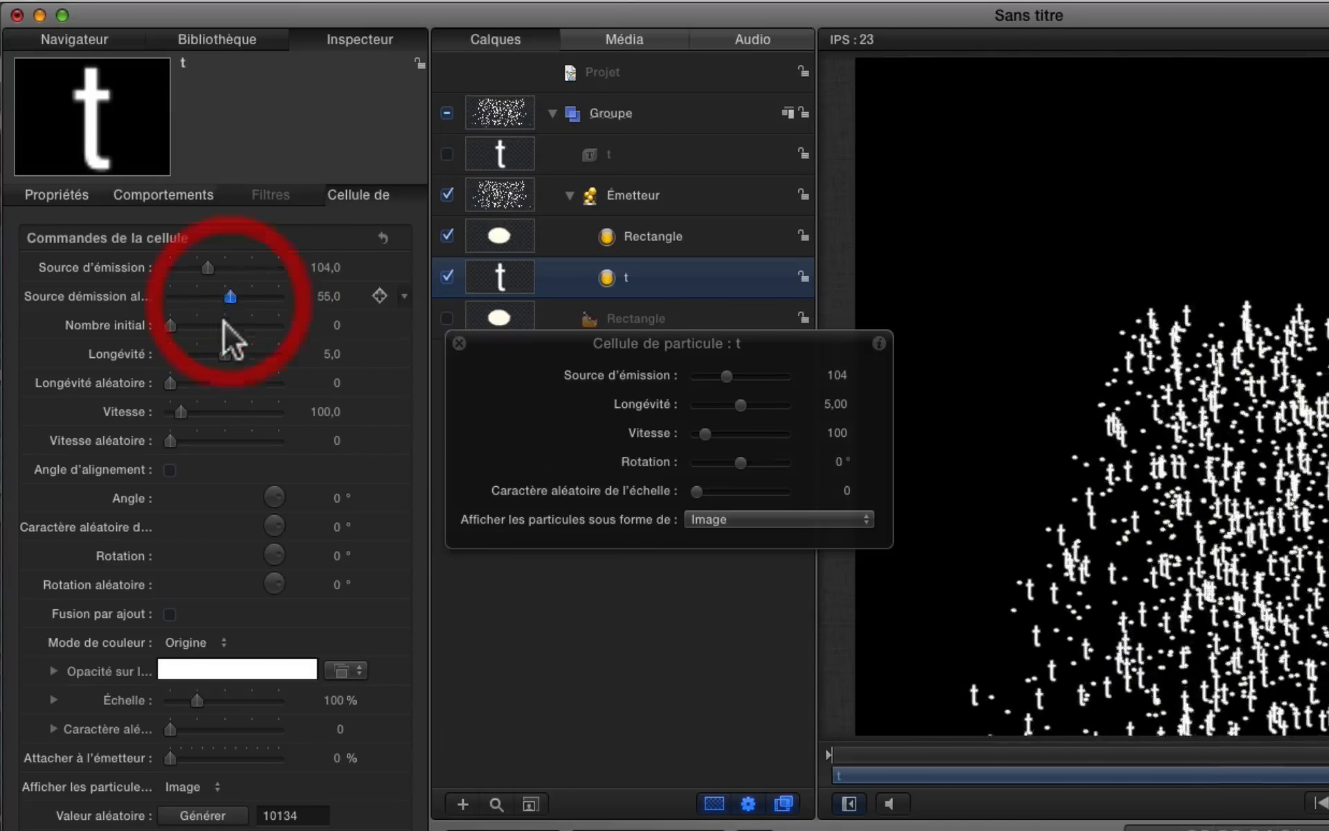
{"action": "left_click", "coordinate": [189, 325]}
{"action": "left_click", "coordinate": [198, 354]}
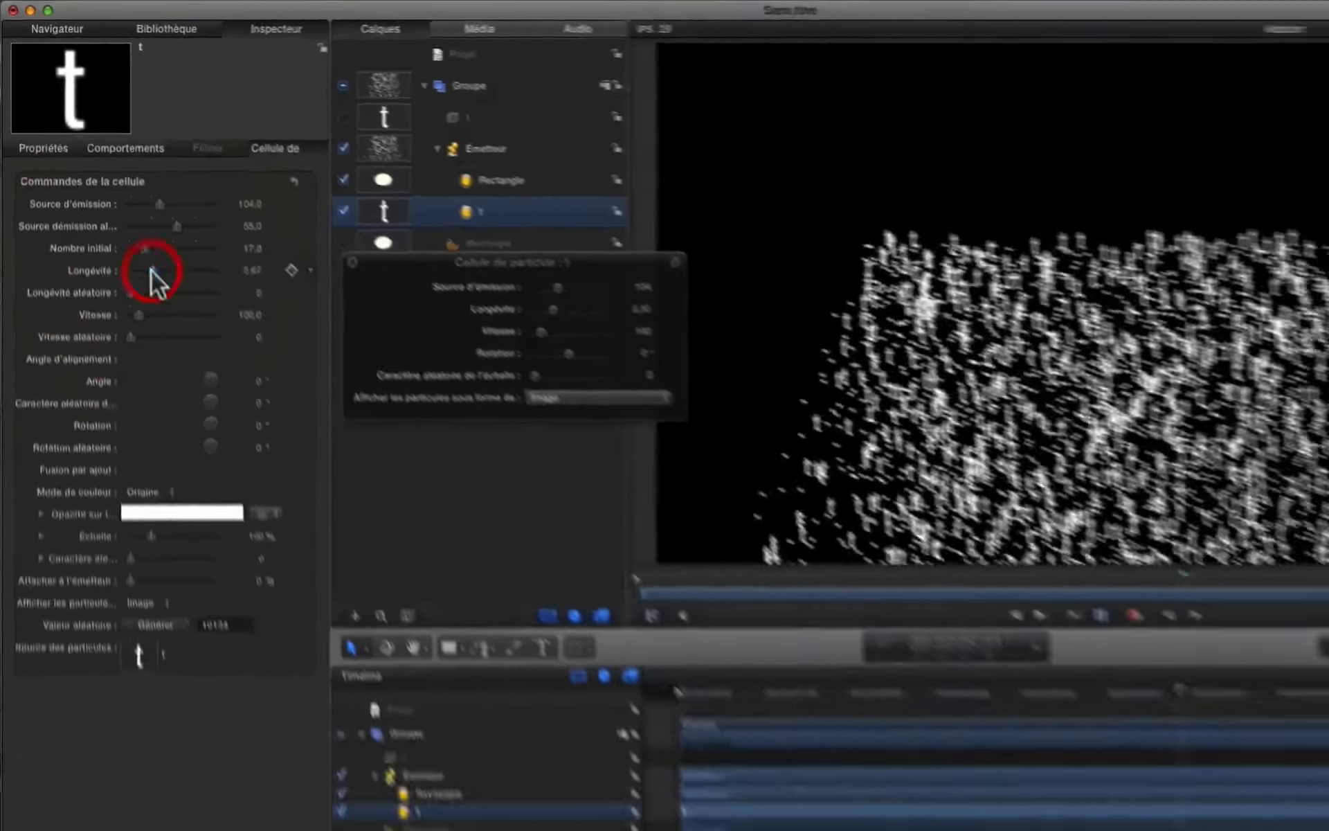
{"action": "left_click", "coordinate": [160, 296]}
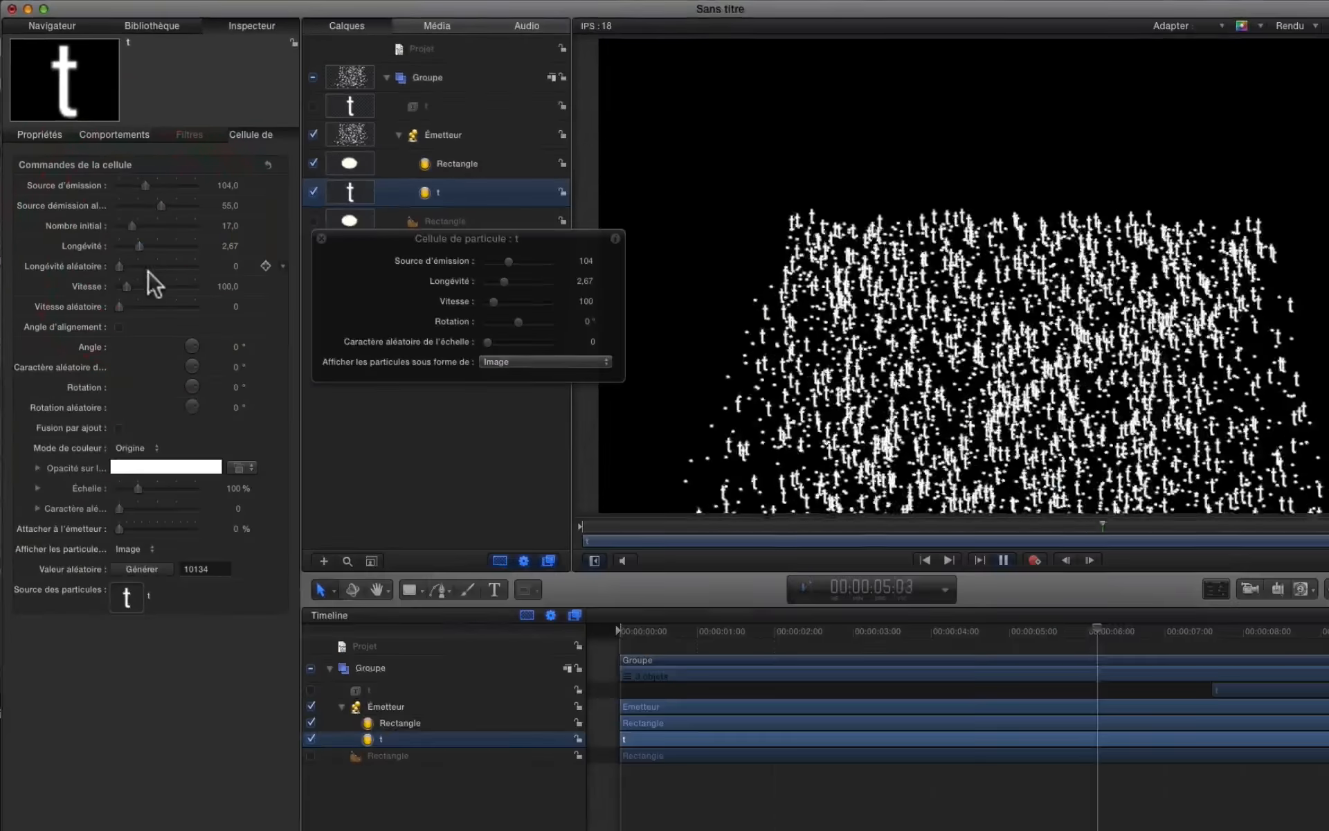
{"action": "left_click", "coordinate": [171, 313]}
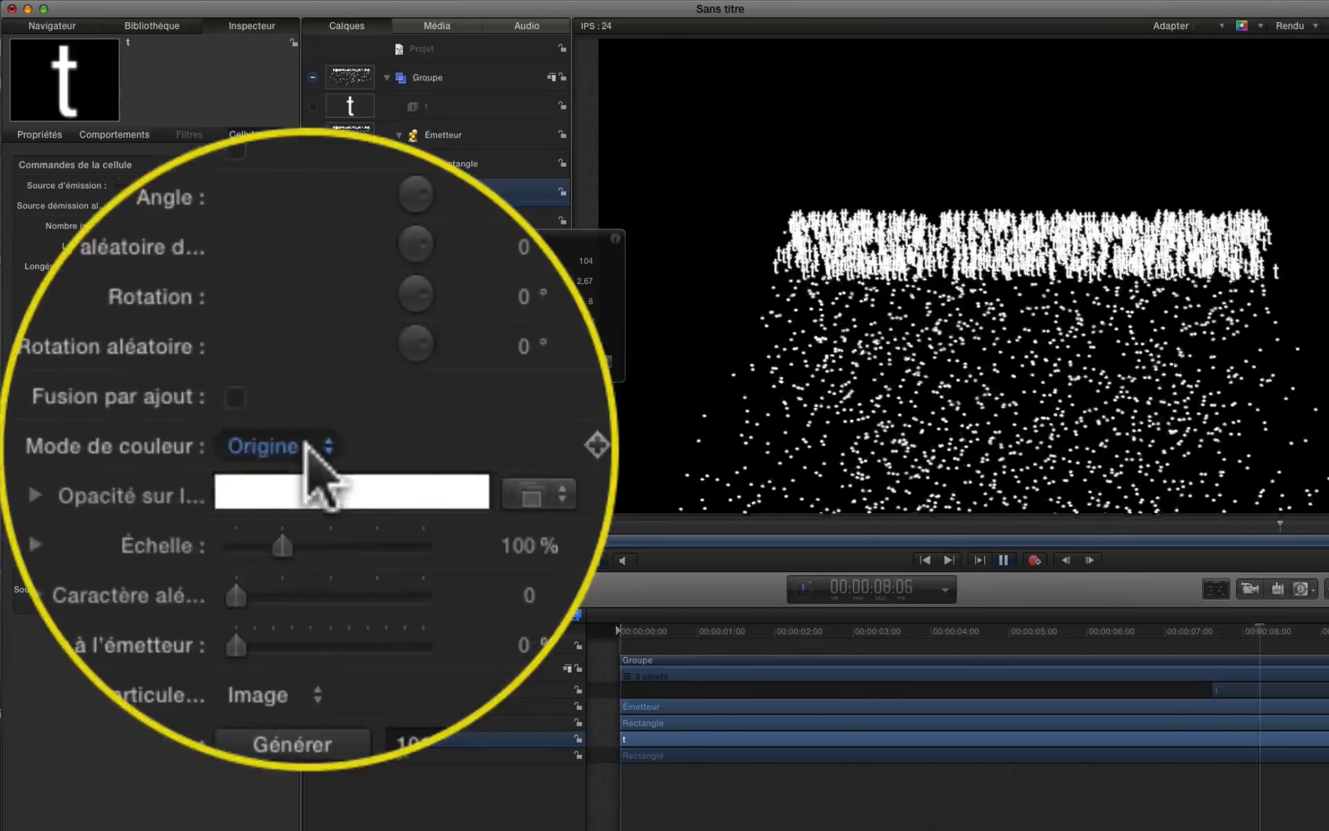
- Set the t cell's Mode de couleur to Coloriser and the Rectangle cell's Mode de couleur to Sur longévité
{"action": "left_click", "coordinate": [146, 444]}
{"action": "left_click", "coordinate": [147, 444]}
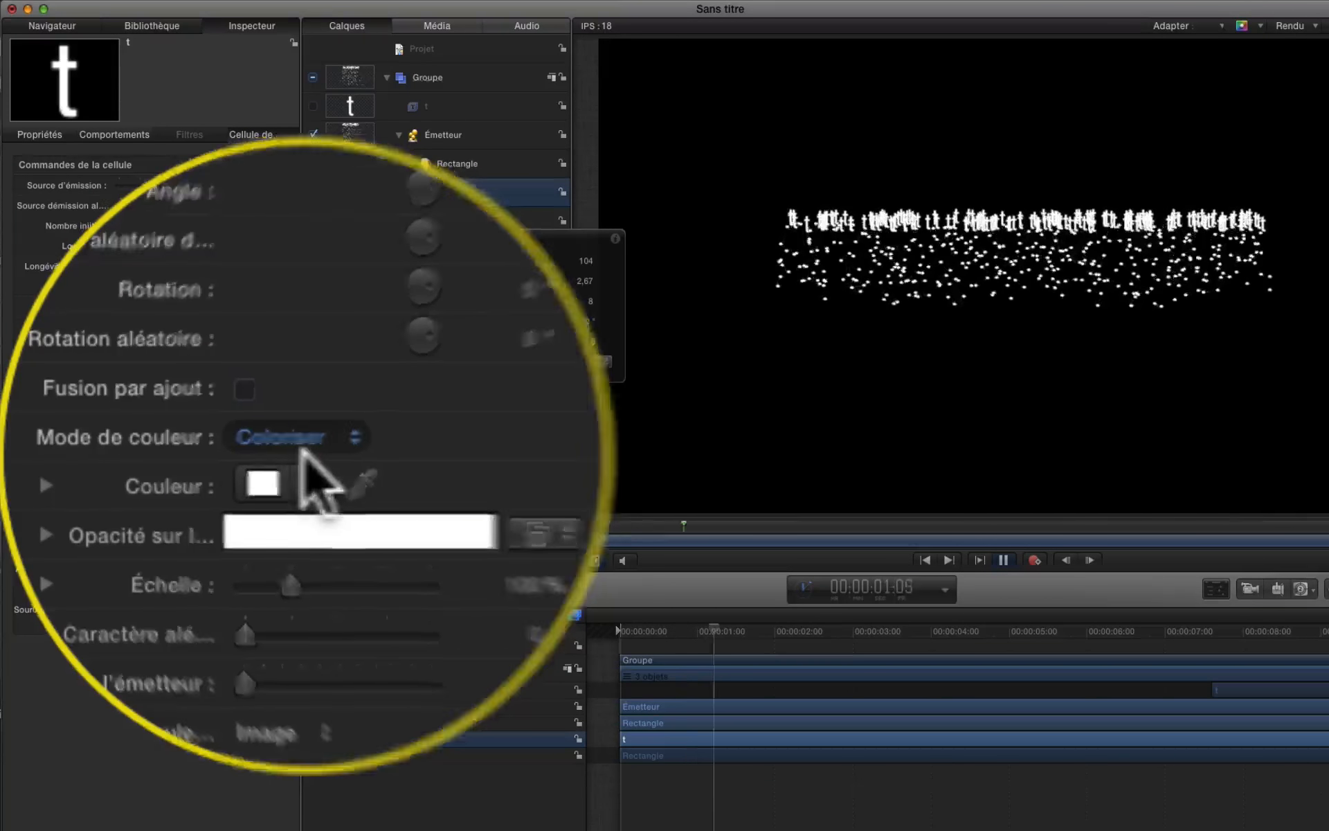
{"action": "left_click", "coordinate": [459, 163]}
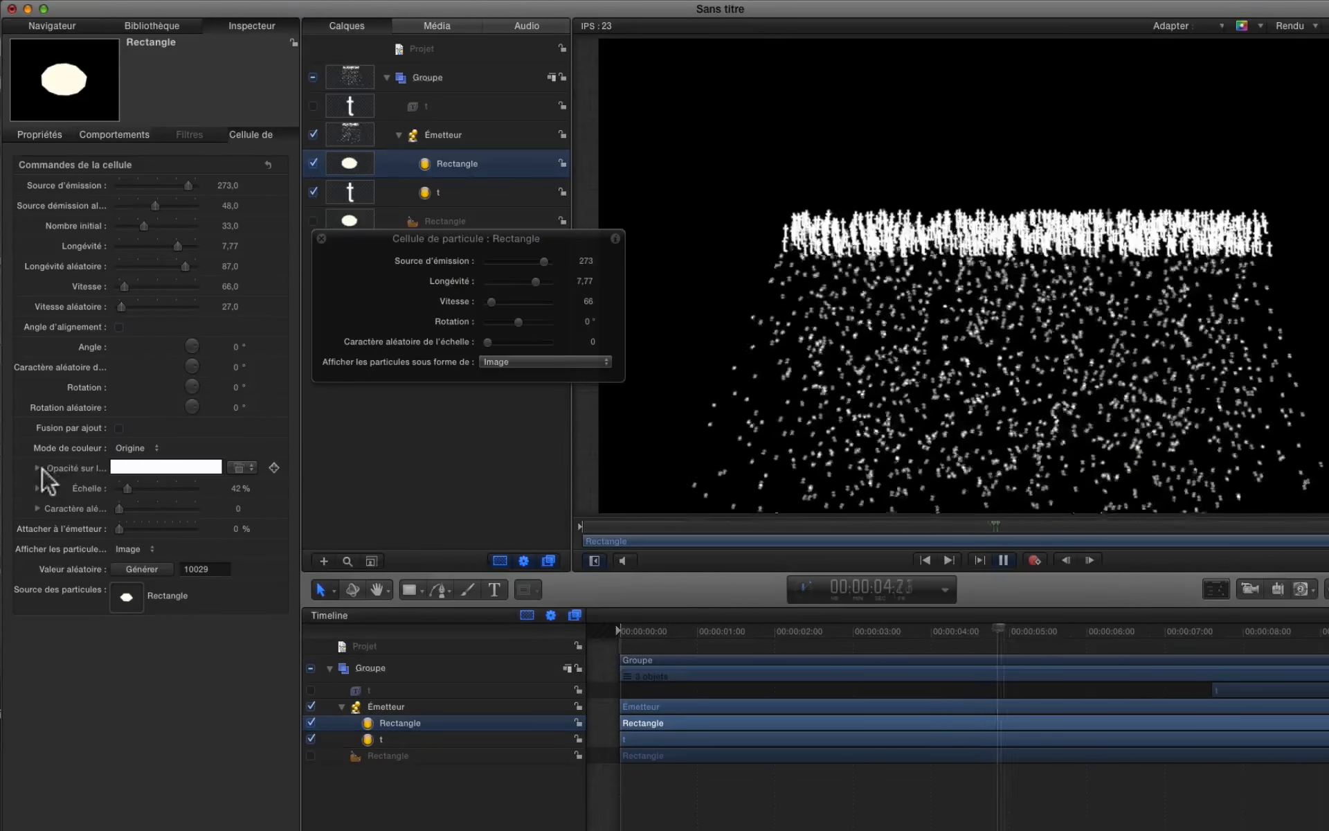
{"action": "left_click", "coordinate": [112, 448]}
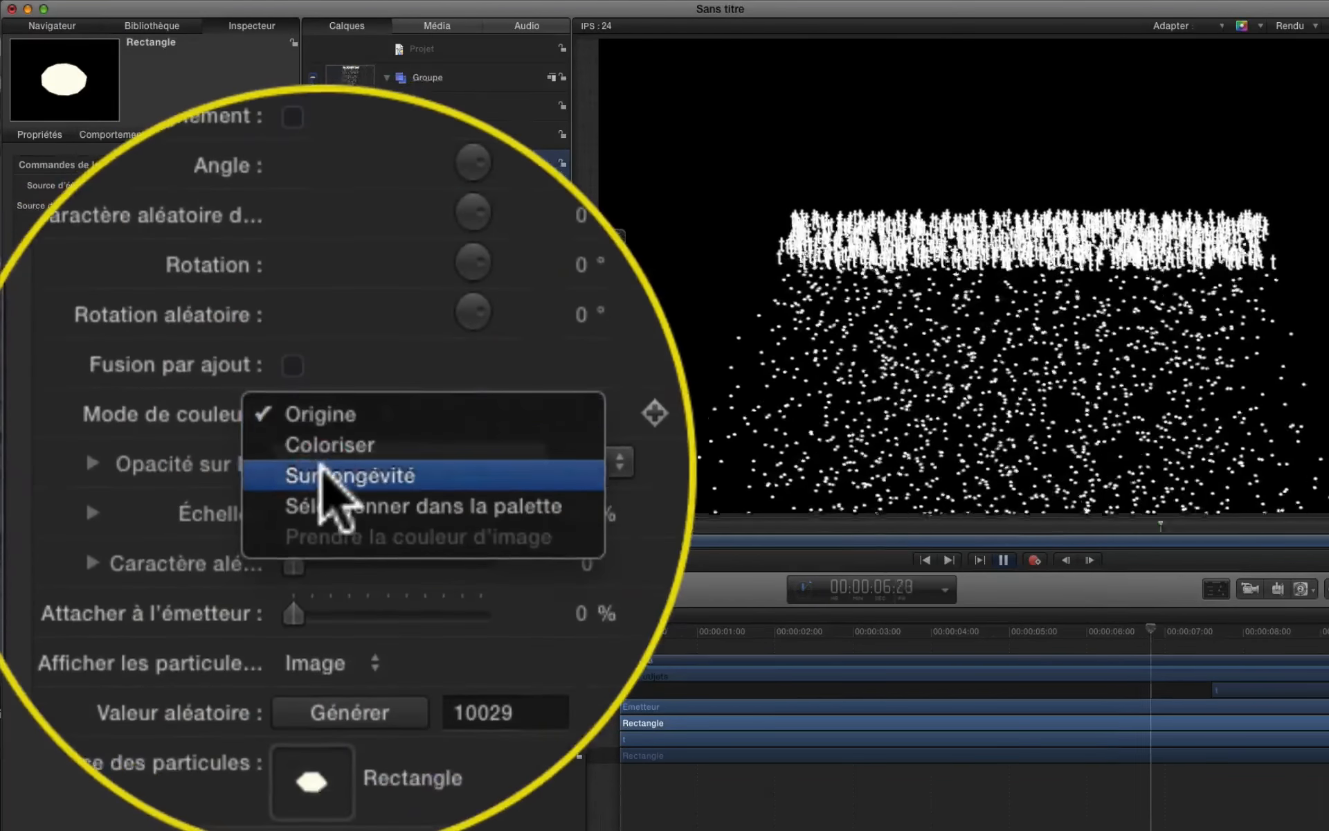
{"action": "left_click", "coordinate": [138, 473]}
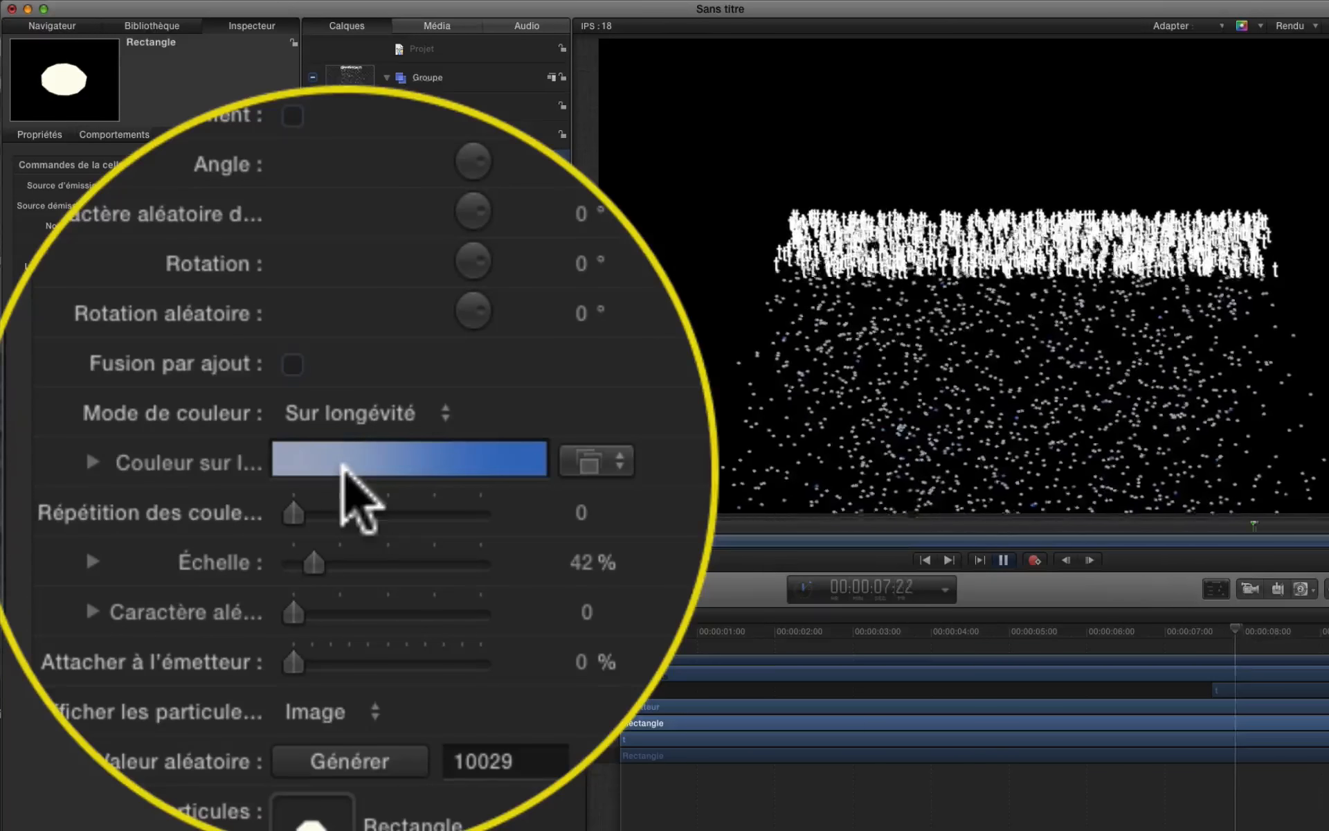
- Make the Rectangle cell's lifetime colour gradient run from white to black, with Longévité at 1,45 and Longévité aléatoire at 26
{"action": "left_click", "coordinate": [93, 460]}
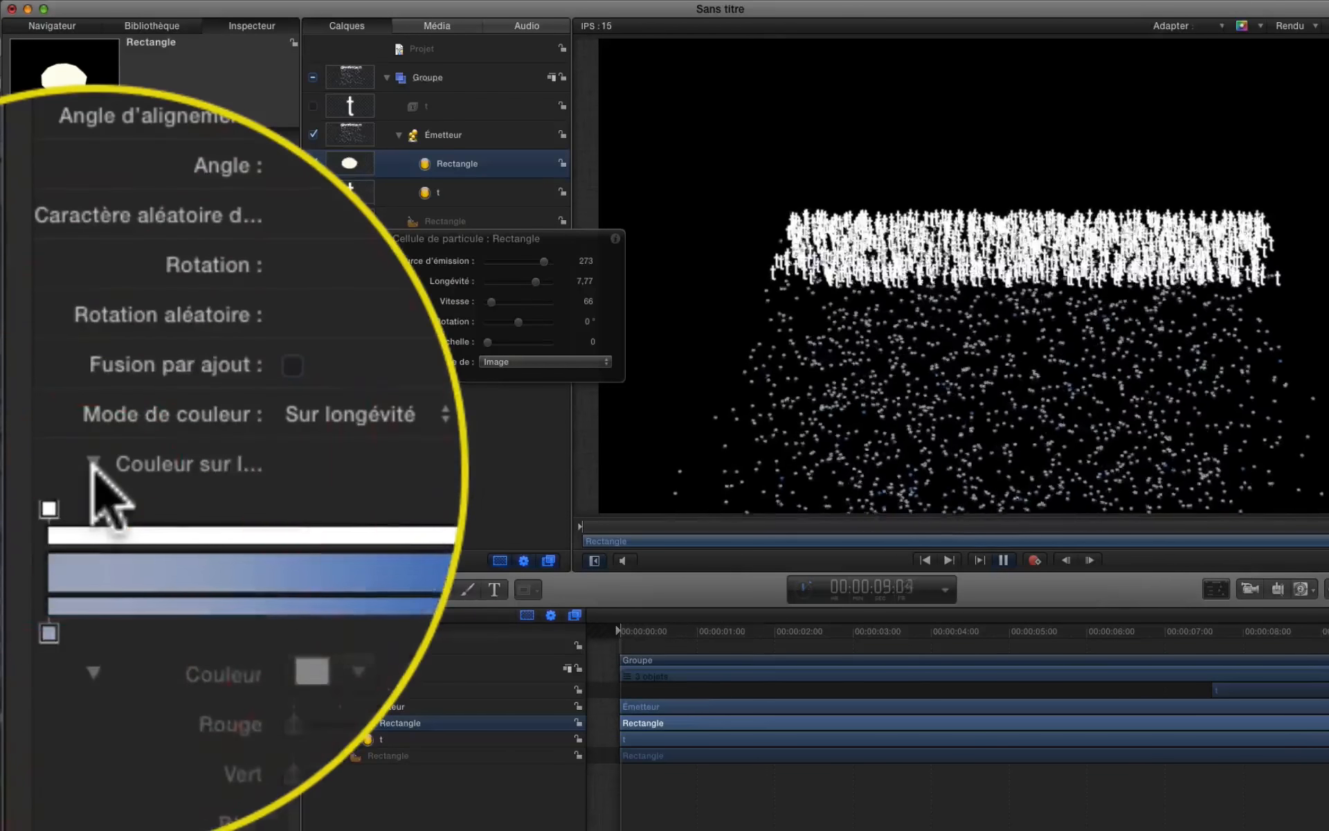
{"action": "left_click", "coordinate": [367, 527]}
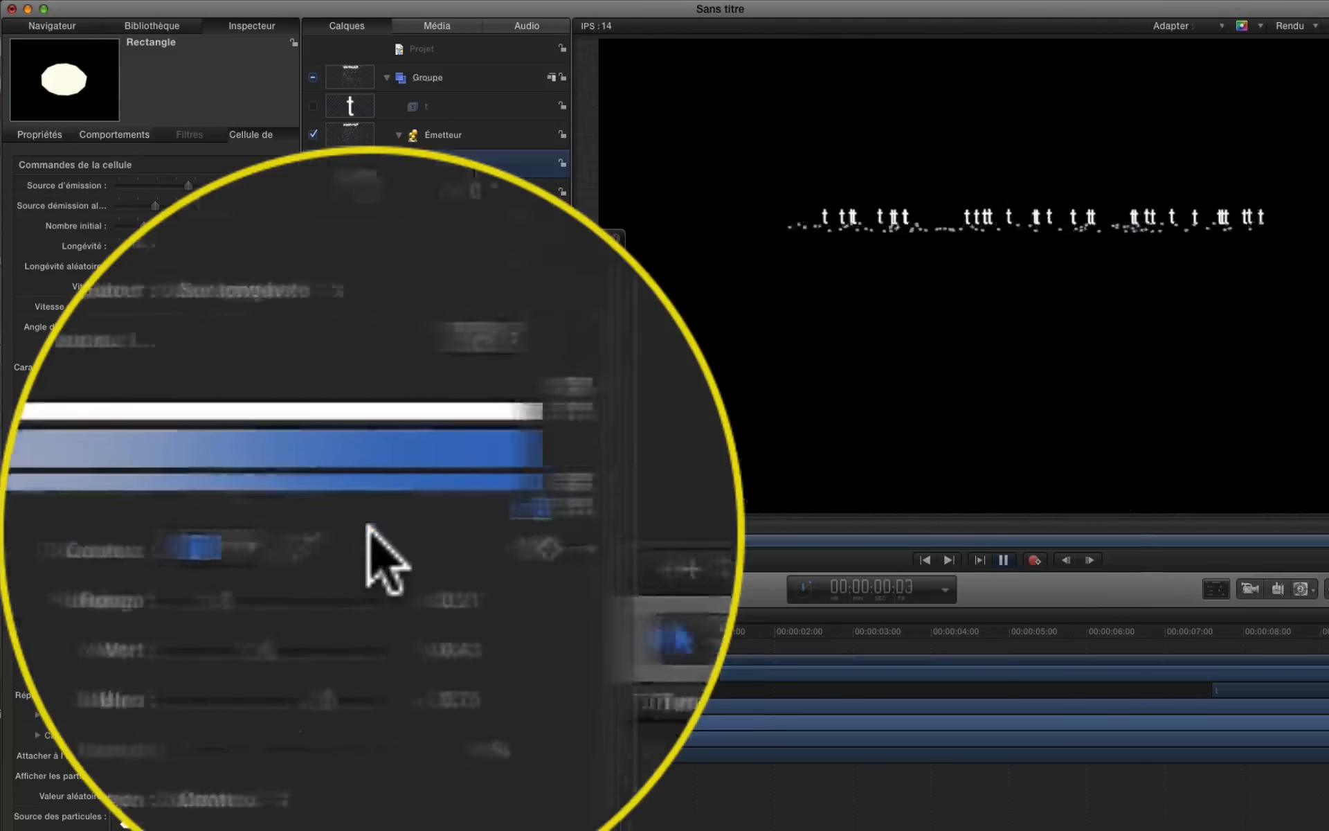
{"action": "left_click", "coordinate": [359, 534]}
{"action": "left_click", "coordinate": [468, 366]}
{"action": "left_click_drag", "start_coordinate": [467, 287], "coordinate": [466, 415]}
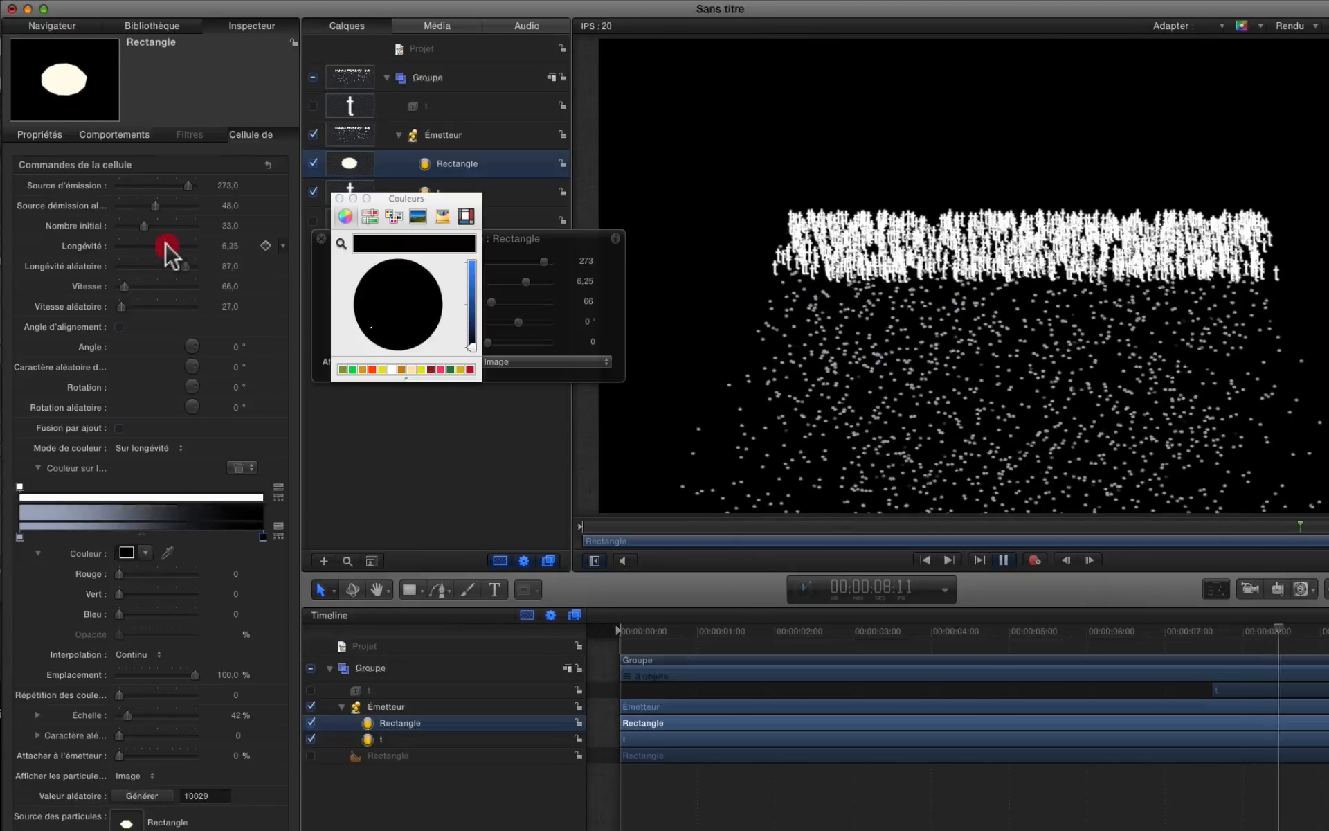
{"action": "left_click", "coordinate": [148, 265]}
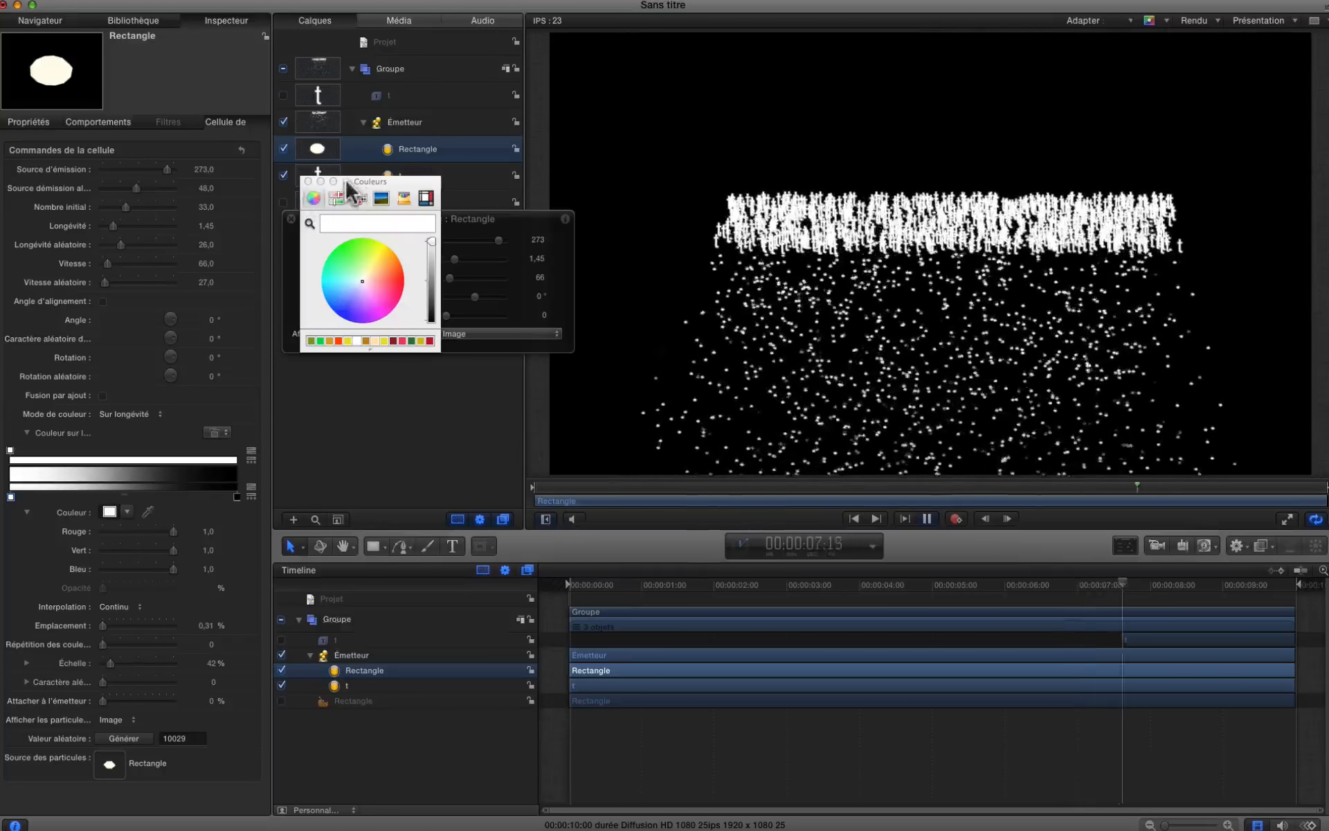
- Move the colour picker aside and colour the t cell's particles orange-red
{"action": "left_click_drag", "start_coordinate": [350, 190], "coordinate": [362, 332]}
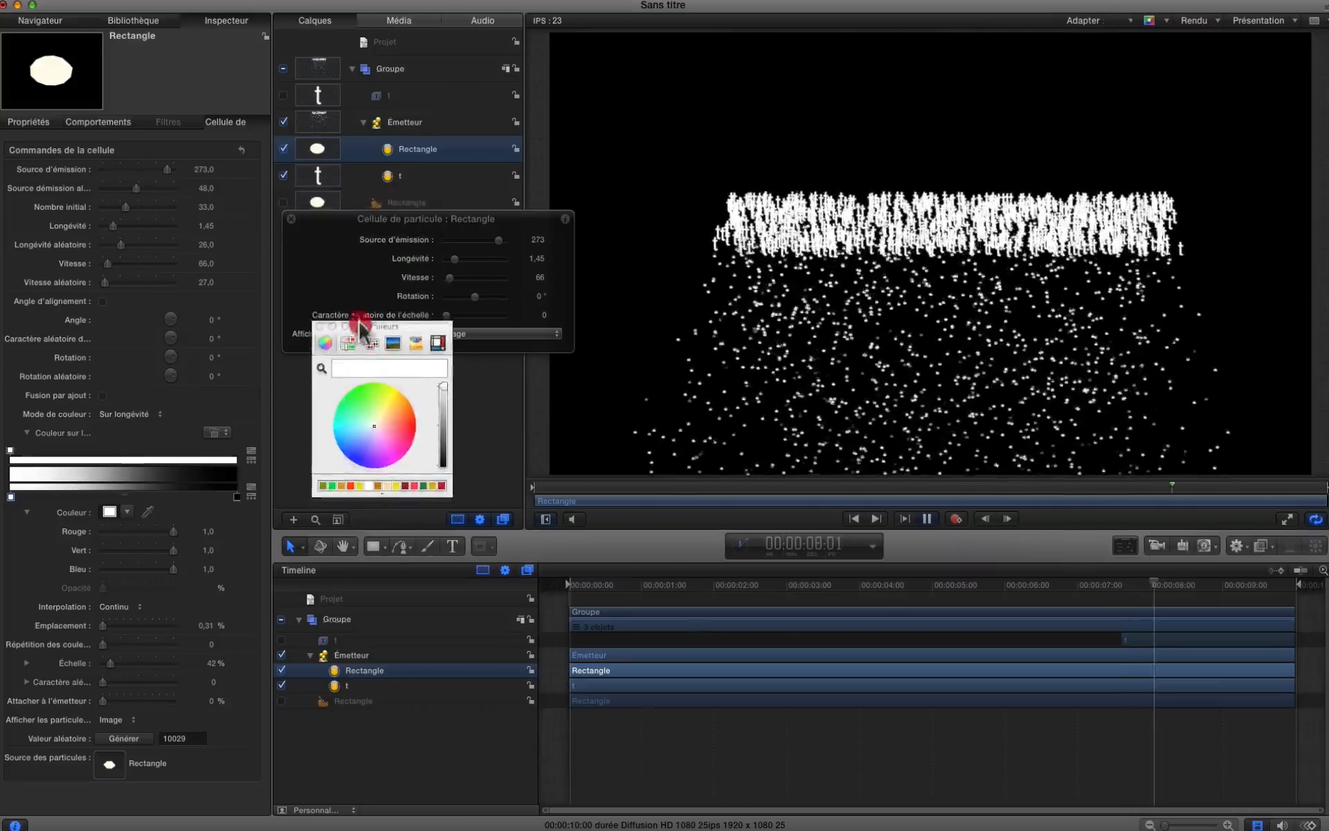
{"action": "left_click", "coordinate": [422, 175]}
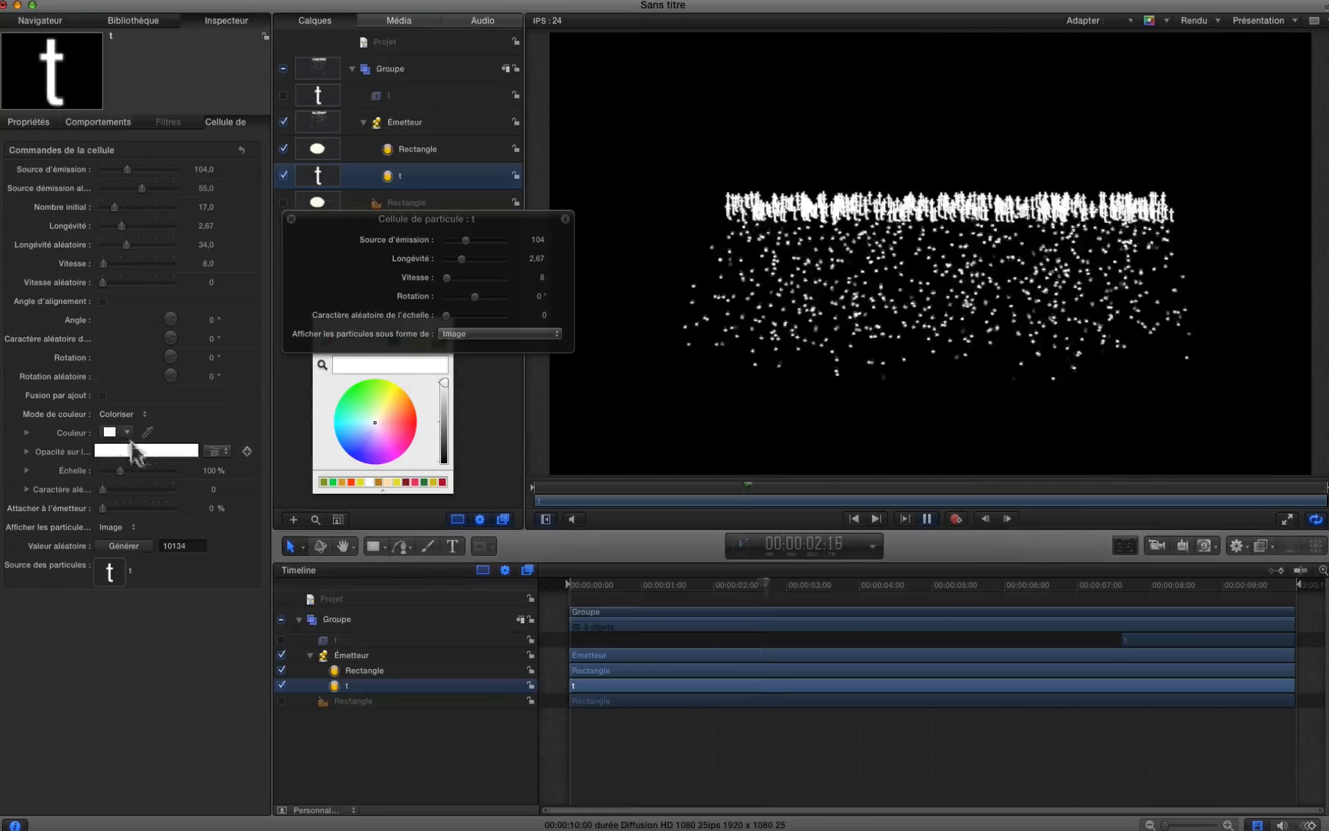
{"action": "left_click", "coordinate": [109, 432]}
{"action": "left_click", "coordinate": [411, 425]}
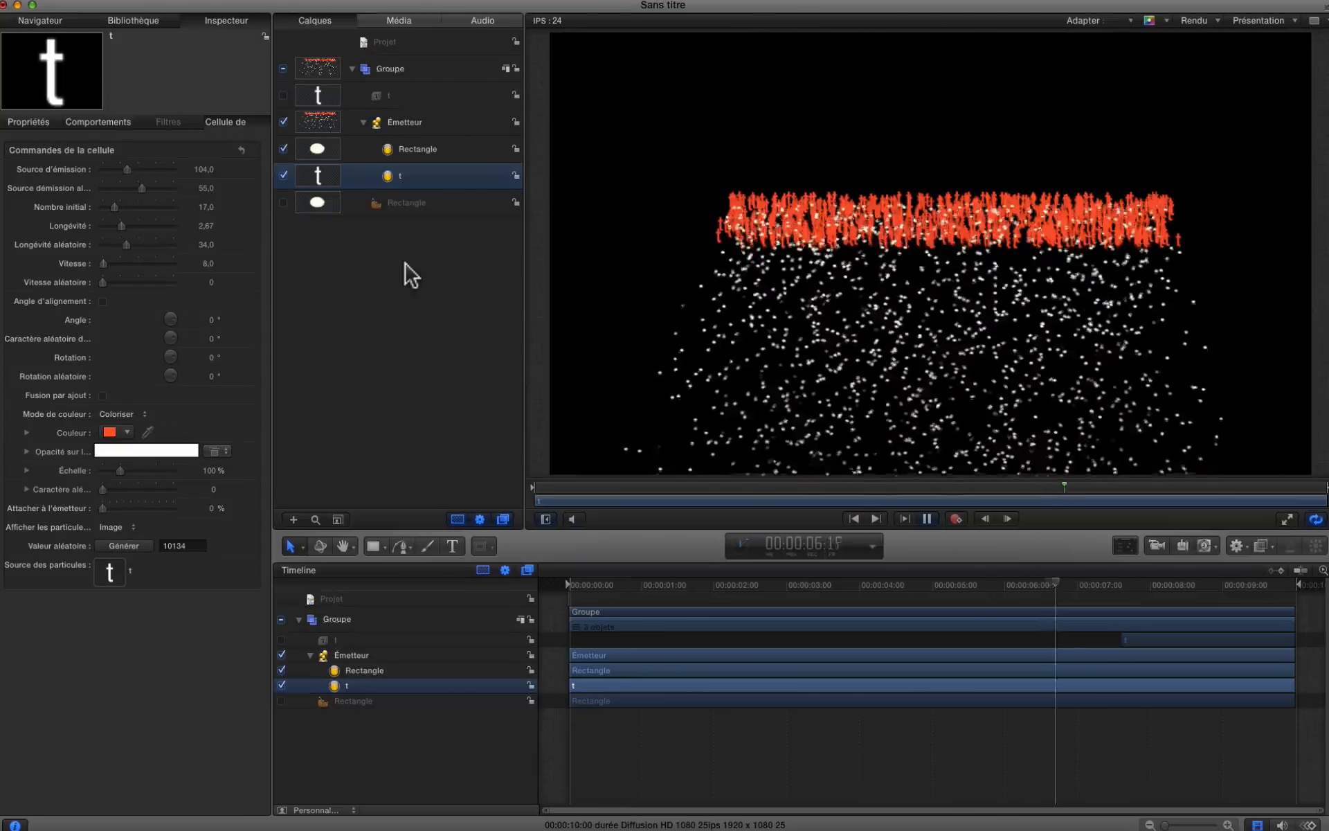
- Delete the Émetteur with its two cells and the hidden Rectangle layer, keeping the t text layer
{"action": "left_click", "coordinate": [406, 264]}
{"action": "left_click", "coordinate": [424, 120]}
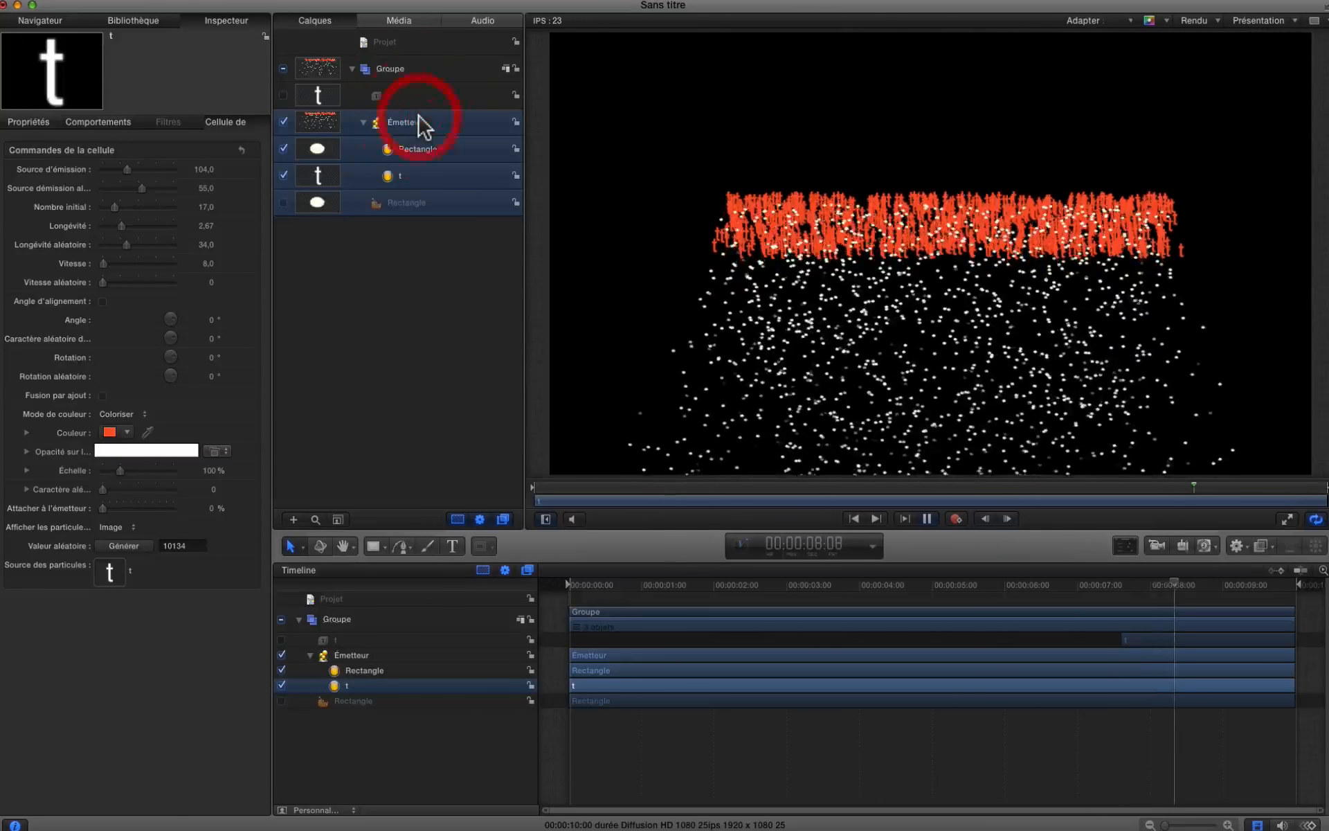
{"action": "key", "text": "BackSpace"}
- Browse the library's Émetteurs de particules and preview the Afterburner and Analog Modulator presets
{"action": "left_click", "coordinate": [133, 21]}
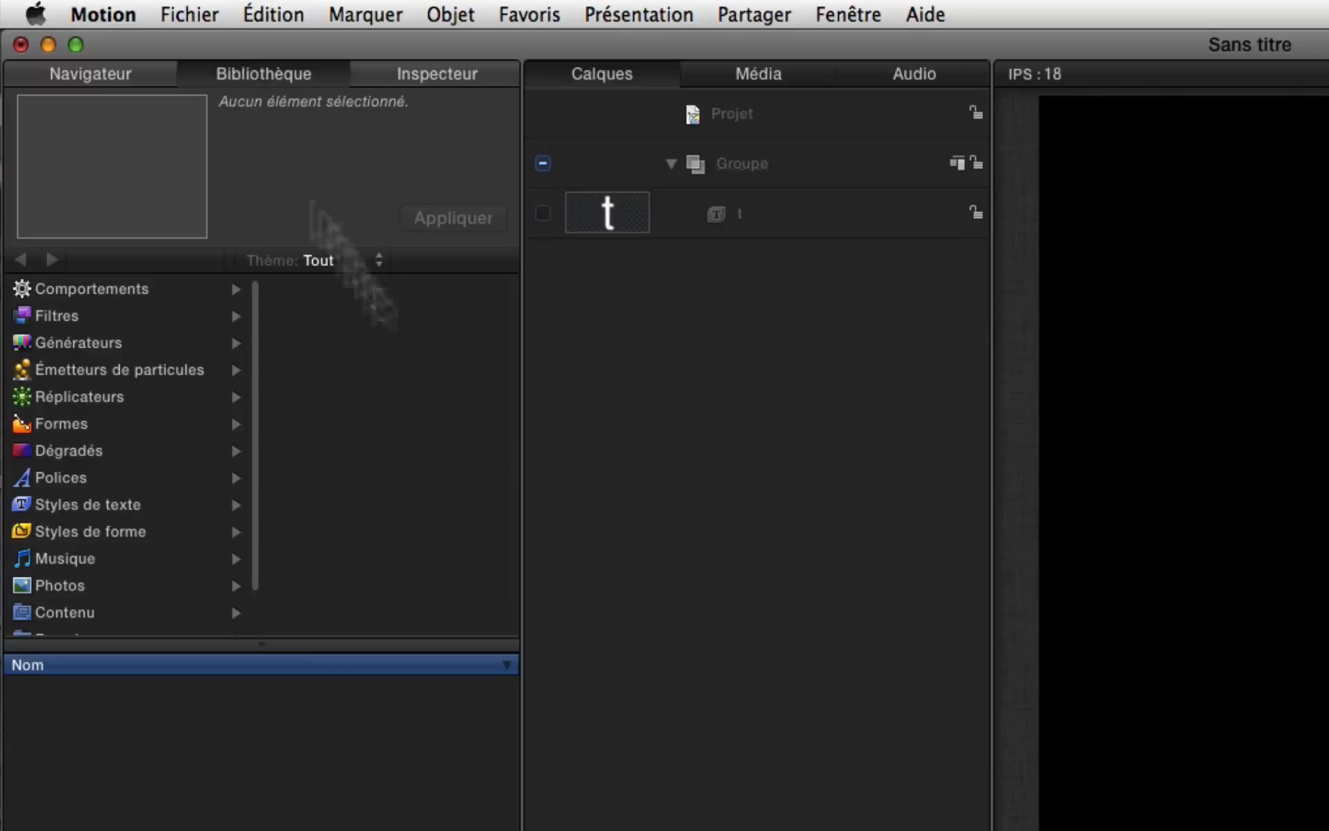
{"action": "left_click", "coordinate": [140, 367]}
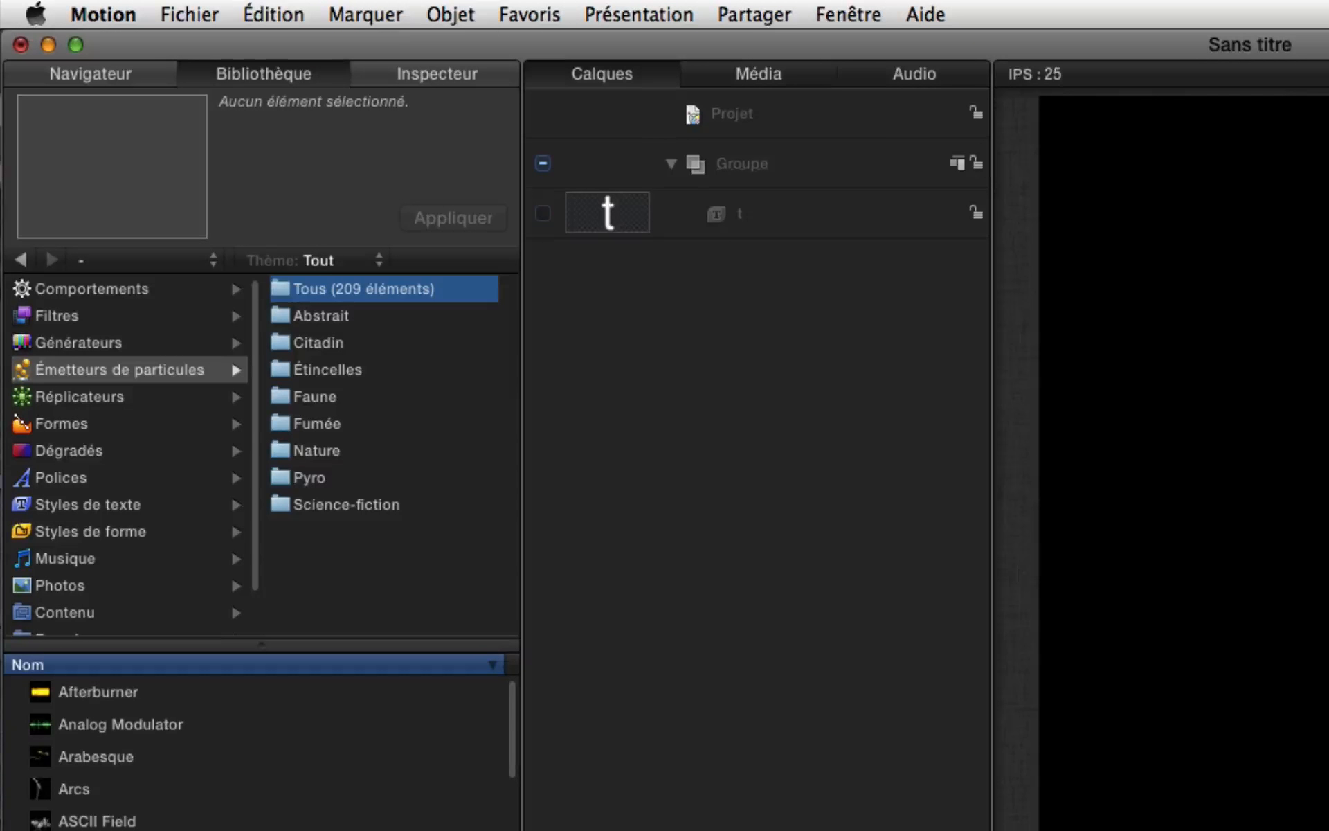
{"action": "left_click", "coordinate": [104, 692]}
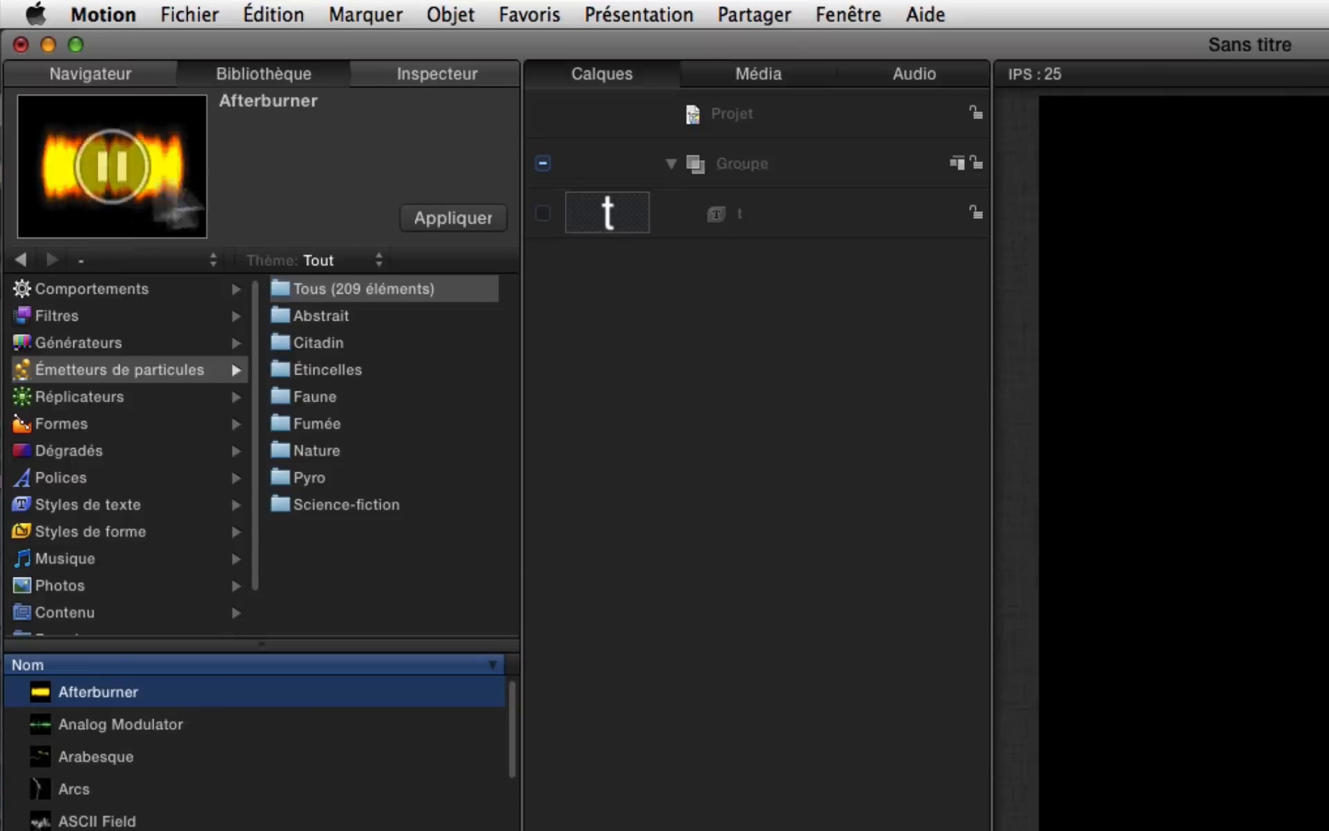
{"action": "left_click", "coordinate": [100, 724]}
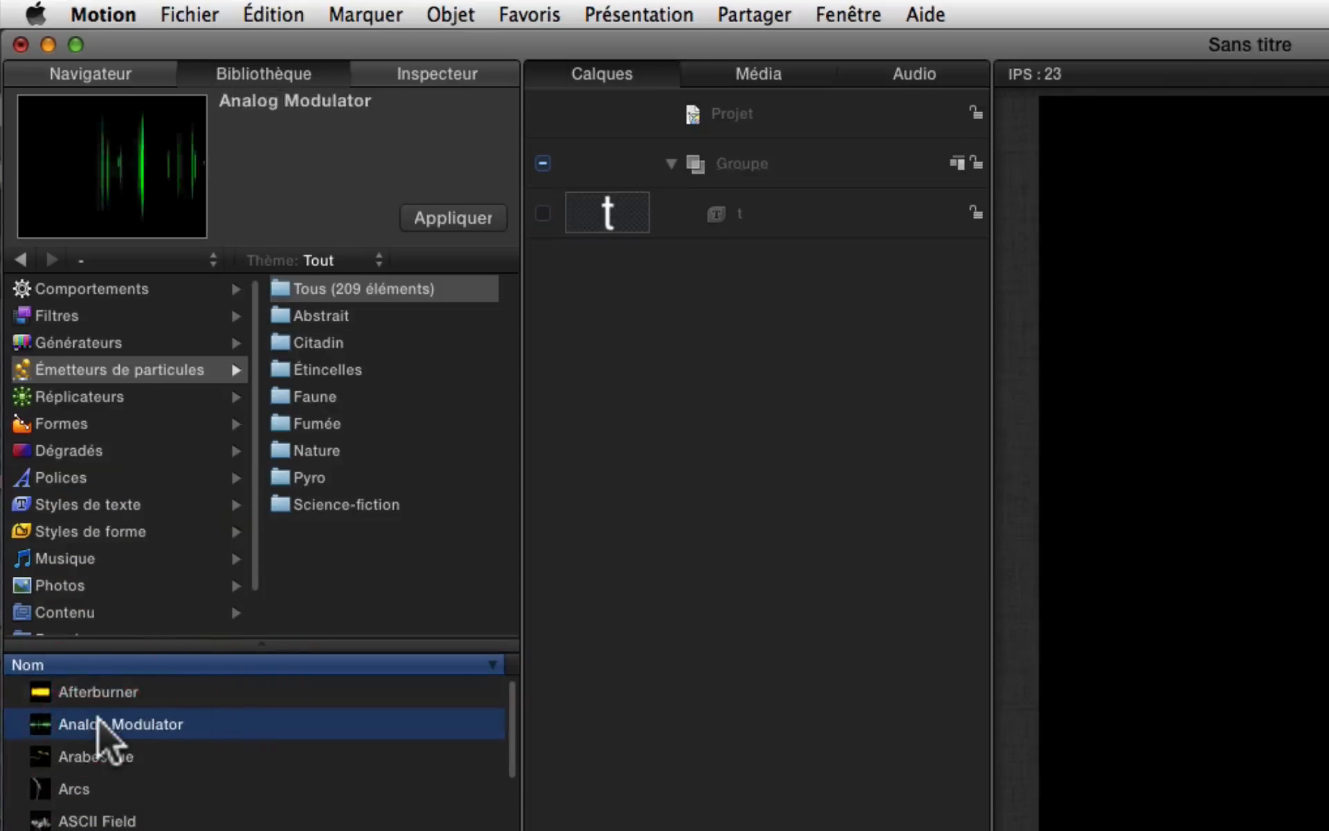
- Preview the Arabesque and Arcs presets, plus Blue Green Blocks in Abstrait and Litter in Citadin
{"action": "left_click", "coordinate": [94, 758]}
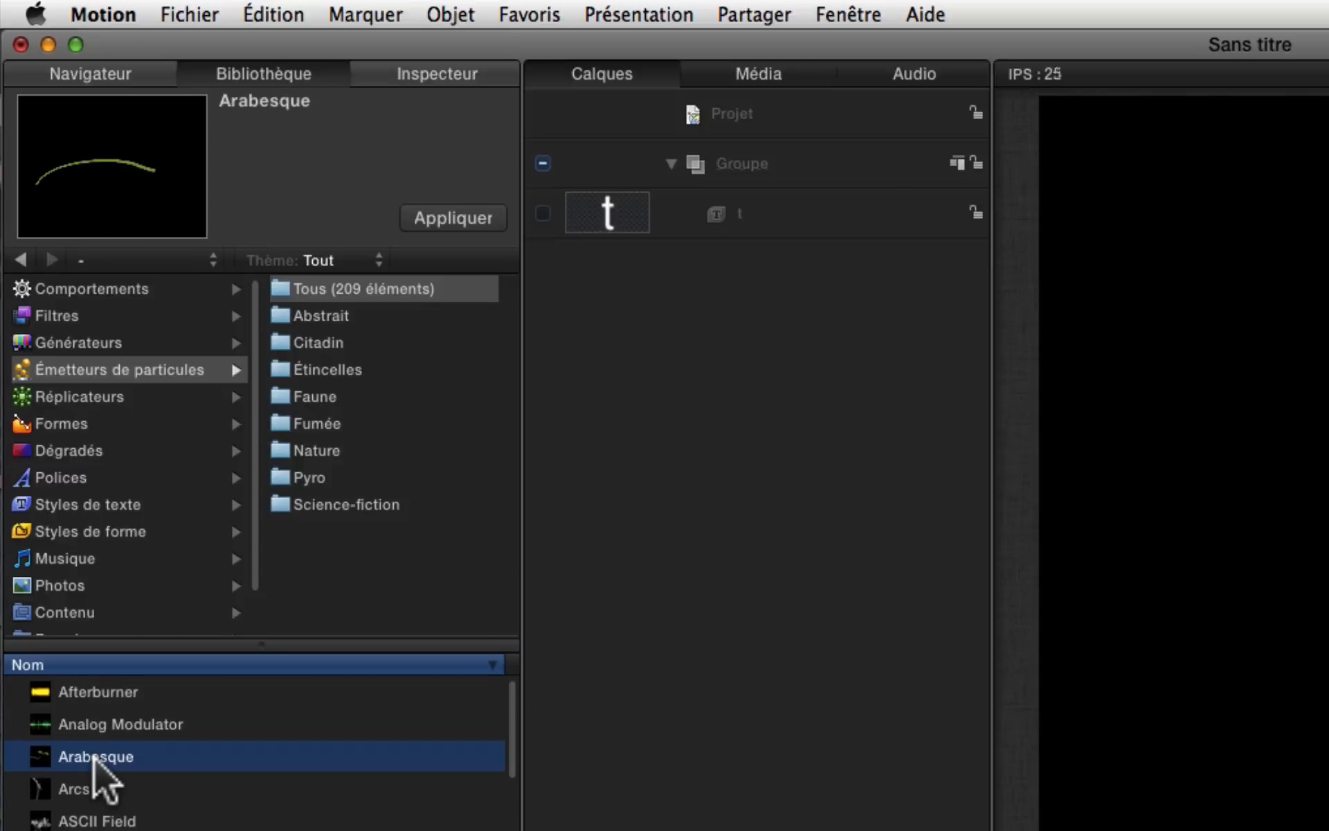
{"action": "left_click", "coordinate": [63, 788]}
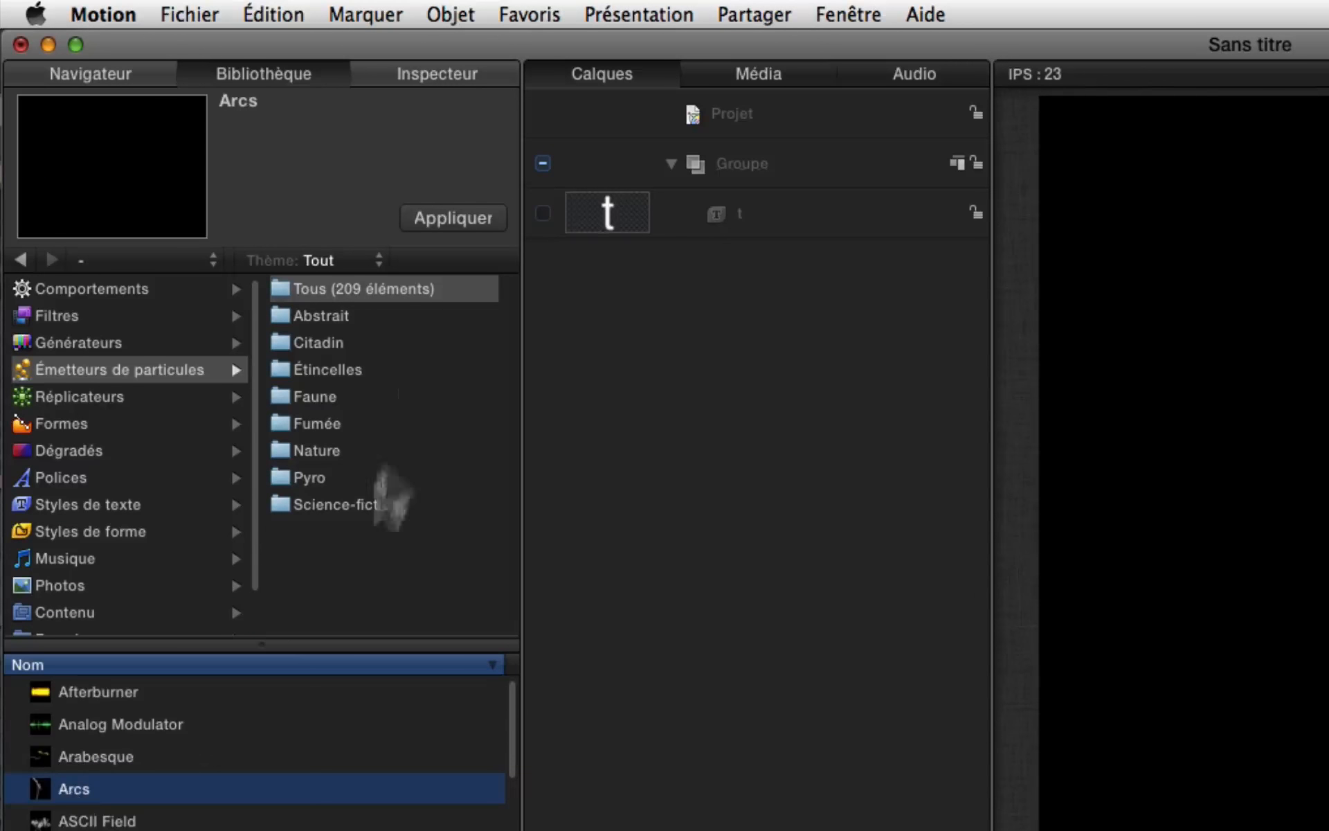
{"action": "left_click", "coordinate": [330, 317]}
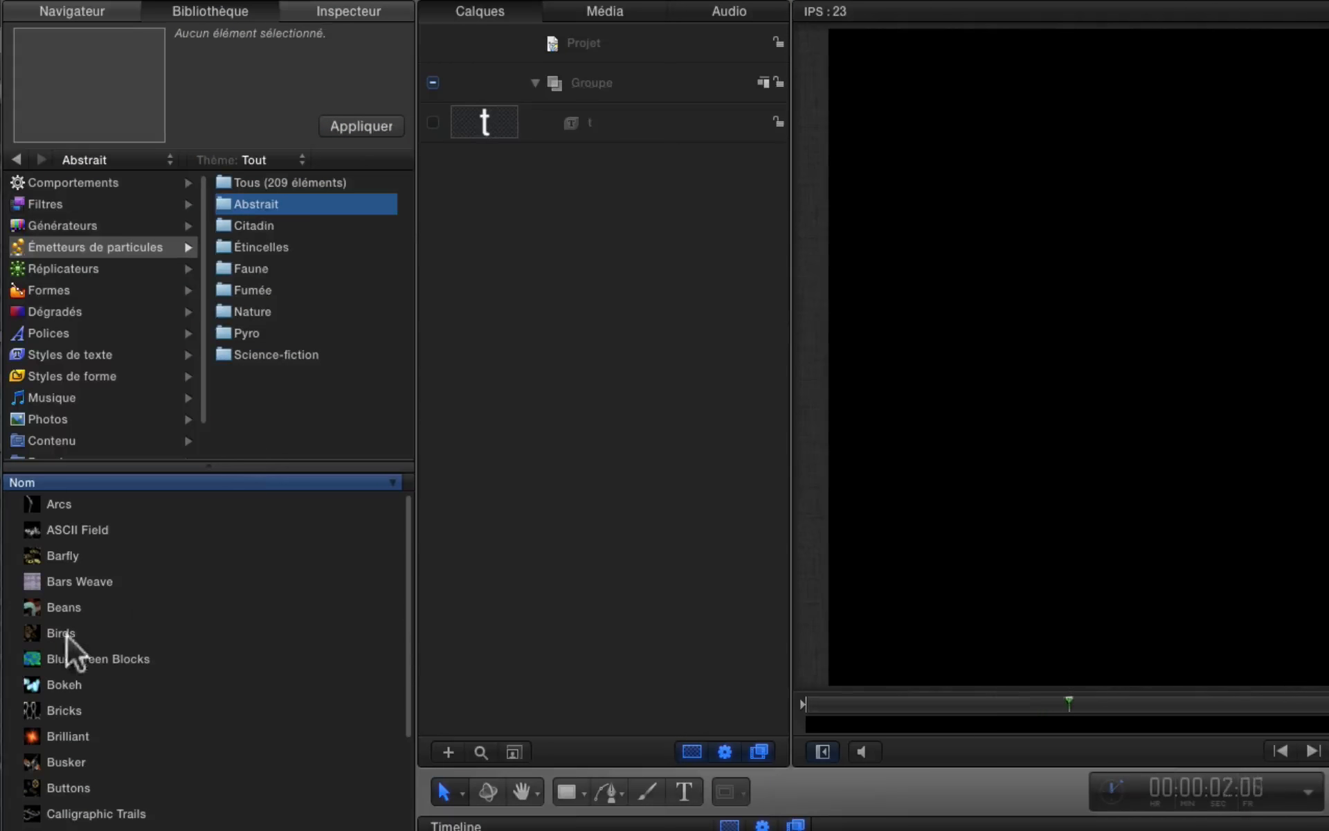
{"action": "left_click", "coordinate": [62, 656]}
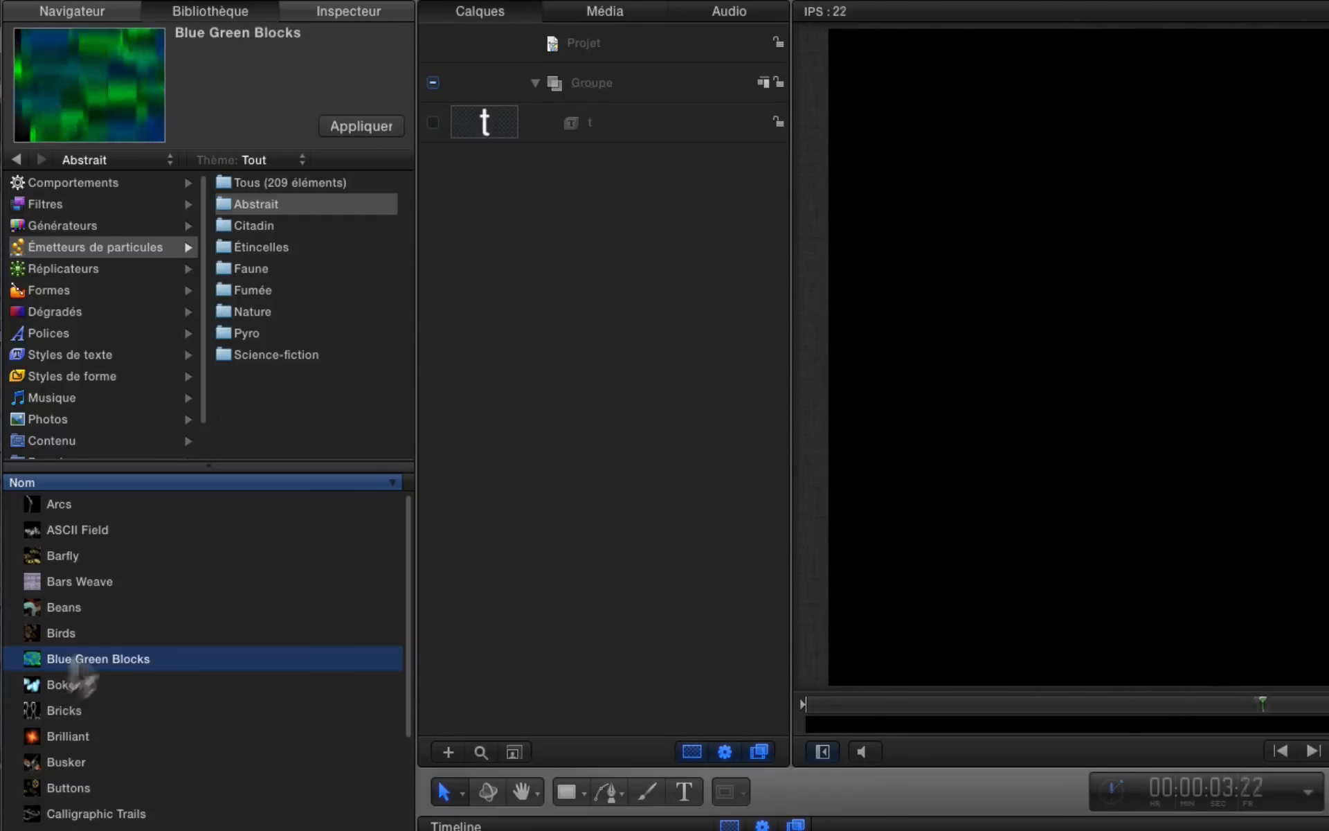
{"action": "left_click", "coordinate": [245, 225]}
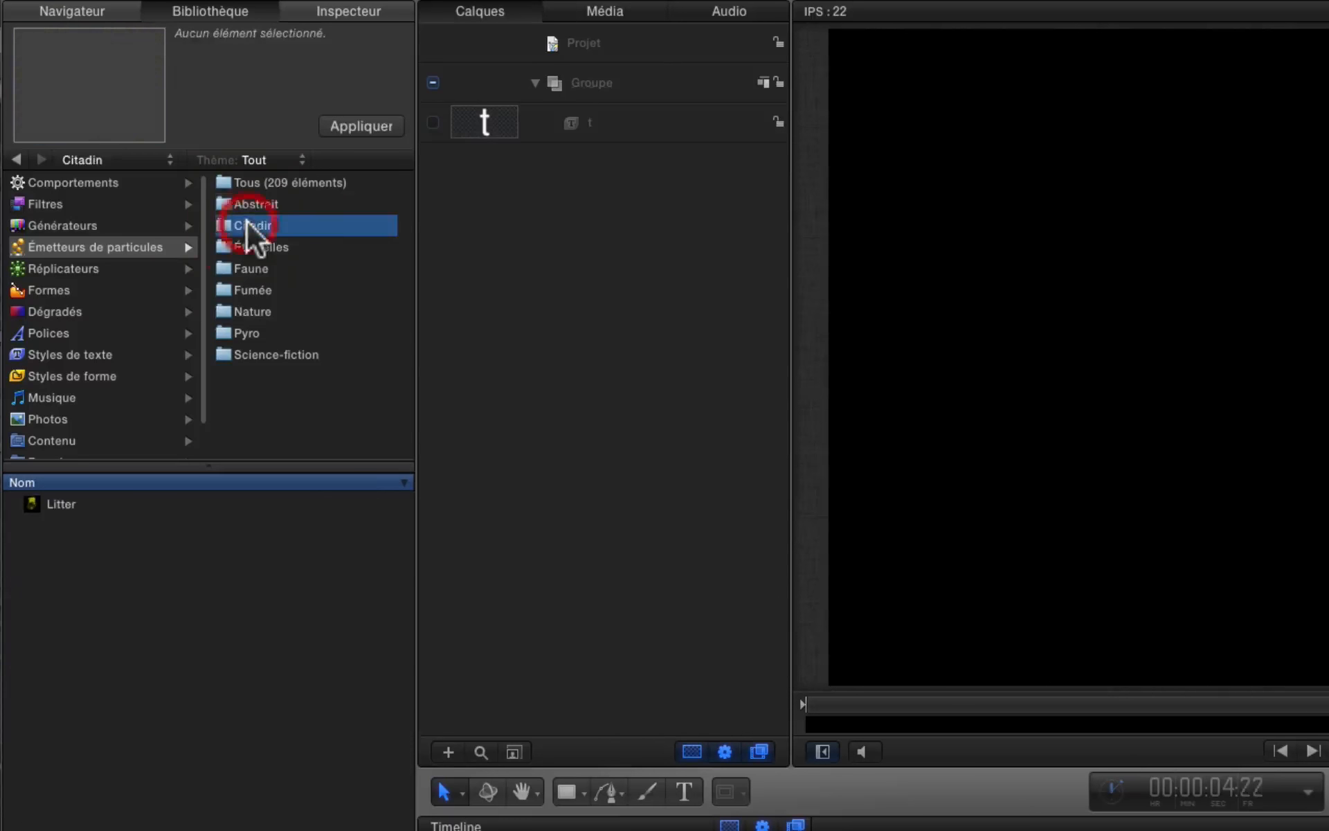
{"action": "left_click", "coordinate": [23, 505]}
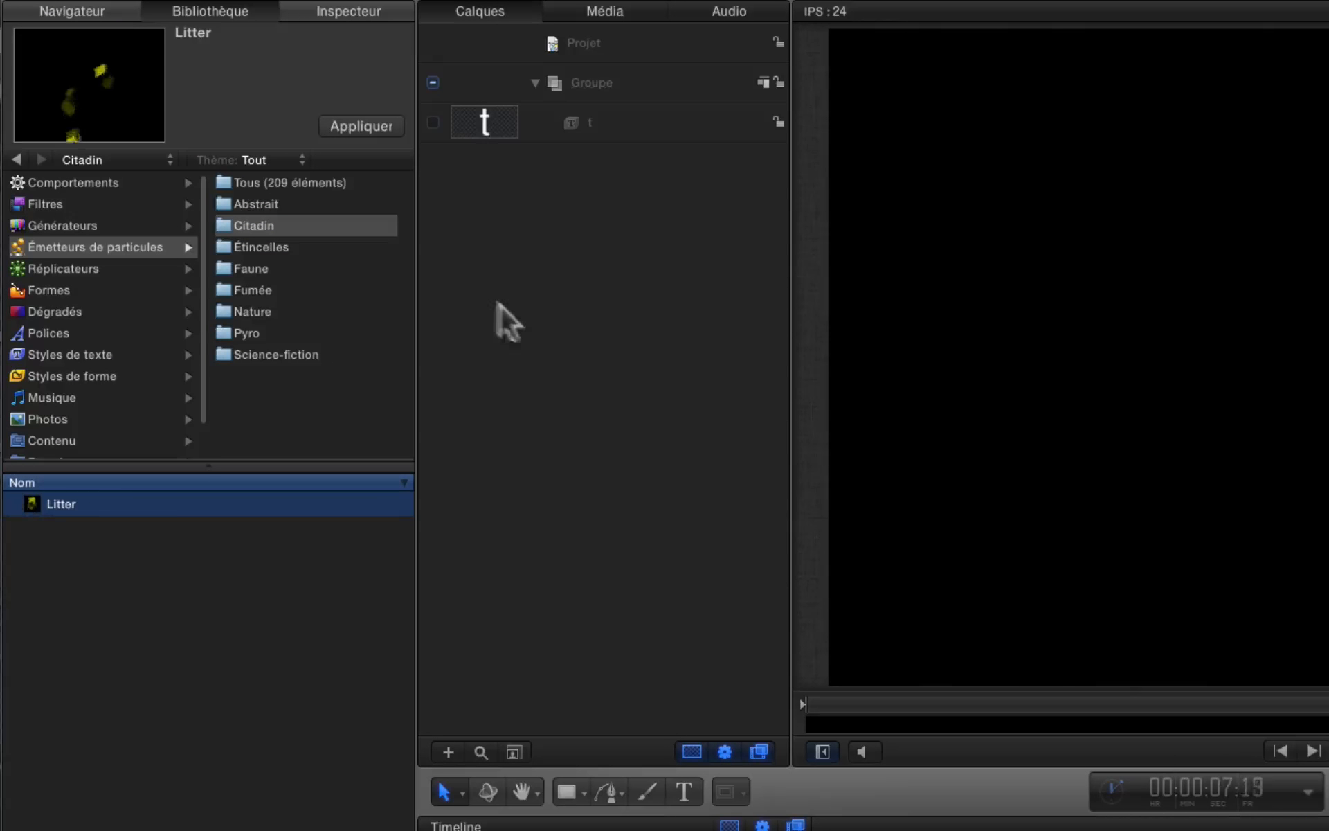
- Preview Magic Source and Crazy Weightless Sparks in Étincelles, and Feather Blower in Faune
{"action": "left_click", "coordinate": [268, 247]}
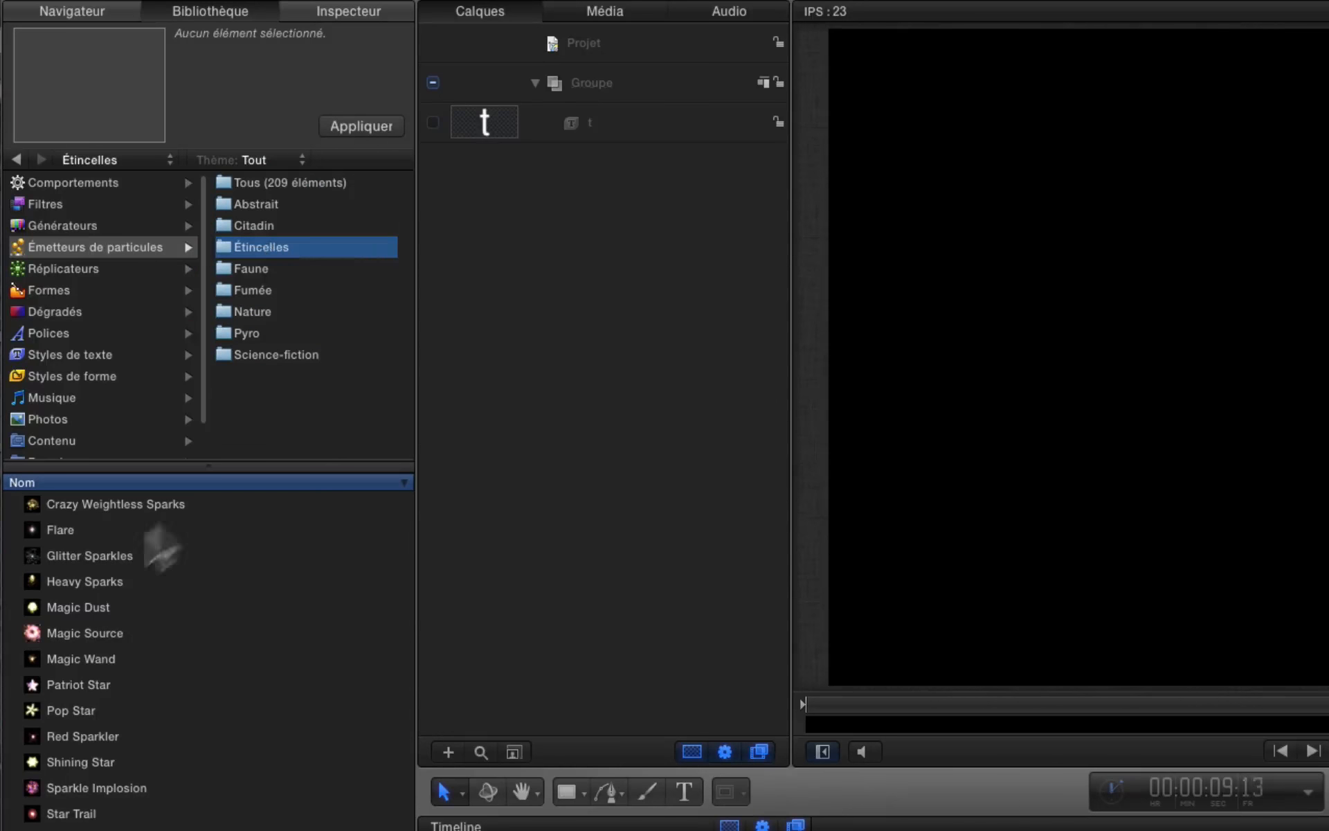
{"action": "left_click", "coordinate": [89, 633]}
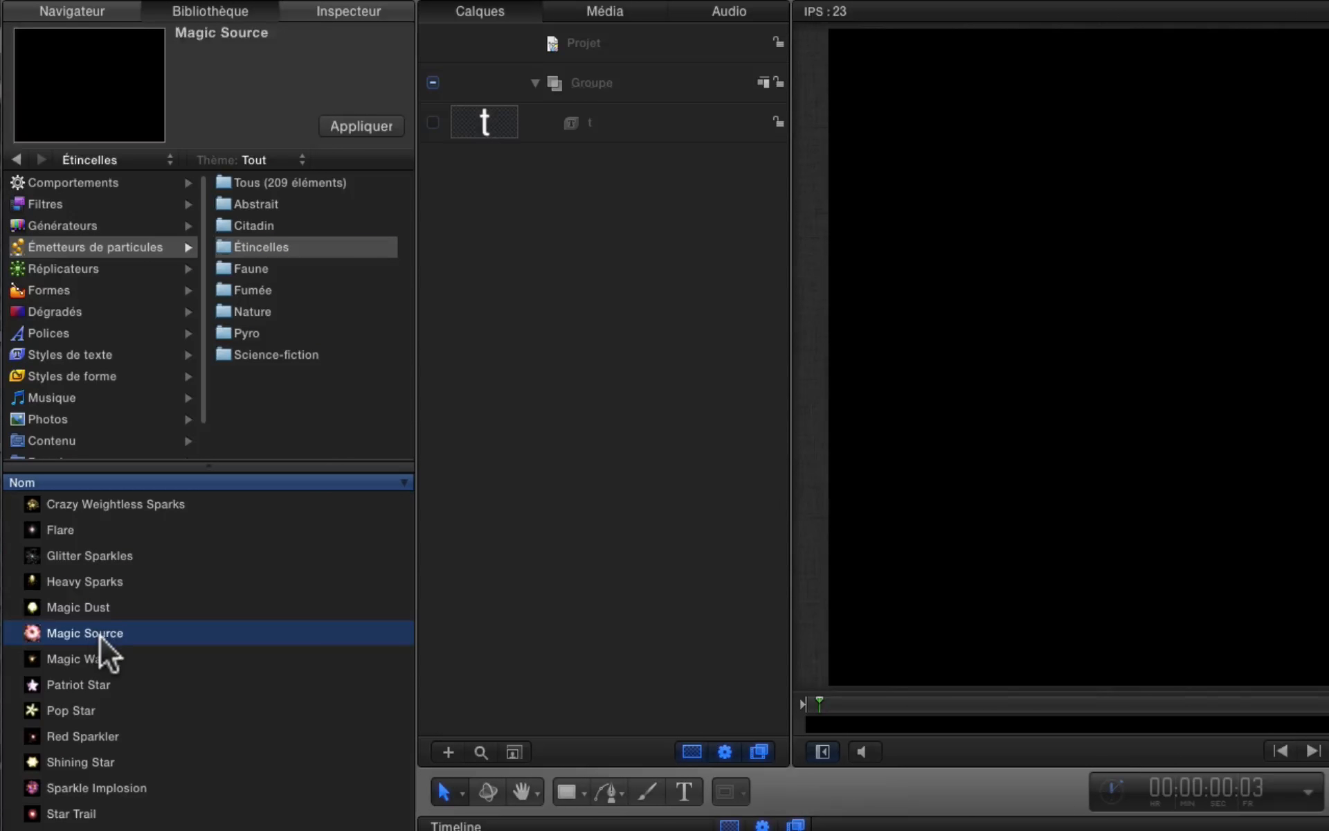
{"action": "left_click", "coordinate": [90, 504]}
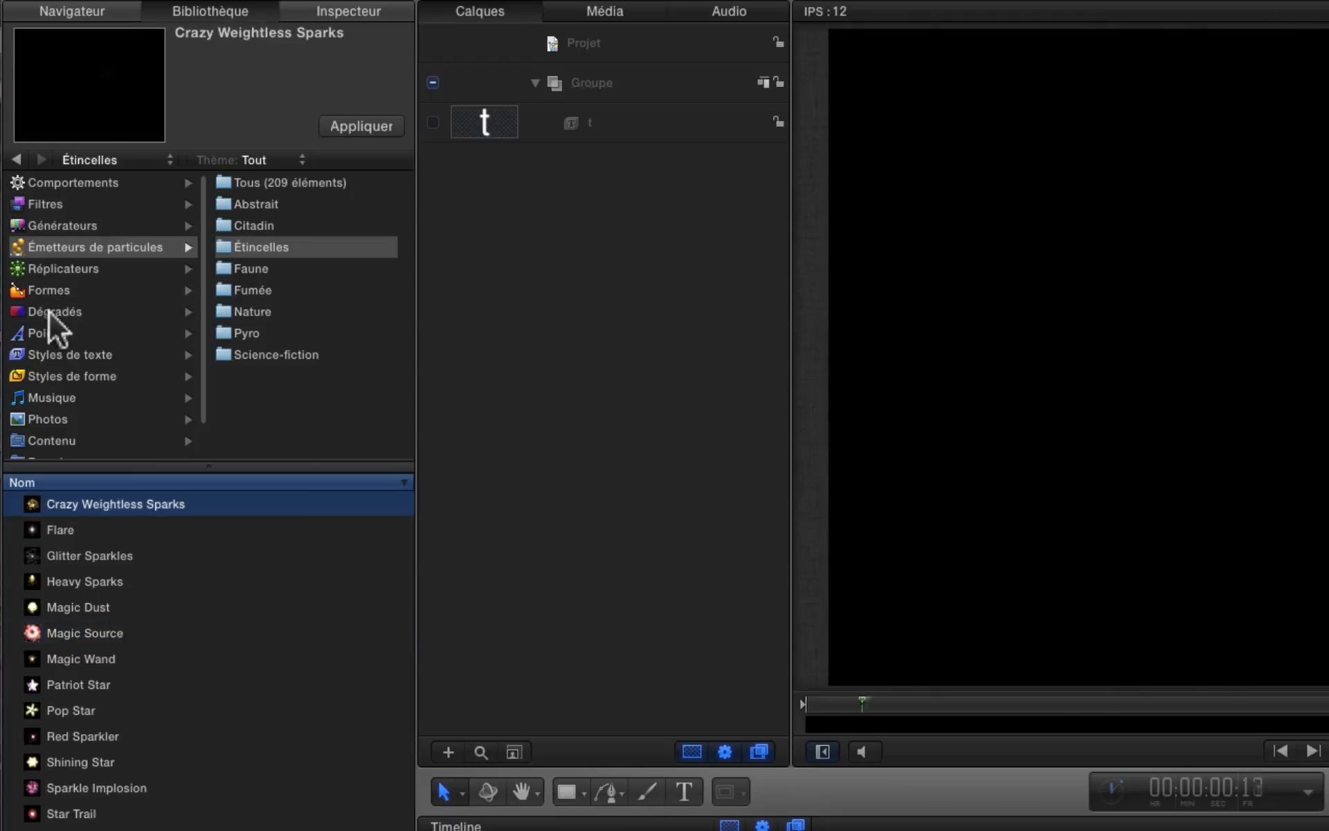
{"action": "left_click", "coordinate": [223, 268]}
{"action": "left_click", "coordinate": [42, 555]}
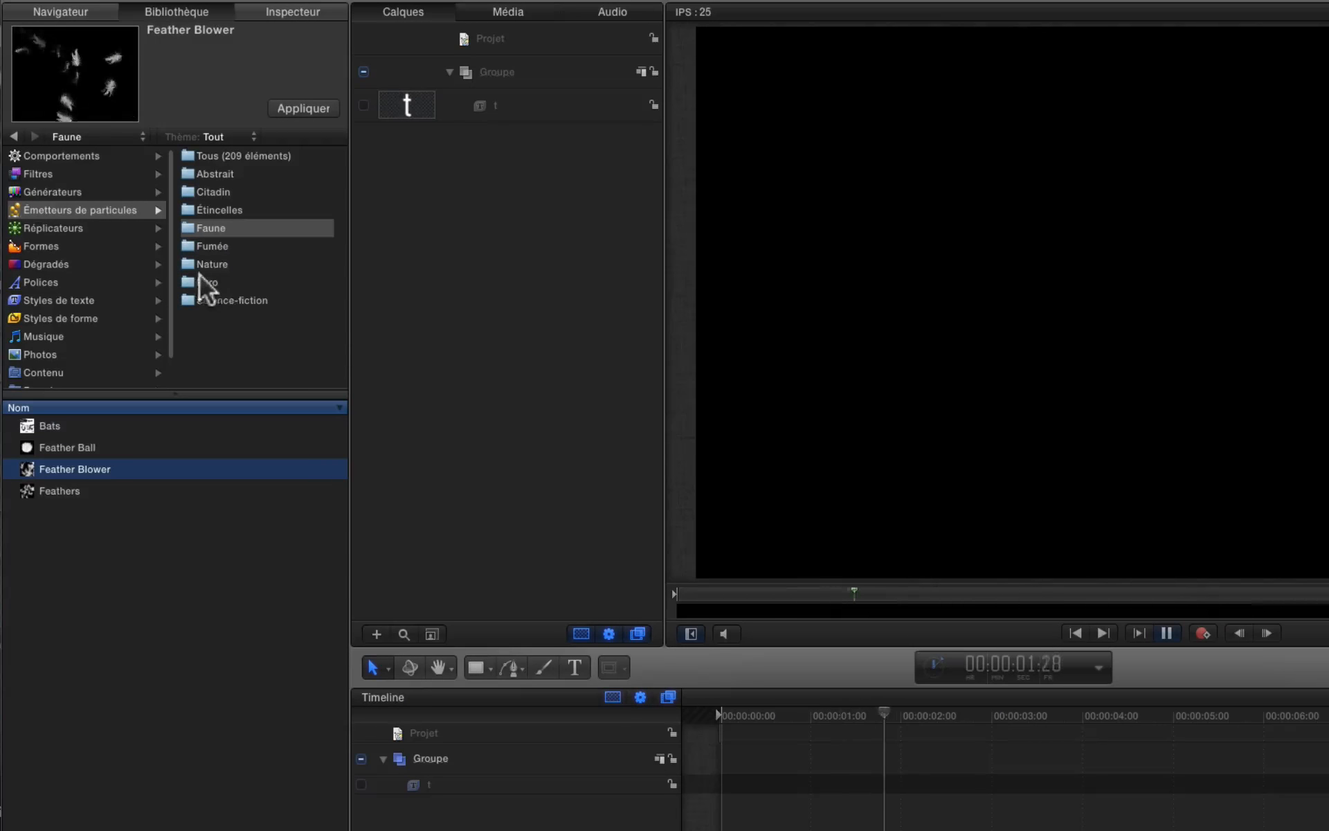
- Preview Gravity Motor in the Science-fiction presets and add the Gravity Phone emitter to the project
{"action": "left_click", "coordinate": [194, 293]}
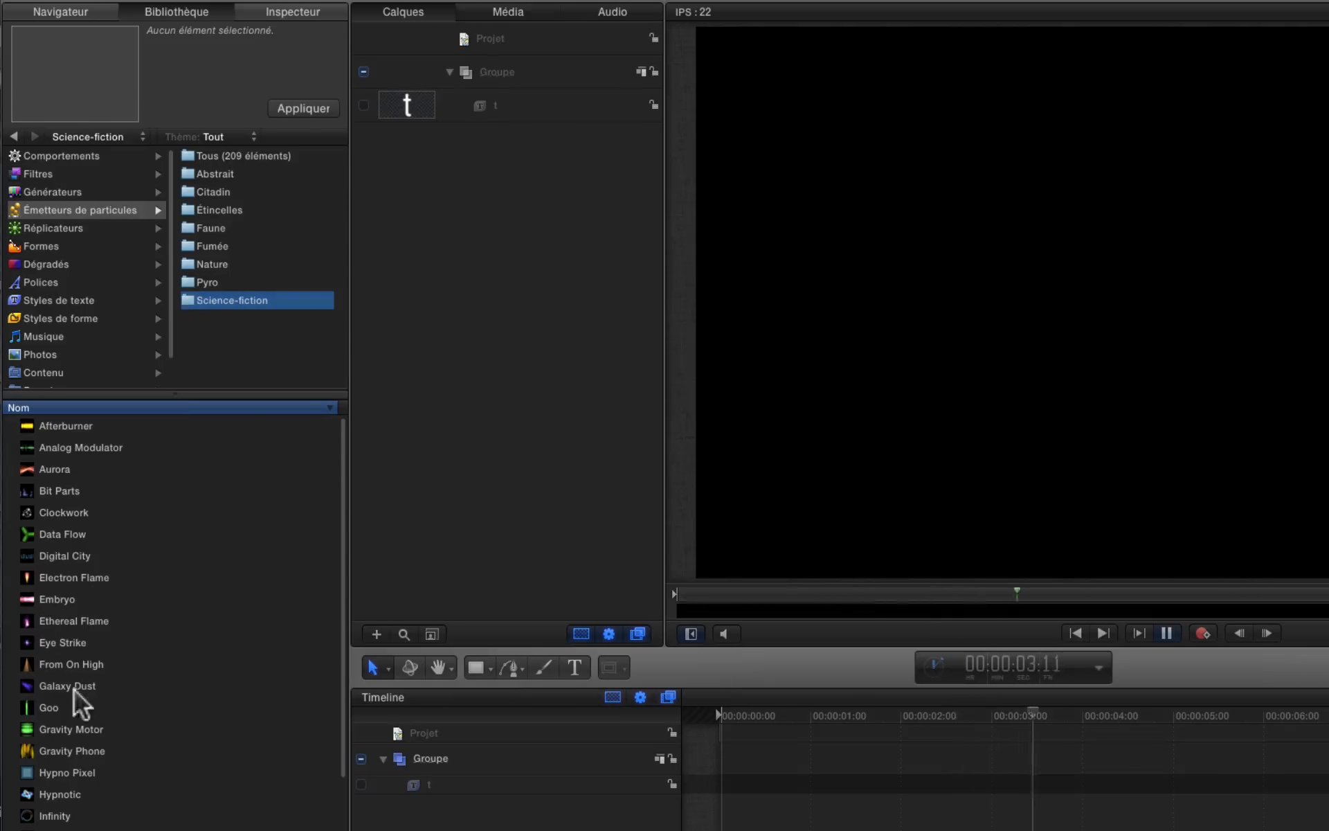
{"action": "left_click", "coordinate": [56, 729]}
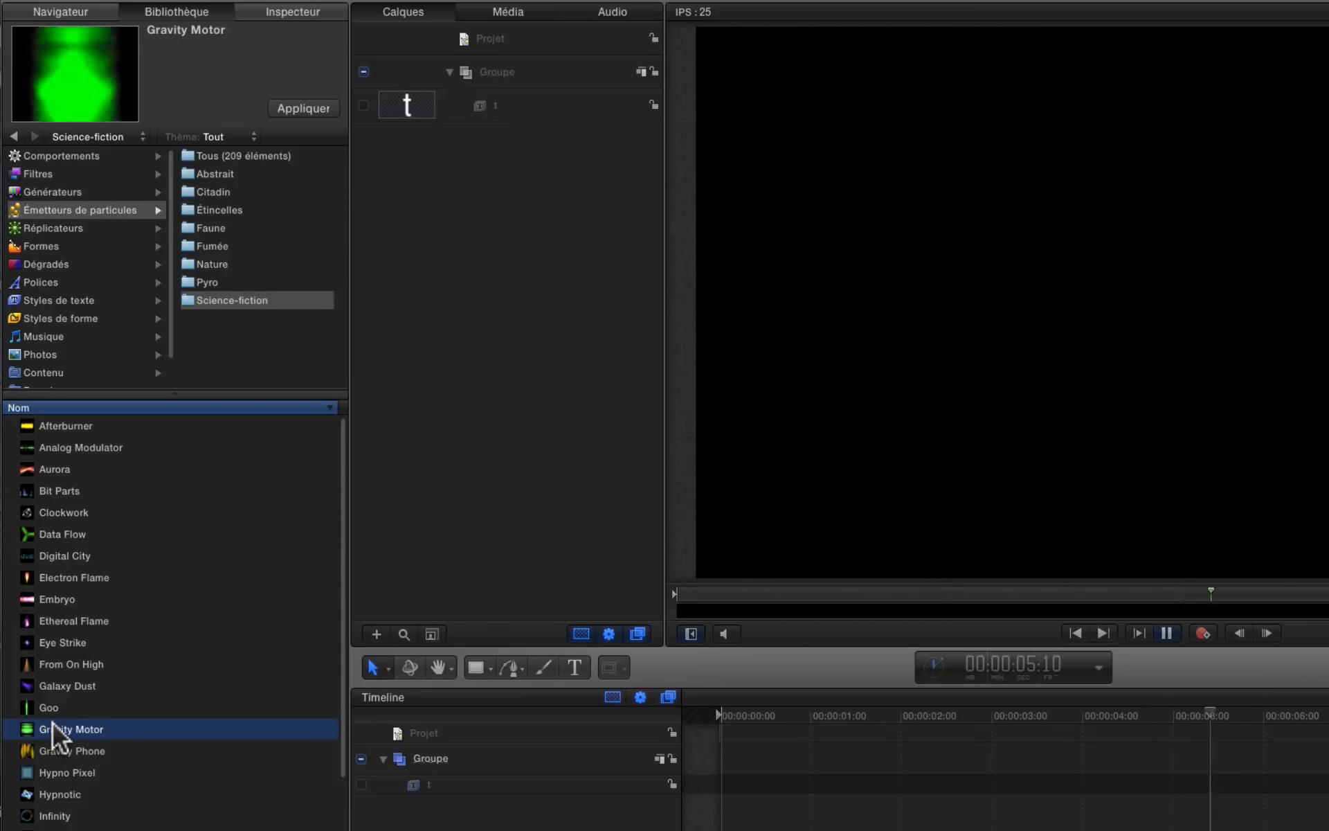
{"action": "left_click", "coordinate": [68, 751]}
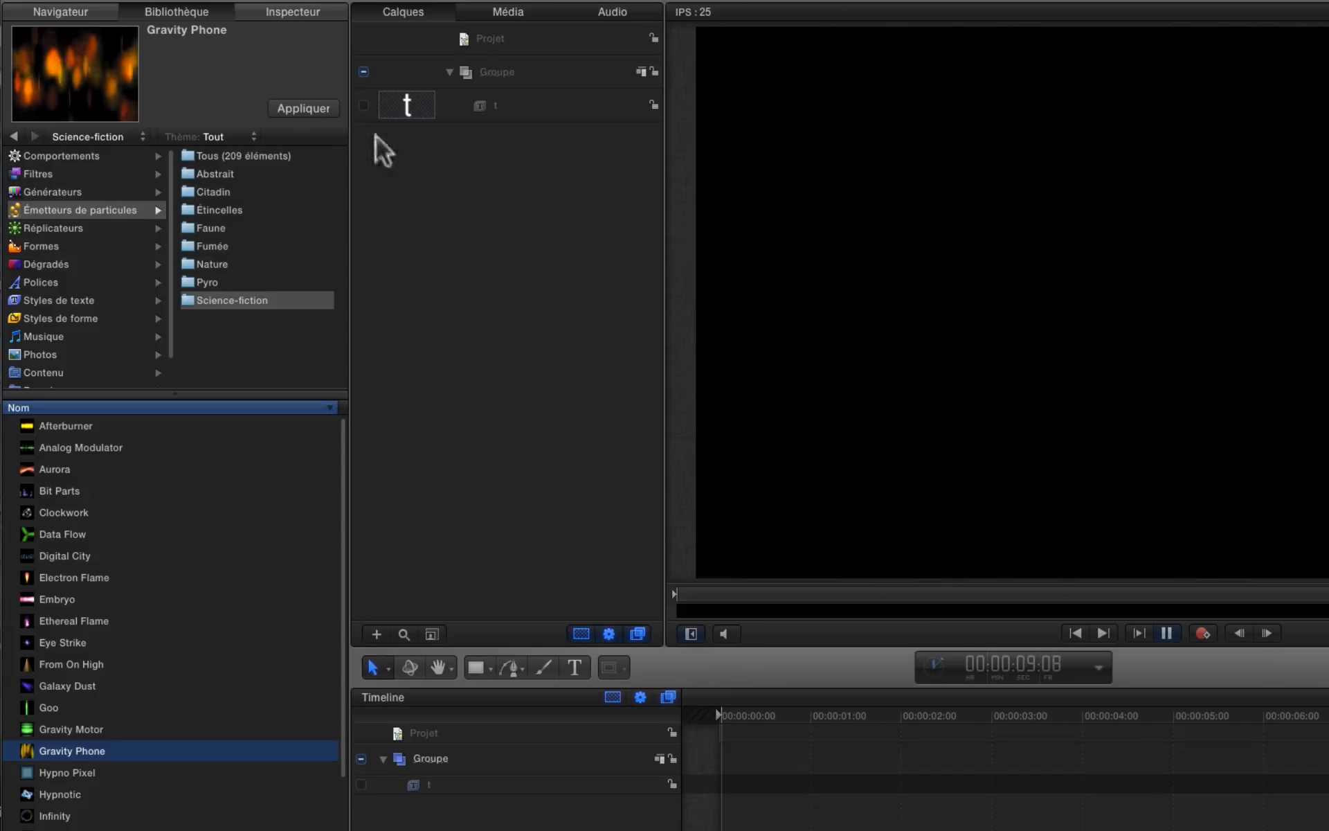
{"action": "left_click", "coordinate": [299, 106]}
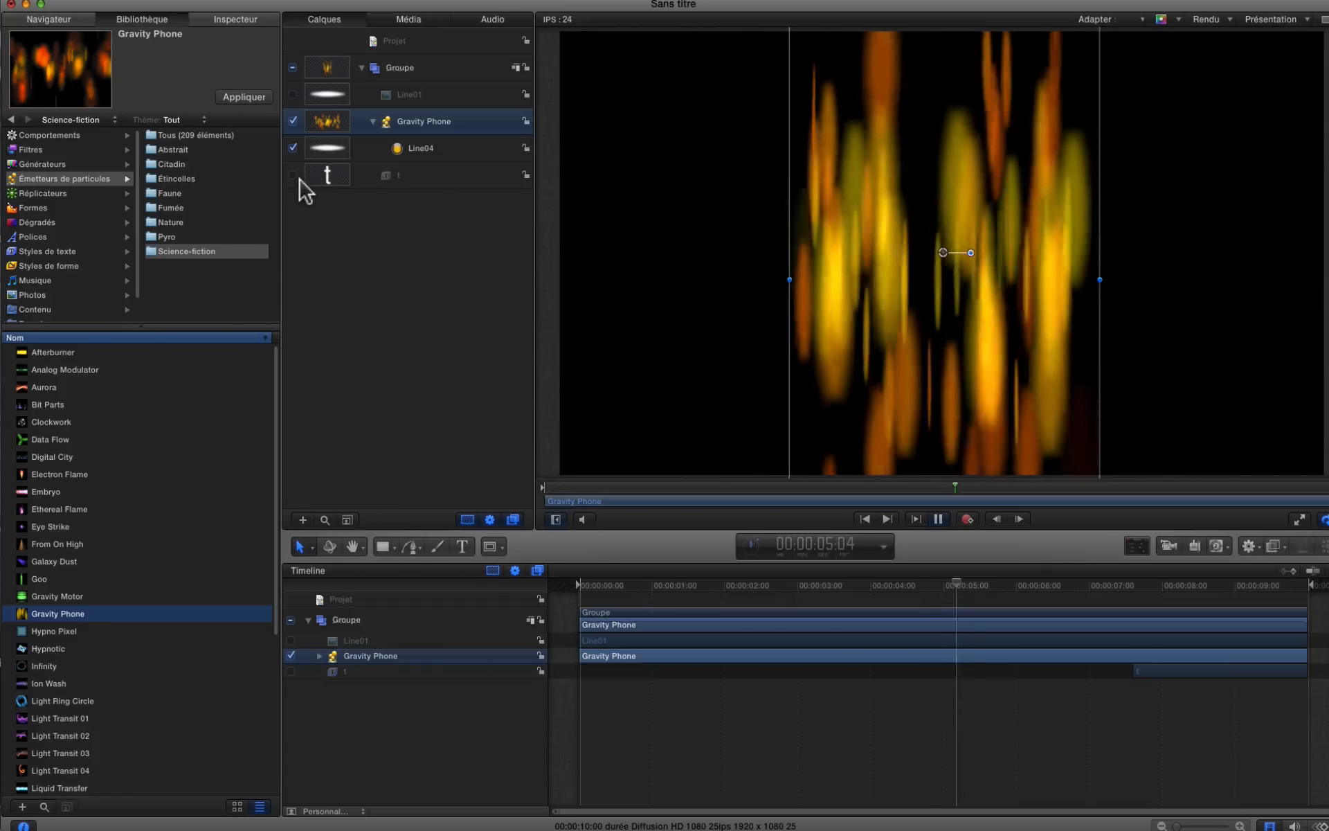
- Collapse the Gravity Phone emitter, examine its emitter settings and briefly reveal its Line01 source layer on the canvas
{"action": "left_click", "coordinate": [373, 121]}
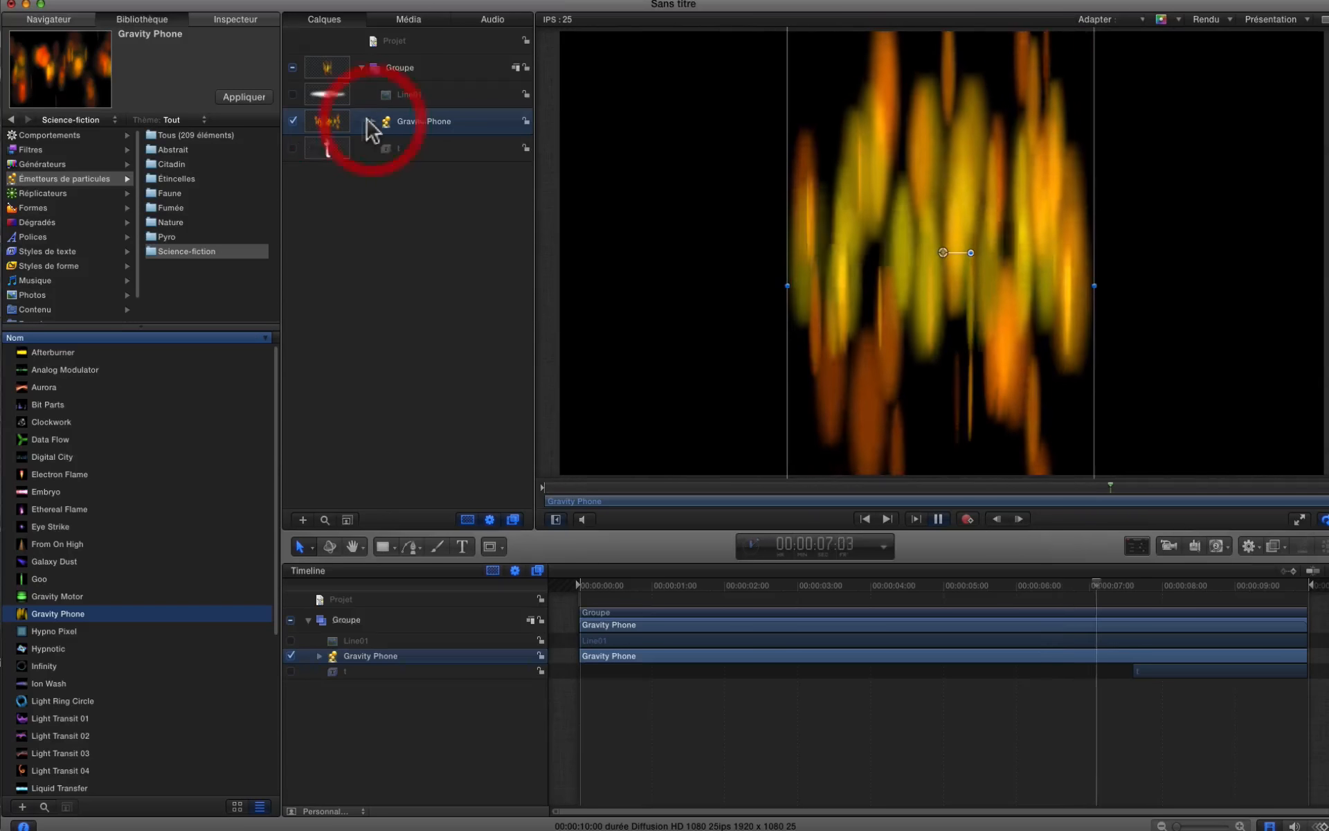
{"action": "left_click", "coordinate": [213, 18]}
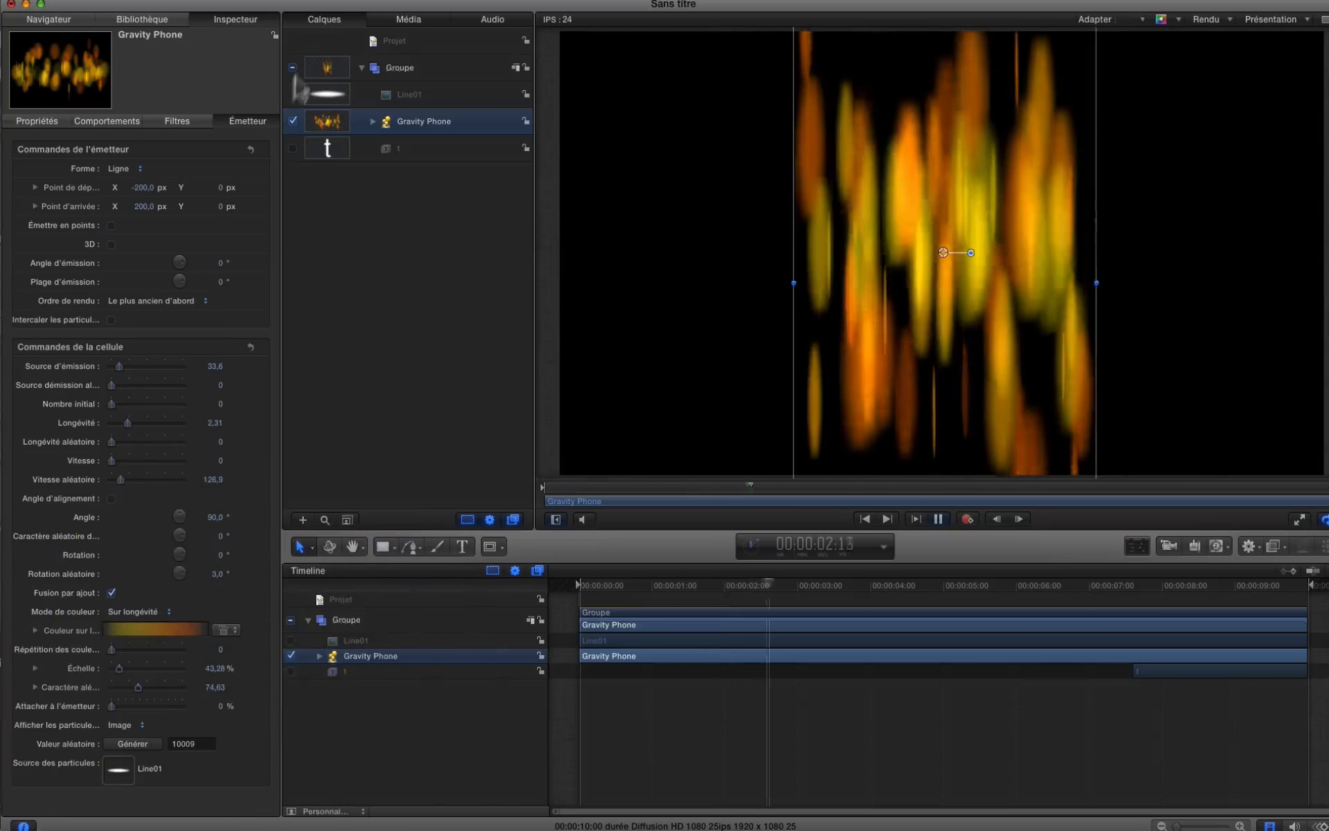
{"action": "left_click", "coordinate": [291, 94]}
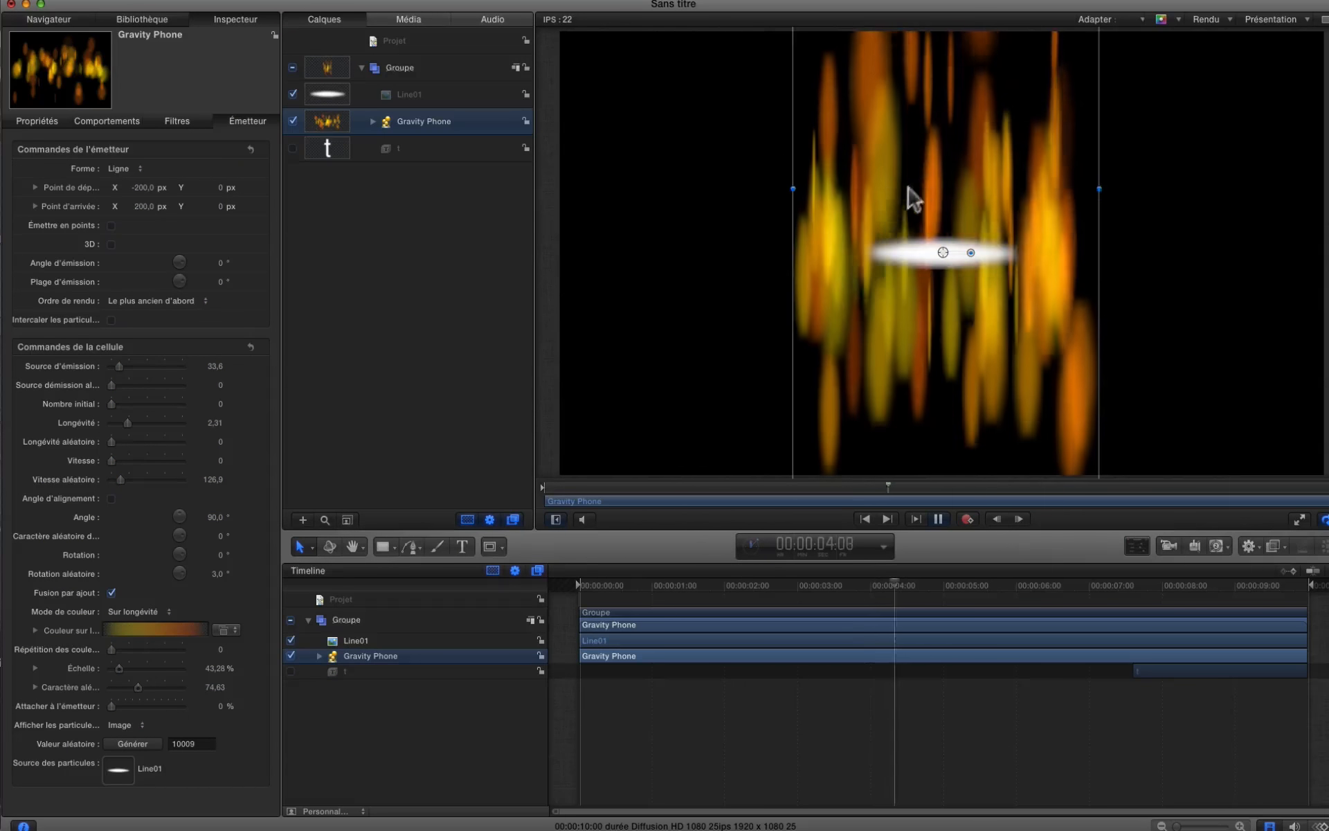
{"action": "left_click", "coordinate": [292, 95]}
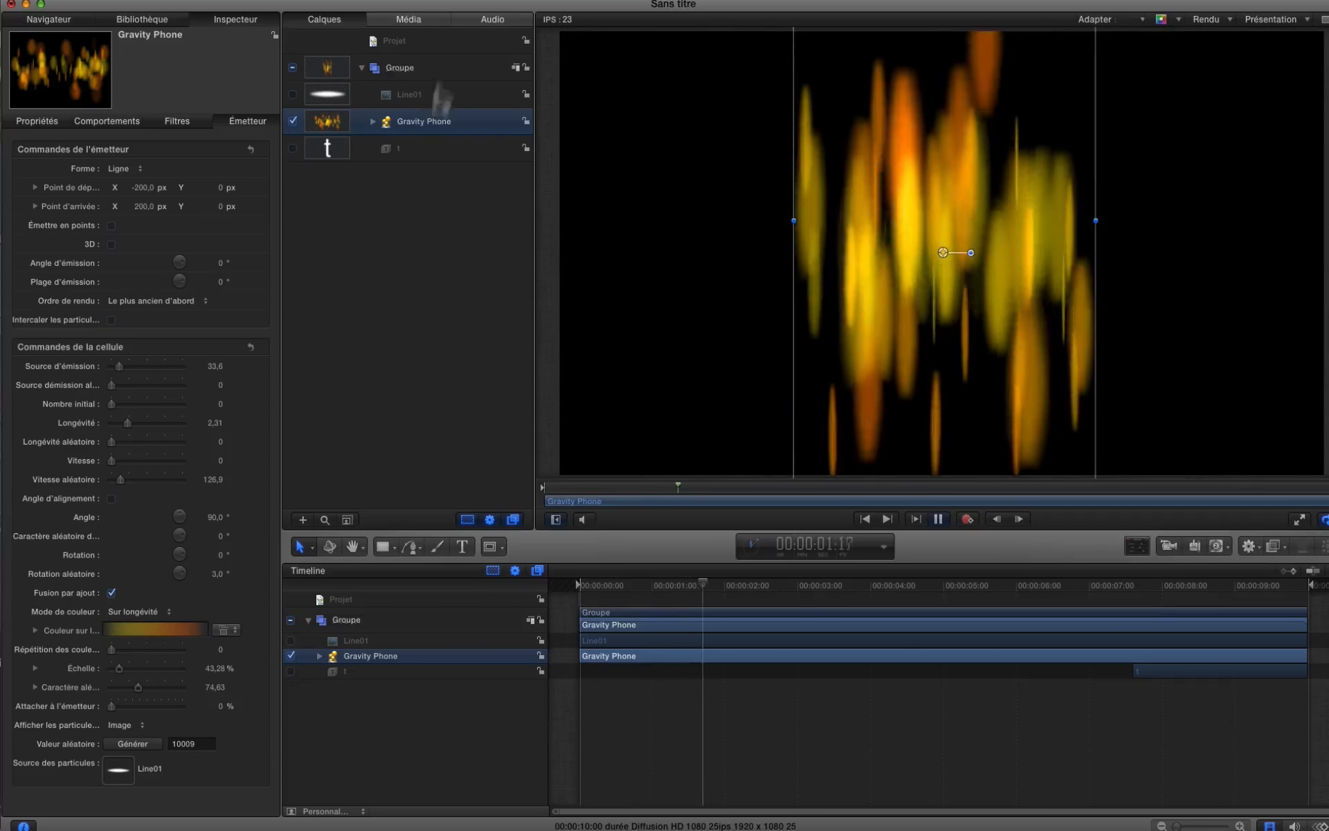
- Show the floating emitter controls and give Gravity Phone Source d'émission 136, Longévité 2,44, Échelle 0, Angle d'émission 59,3° and Plage d'émission 280,58°
{"action": "left_click", "coordinate": [452, 2]}
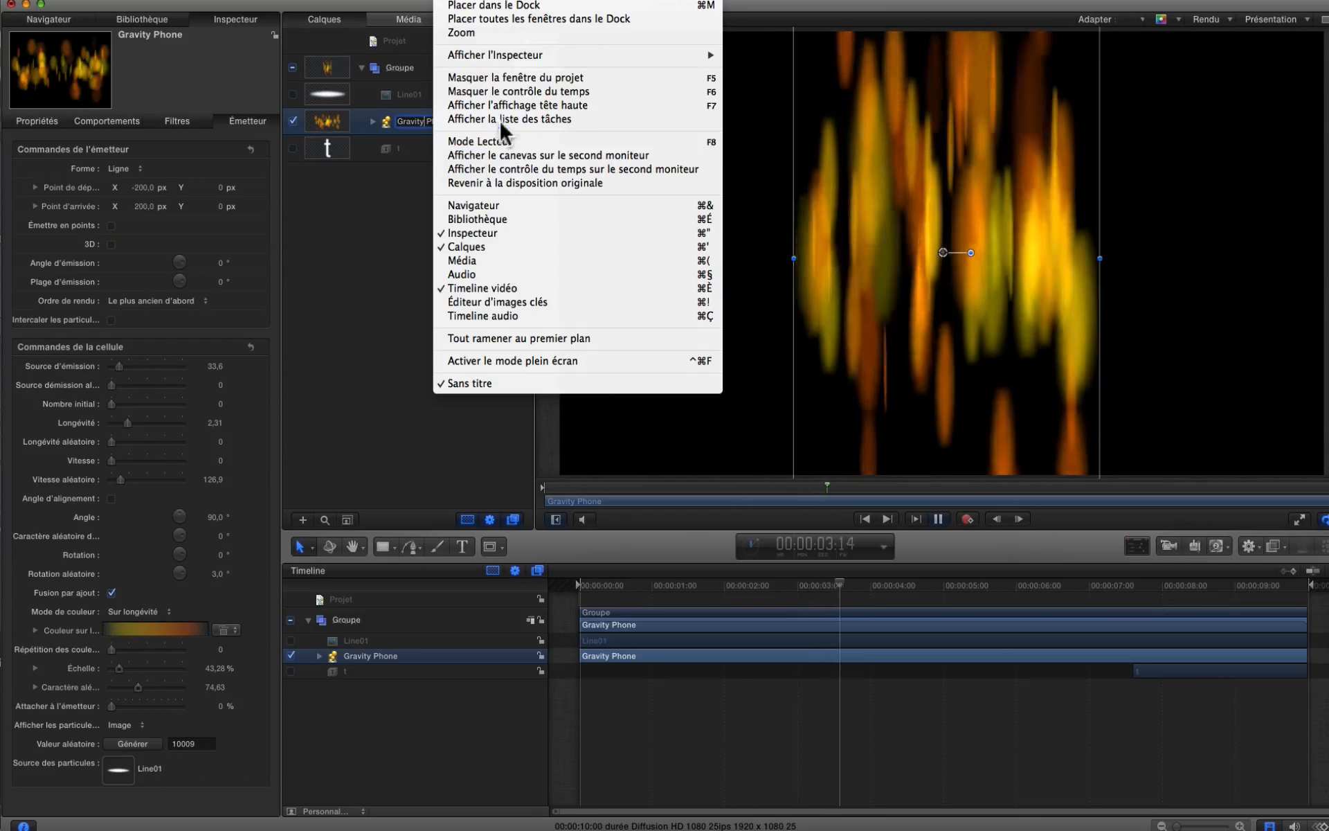
{"action": "left_click", "coordinate": [505, 109]}
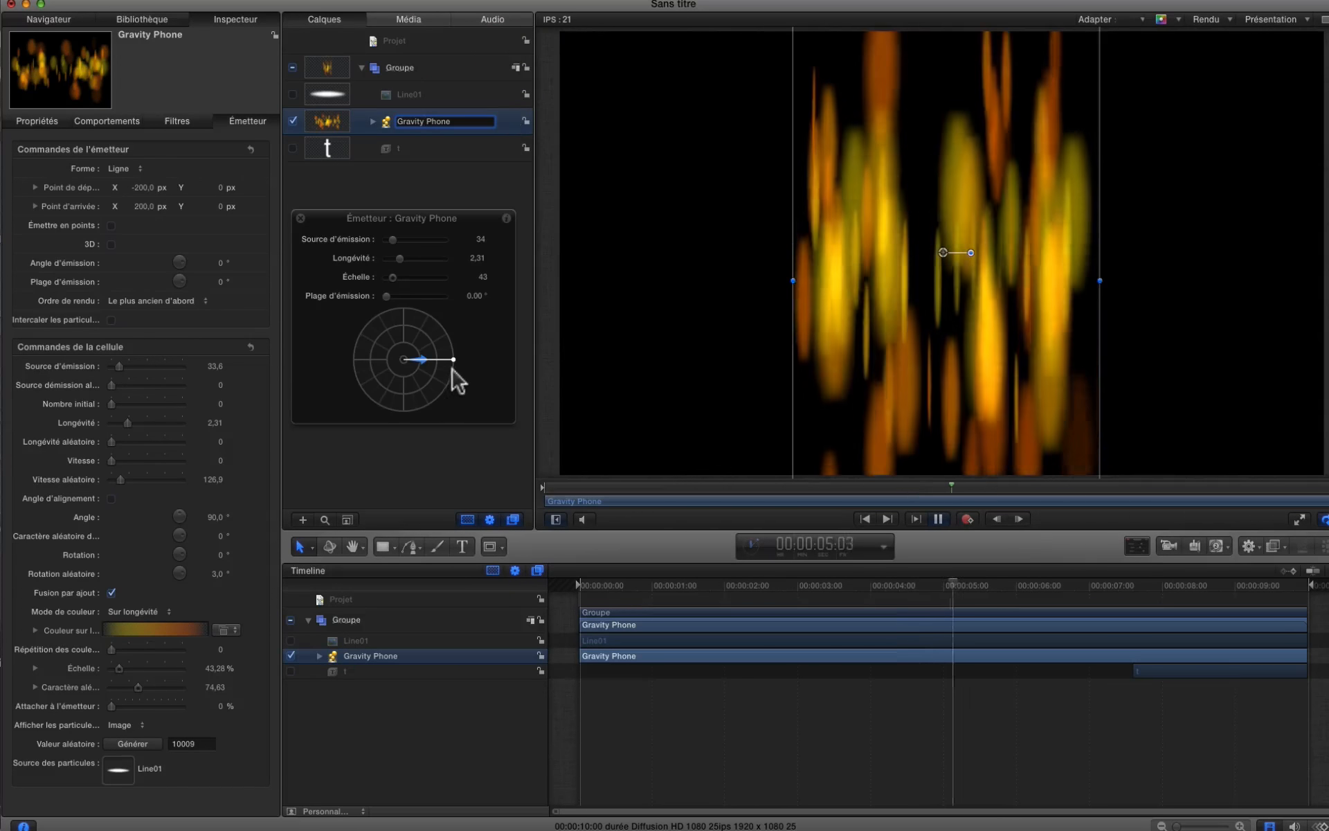
{"action": "left_click_drag", "start_coordinate": [454, 360], "coordinate": [358, 402]}
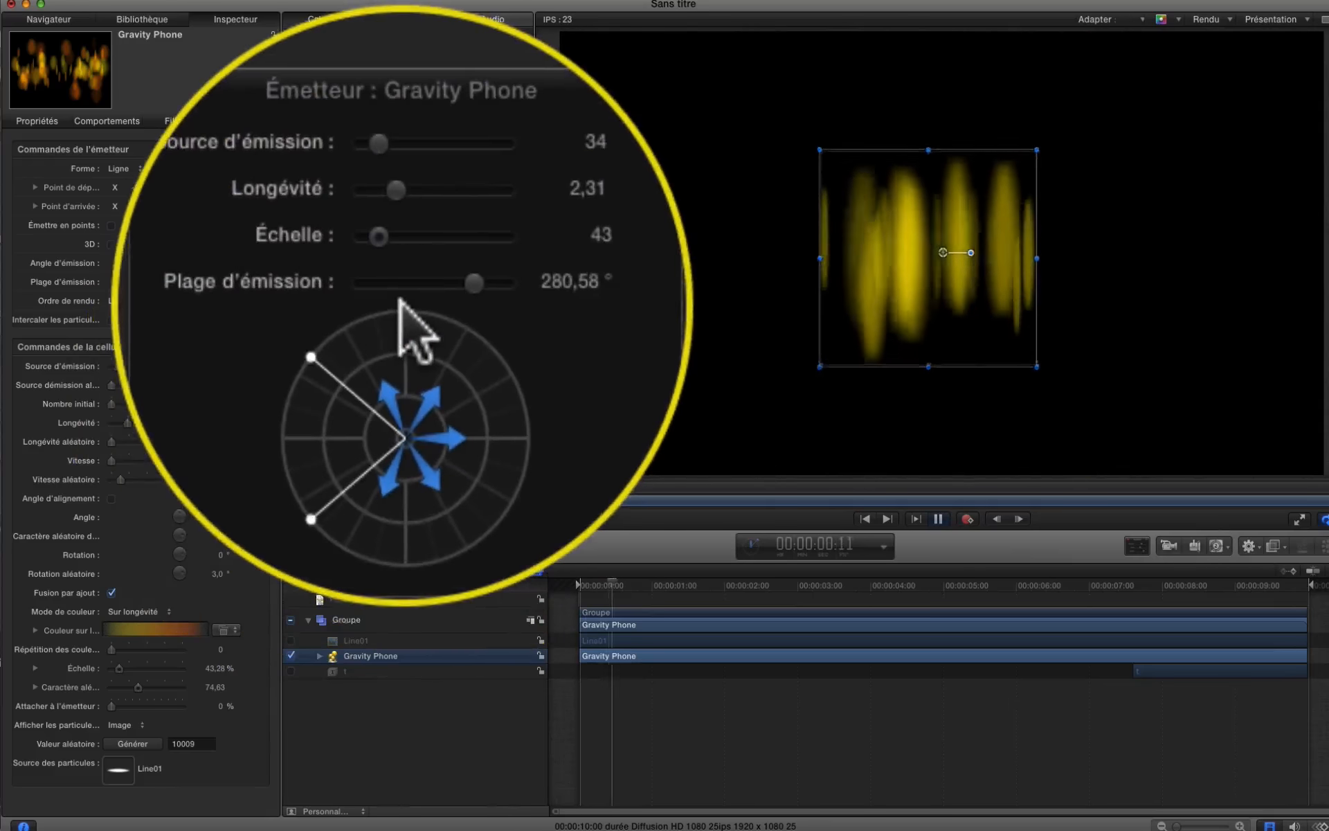
{"action": "left_click_drag", "start_coordinate": [421, 347], "coordinate": [417, 324]}
{"action": "mouse_move", "coordinate": [391, 270]}
{"action": "left_mouse_down"}
{"action": "mouse_move", "coordinate": [418, 272]}
{"action": "mouse_move", "coordinate": [380, 272]}
{"action": "mouse_move", "coordinate": [400, 277]}
{"action": "left_mouse_up"}
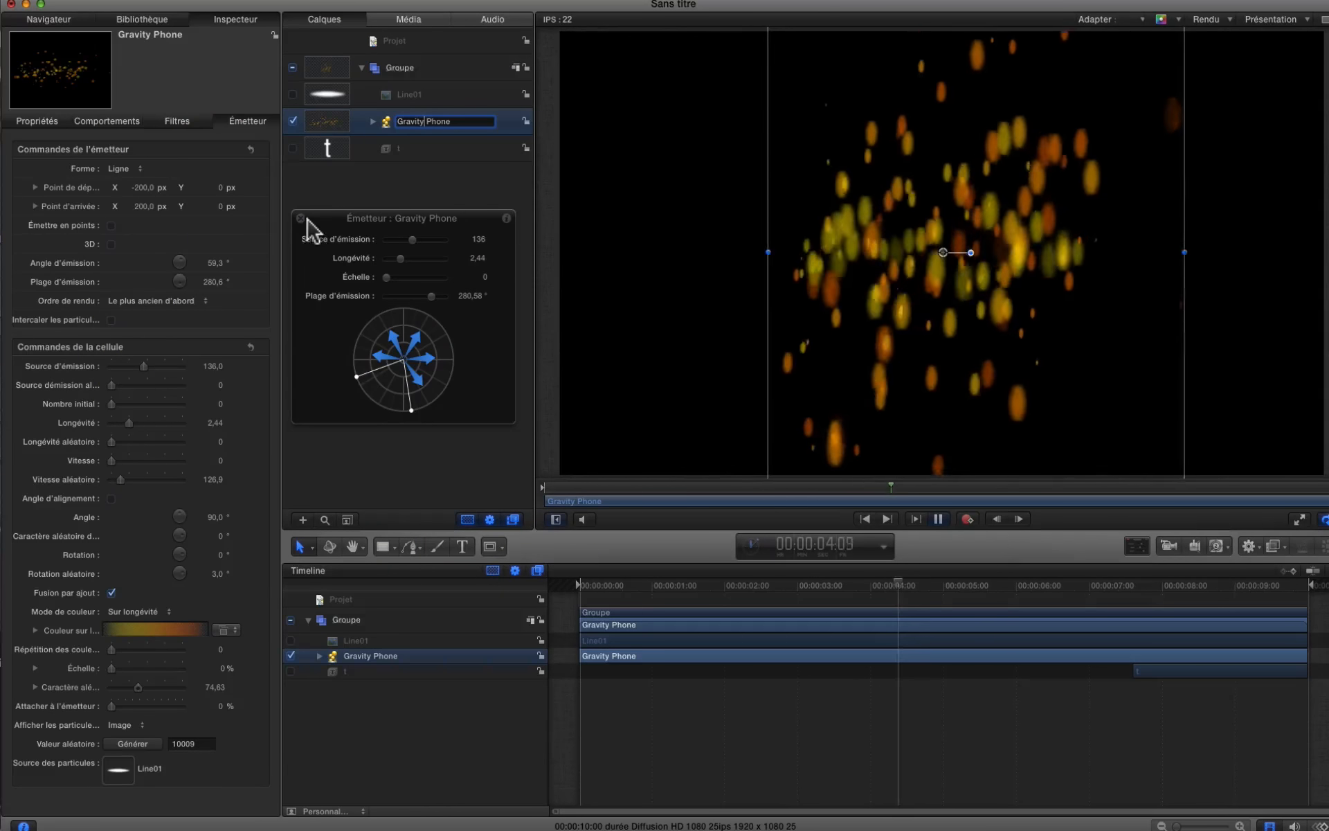
- Hide the Gravity Phone emitter and add the Science-fiction preset Star In after previewing Sound Check
{"action": "left_click", "coordinate": [142, 19]}
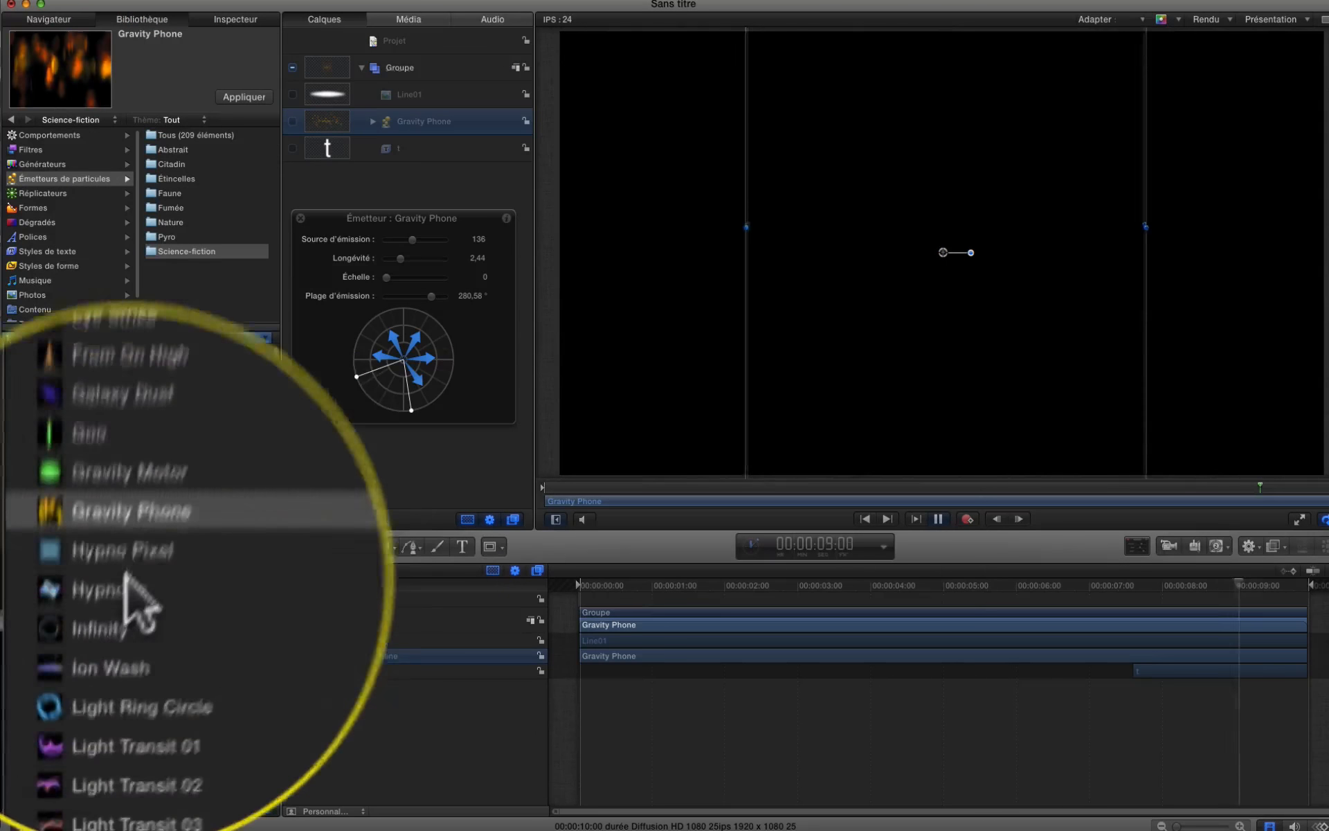
{"action": "scroll", "coordinate": [142, 548], "scroll_direction": "down", "scroll_amount": 8}
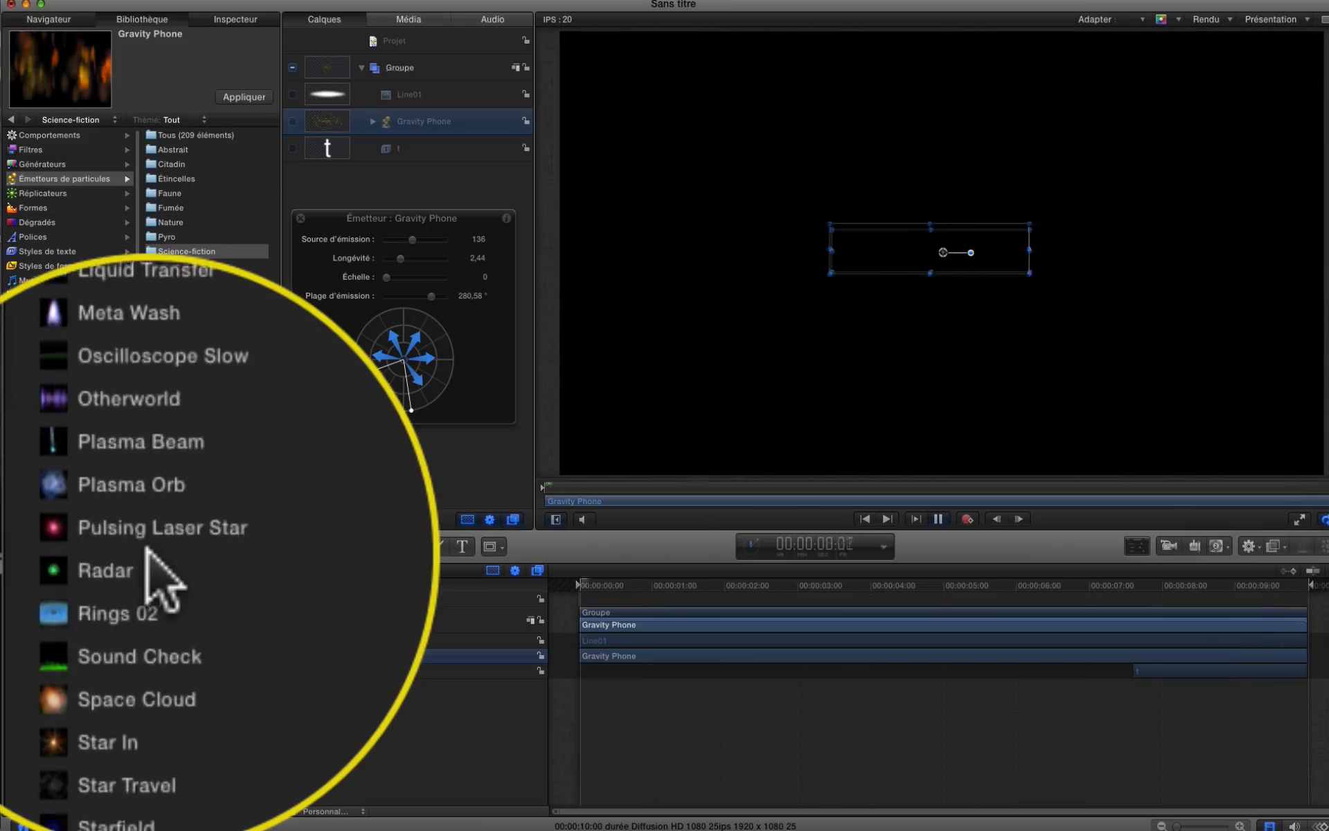
{"action": "left_click", "coordinate": [52, 700]}
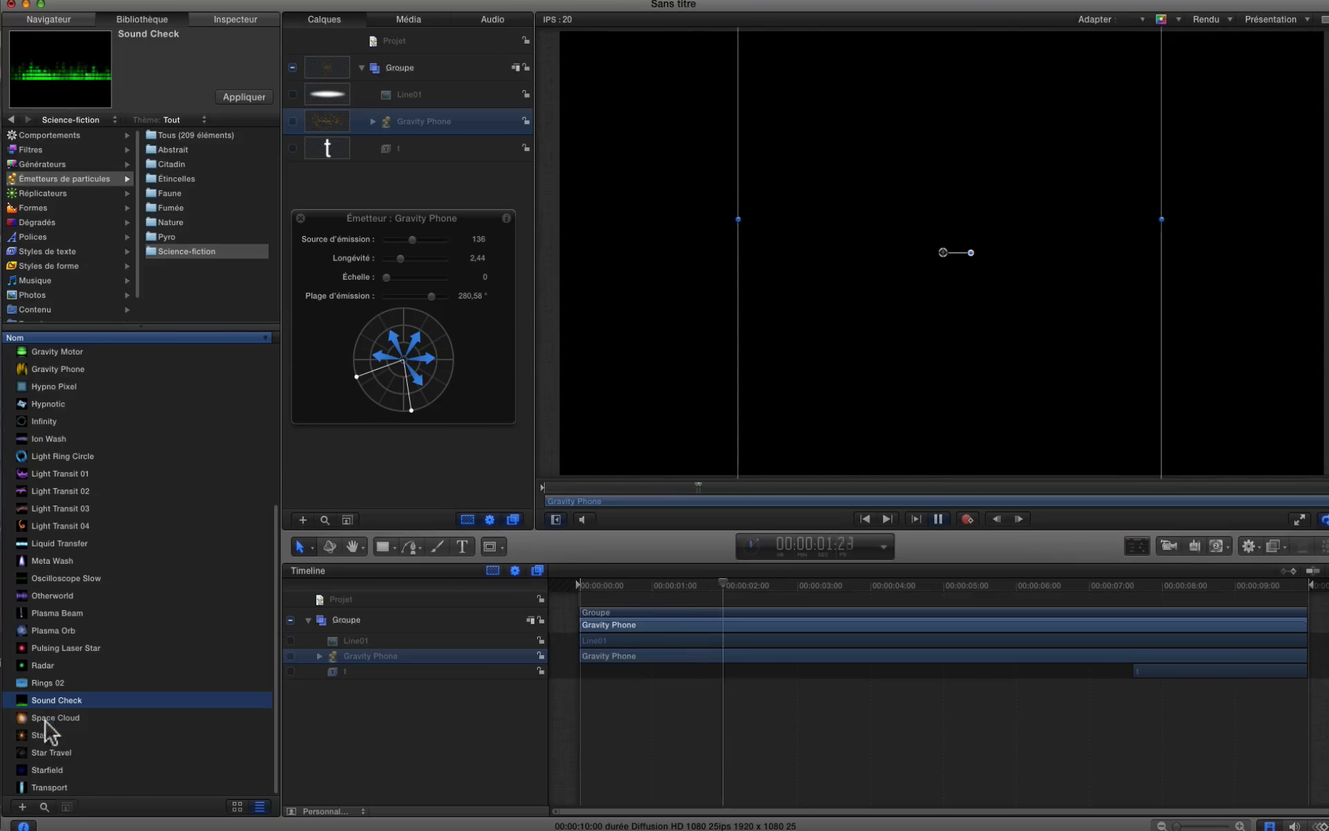
{"action": "left_click", "coordinate": [43, 734]}
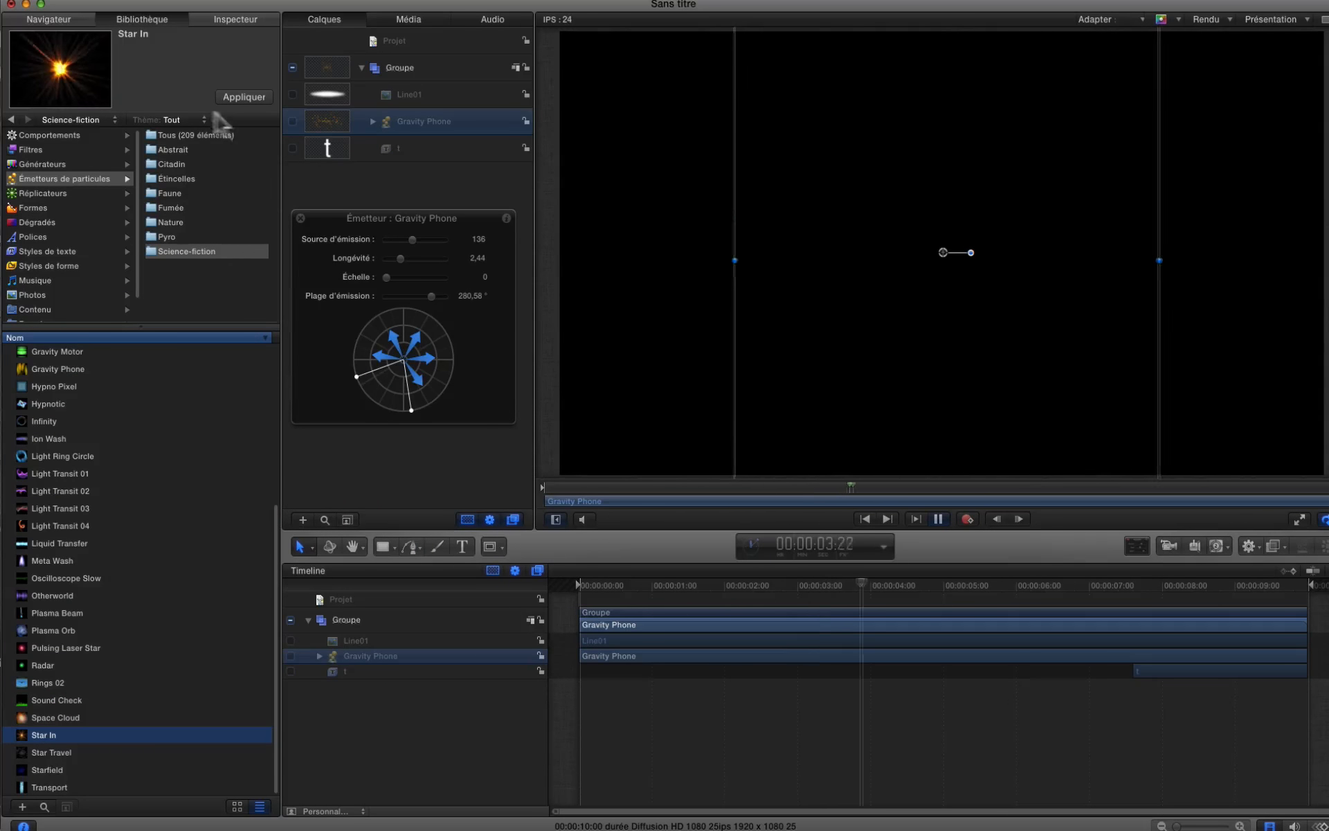
{"action": "left_click", "coordinate": [238, 95]}
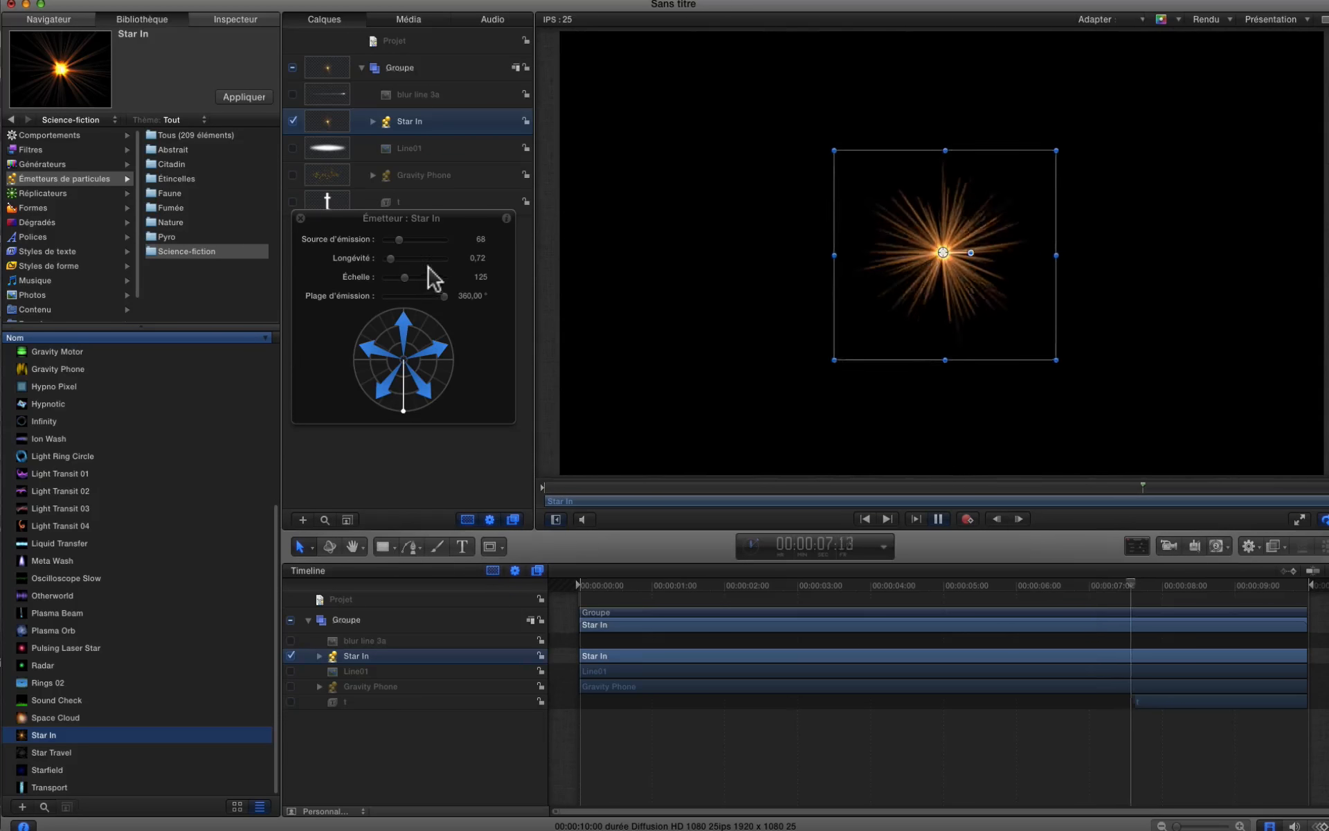
- Try Star In with Source d'émission 240, Longévité 6,96 and Échelle 203, varying Plage d'émission through 121,95°, 196,65° and 15,59°
{"action": "left_click", "coordinate": [419, 119]}
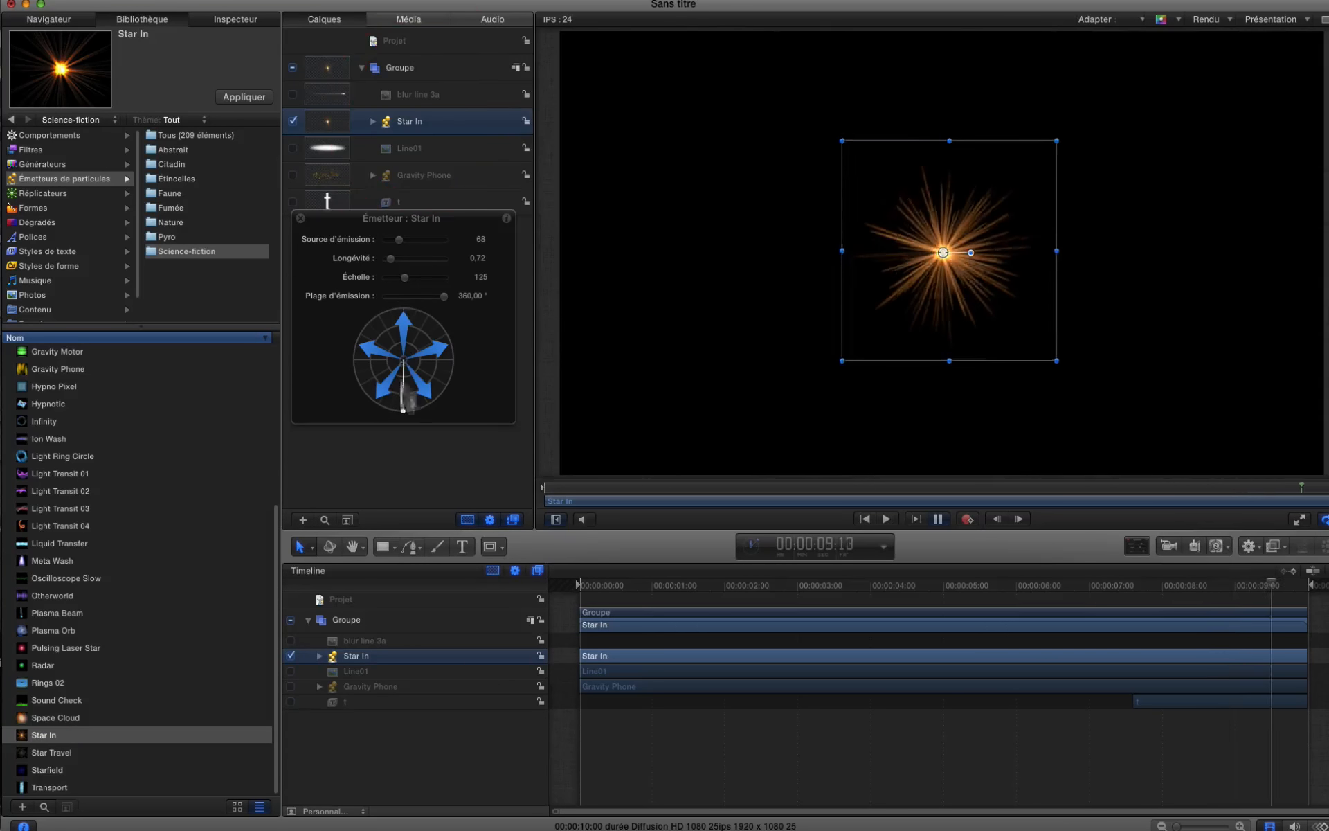
{"action": "left_click_drag", "start_coordinate": [405, 413], "coordinate": [447, 334]}
{"action": "left_click", "coordinate": [427, 258]}
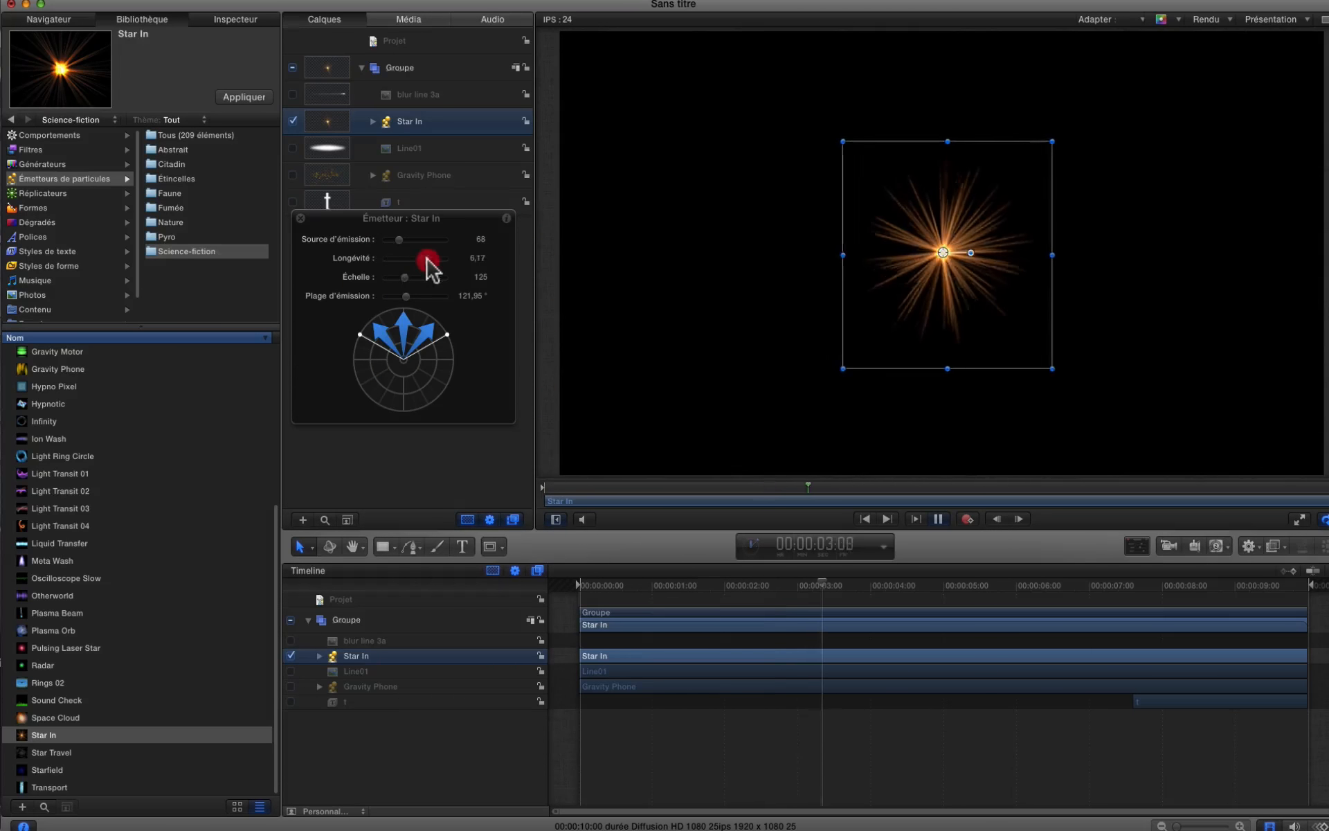
{"action": "left_click", "coordinate": [433, 239]}
{"action": "left_click", "coordinate": [415, 277]}
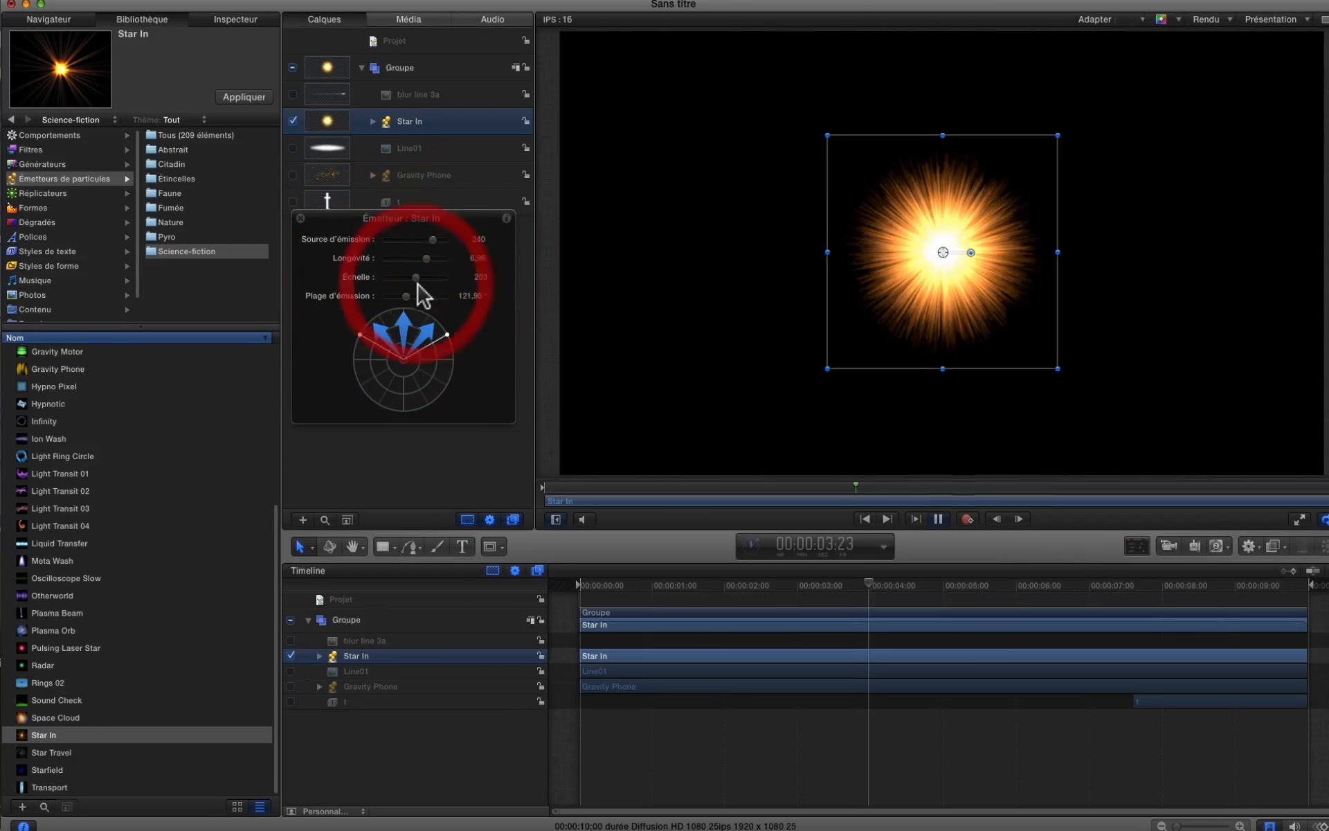
{"action": "left_click", "coordinate": [417, 296]}
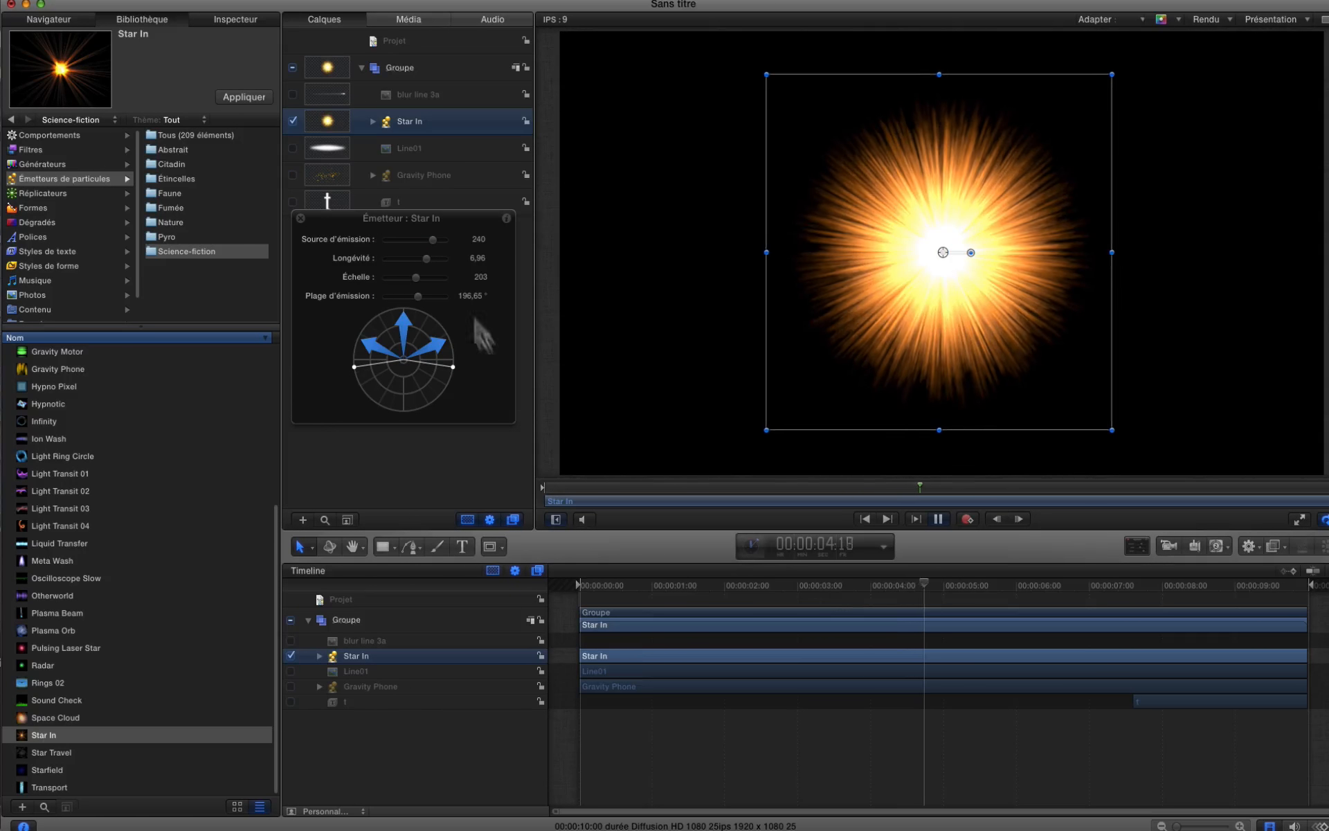
{"action": "left_click_drag", "start_coordinate": [449, 362], "coordinate": [412, 292]}
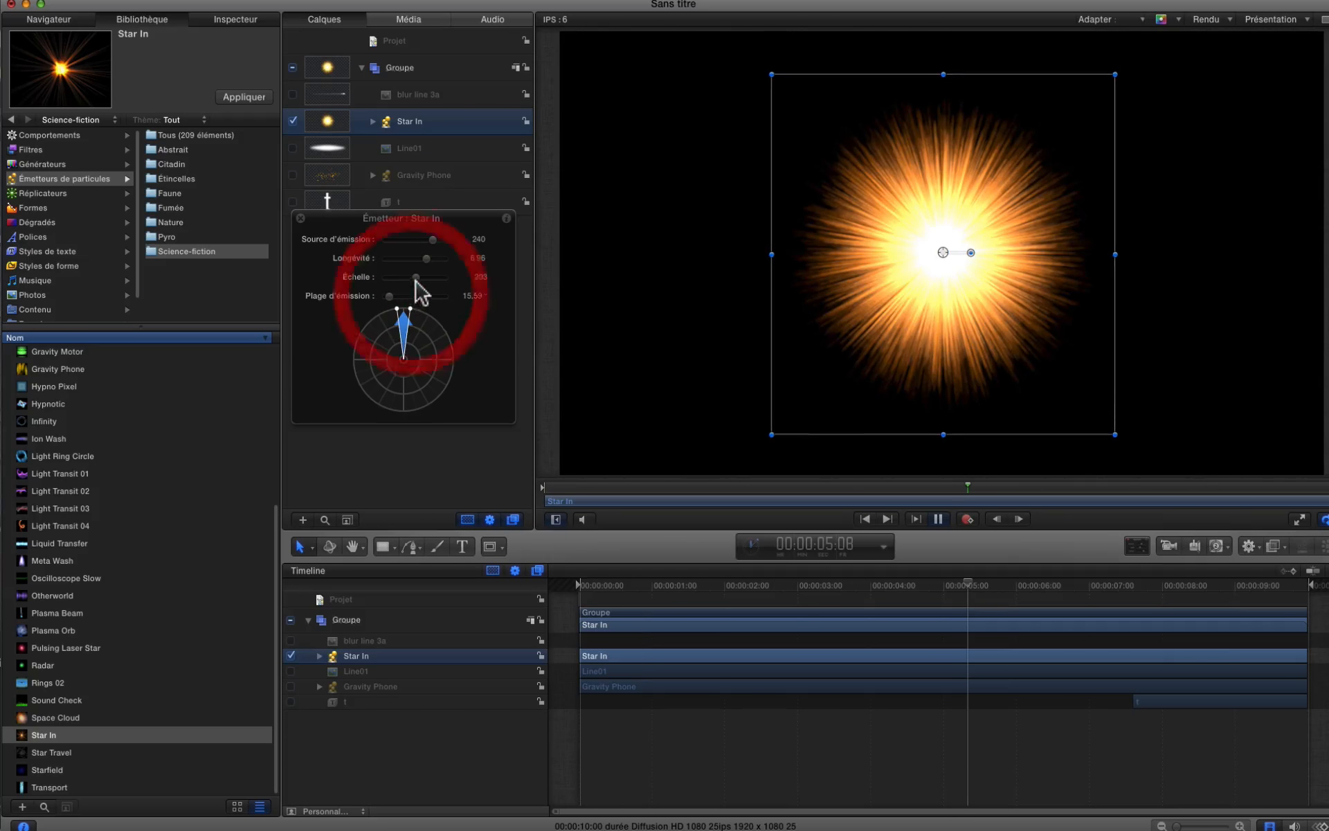
- Set Star In's Plage d'émission to 165,54°, Échelle to 61, Longévité to 1,45 and Source d'émission to 49
{"action": "left_click", "coordinate": [413, 296]}
{"action": "left_click", "coordinate": [396, 277]}
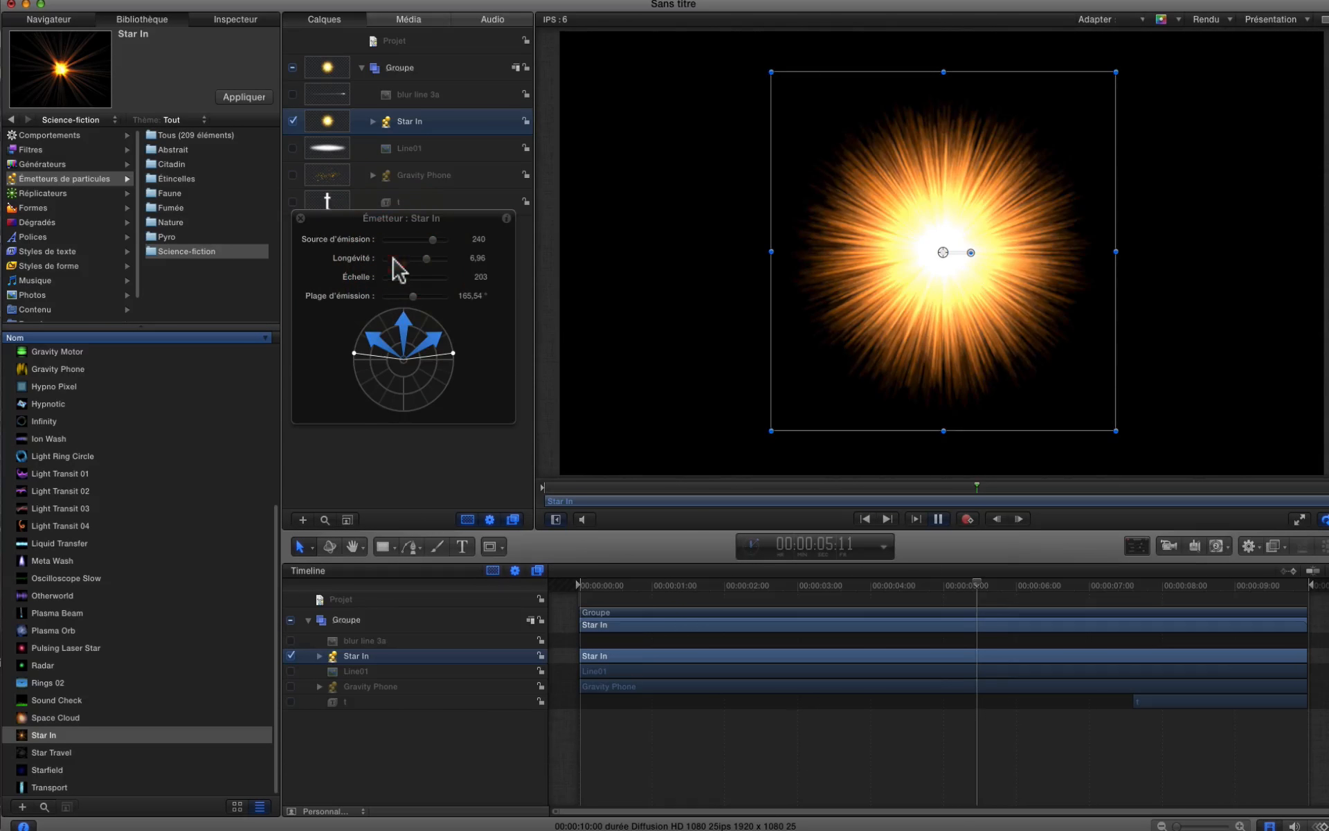
{"action": "left_click", "coordinate": [395, 258]}
{"action": "left_click", "coordinate": [396, 239]}
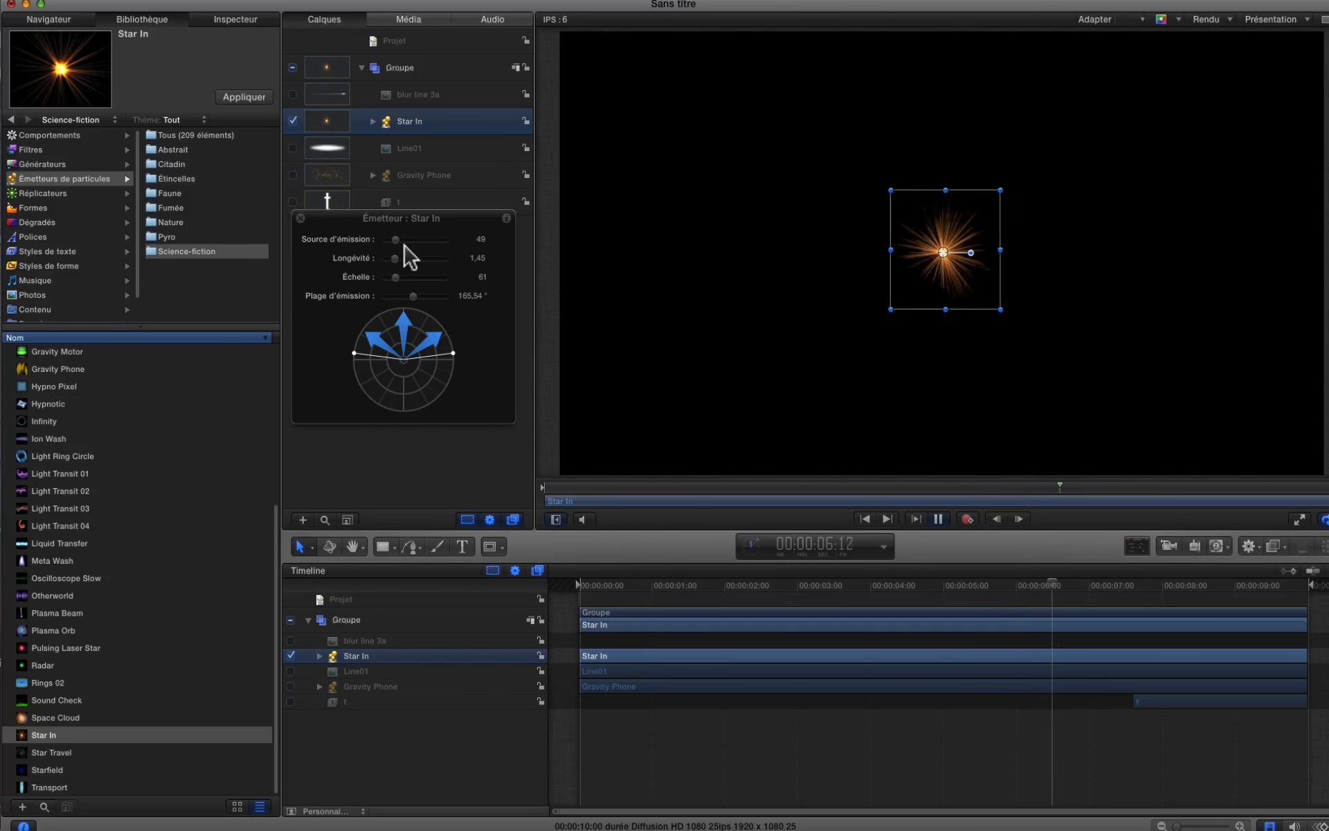